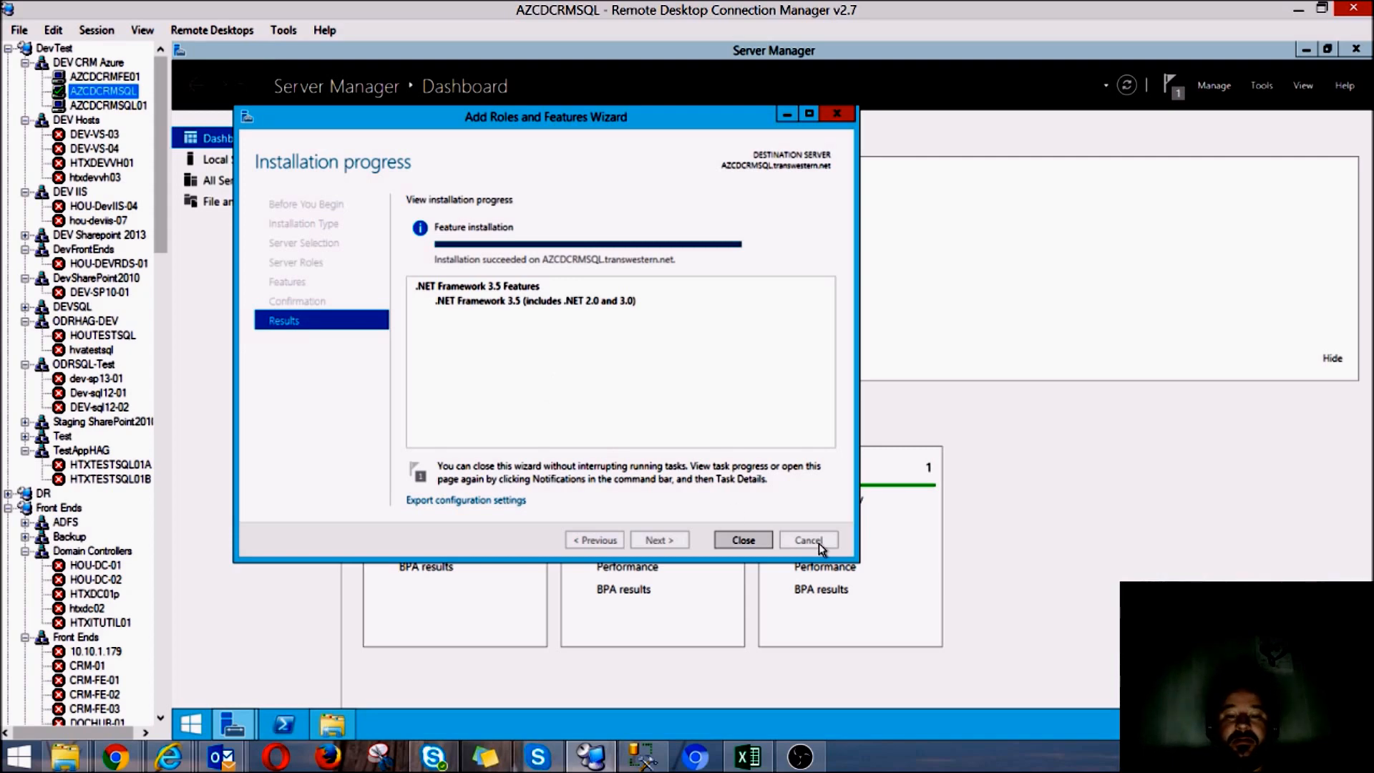
Close the Add Roles and Features Wizard and the sxs folder window
{"action": "left_click", "coordinate": [749, 542]}
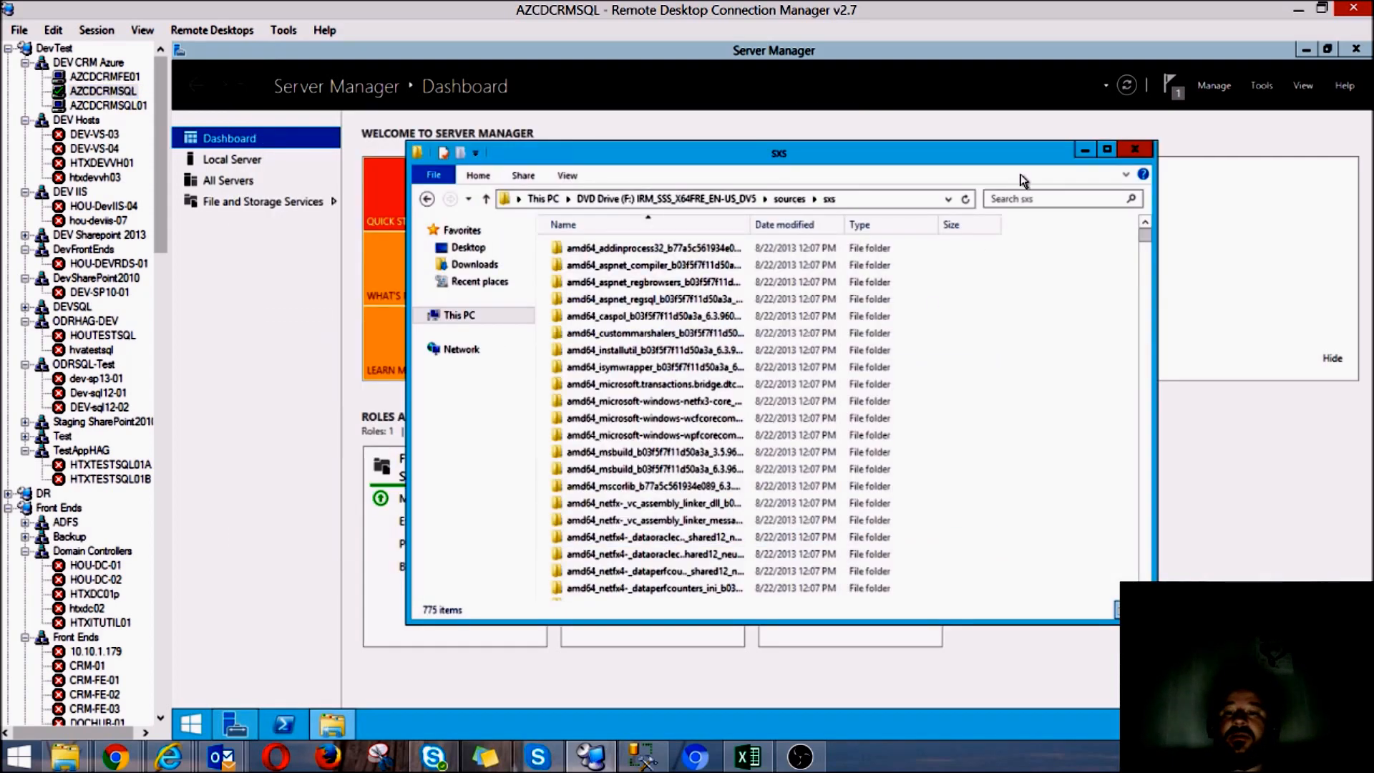
{"action": "left_click", "coordinate": [1143, 154]}
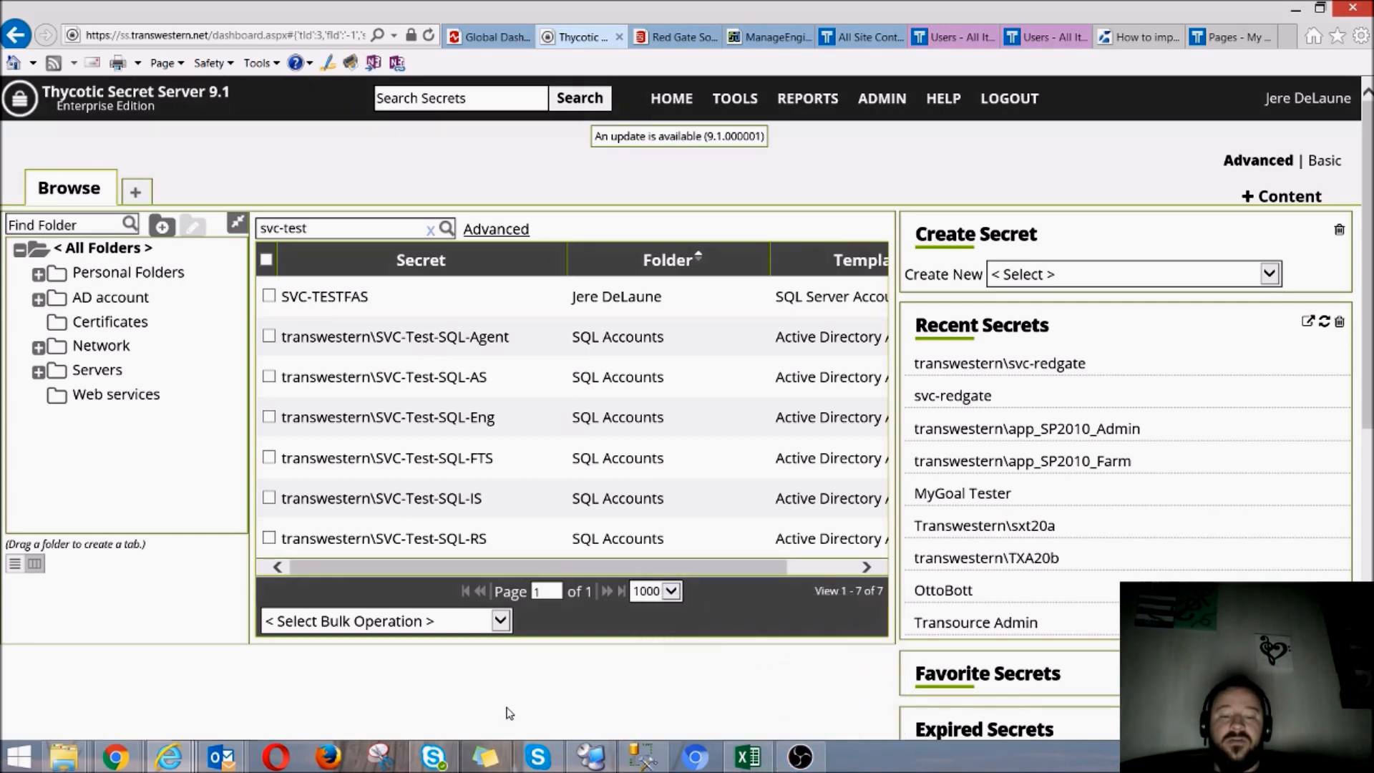
Switch to Remote Desktop Connection Manager and create a folder named Data on the server's SQL DATA (D:) drive
{"action": "left_click", "coordinate": [604, 690]}
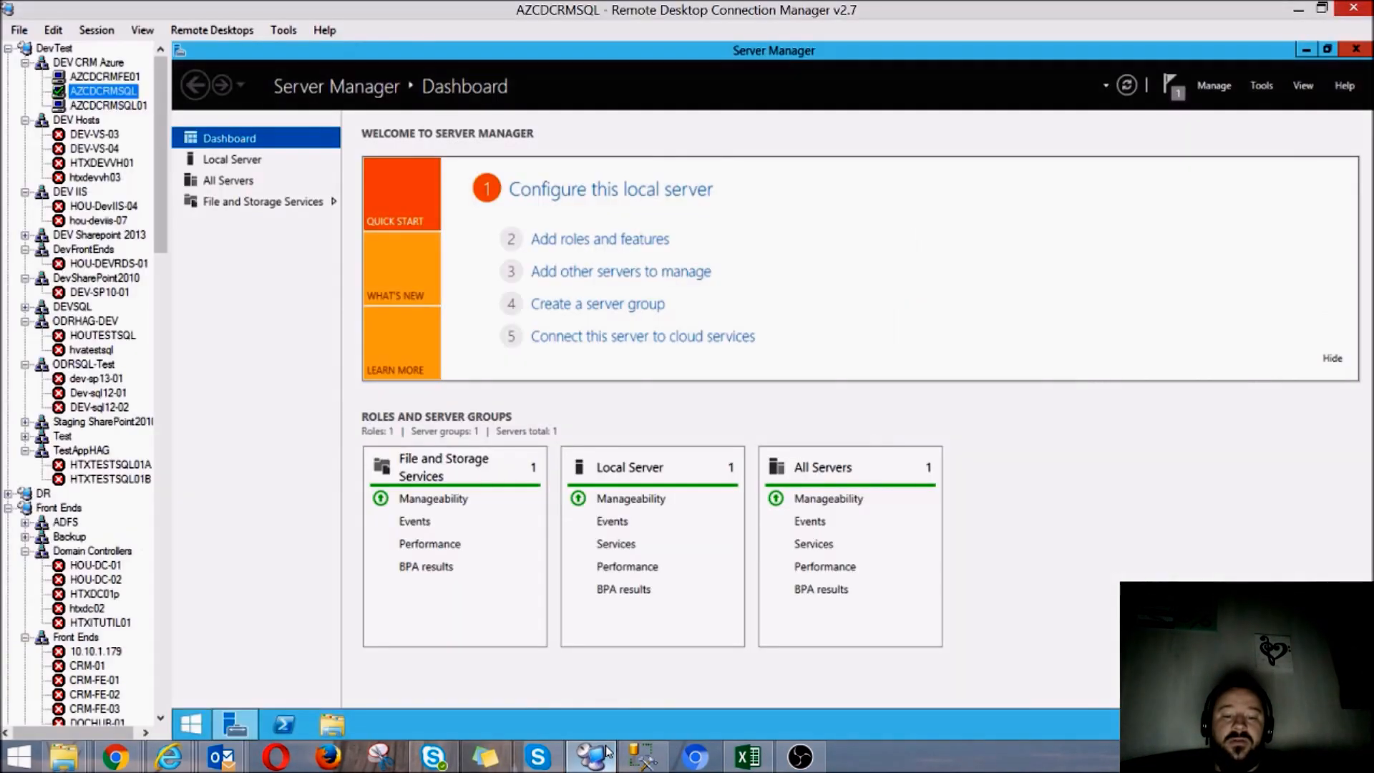
{"action": "left_click", "coordinate": [337, 723]}
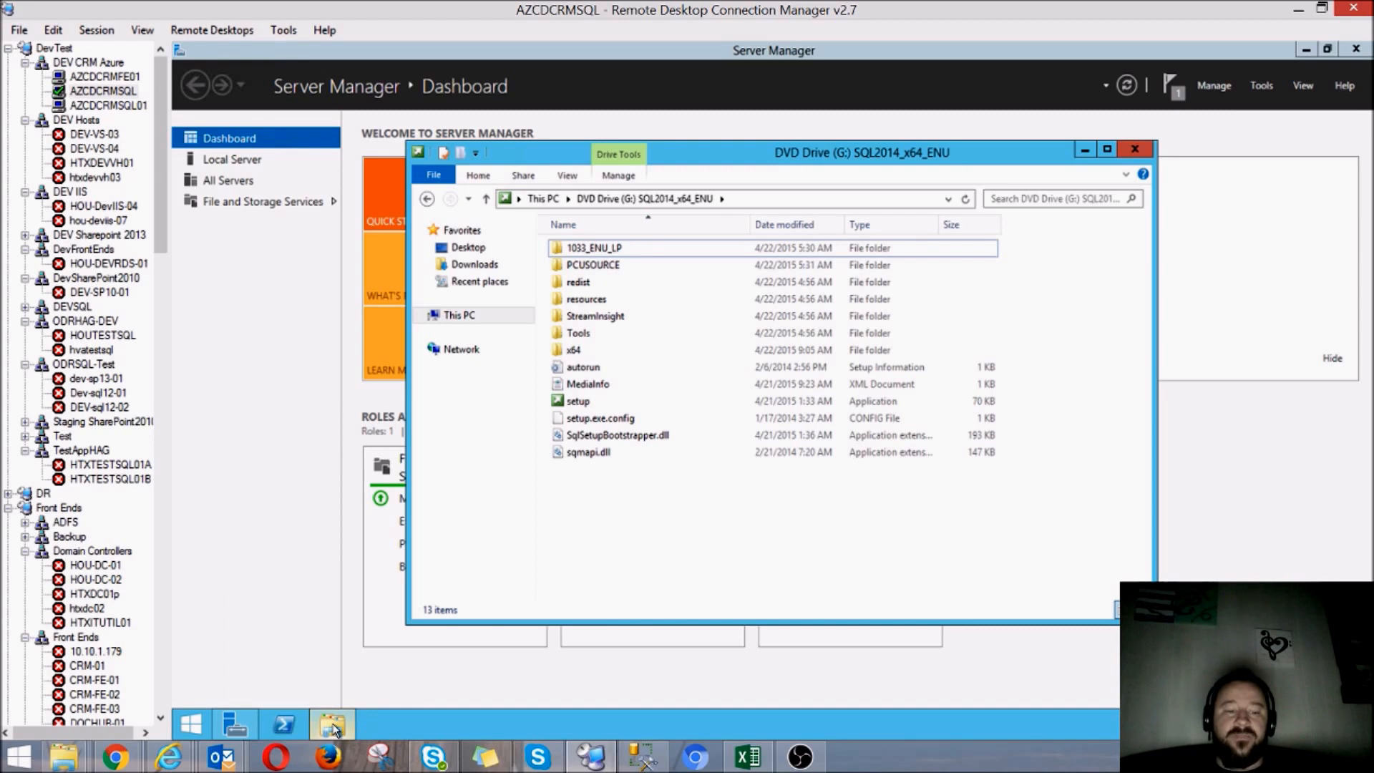
{"action": "left_click", "coordinate": [191, 724]}
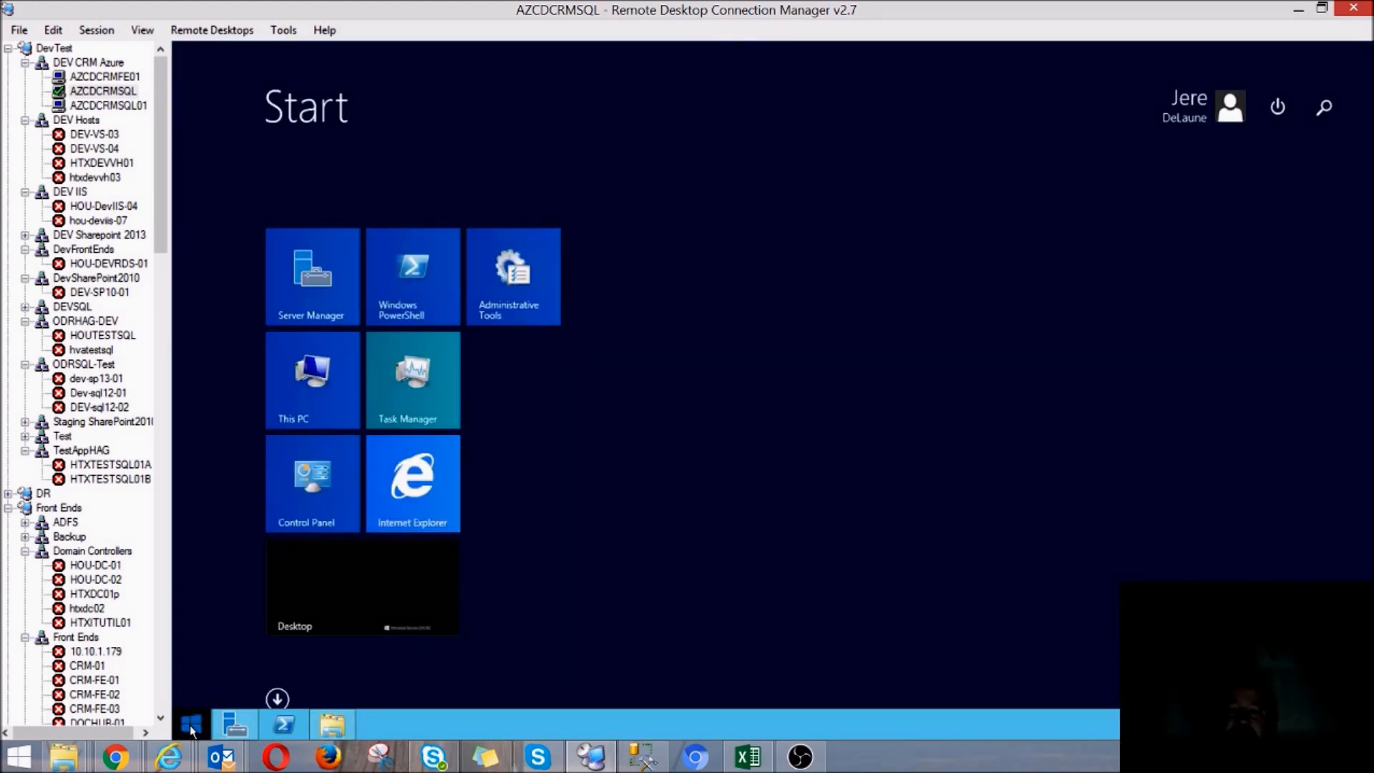
{"action": "left_click", "coordinate": [293, 369]}
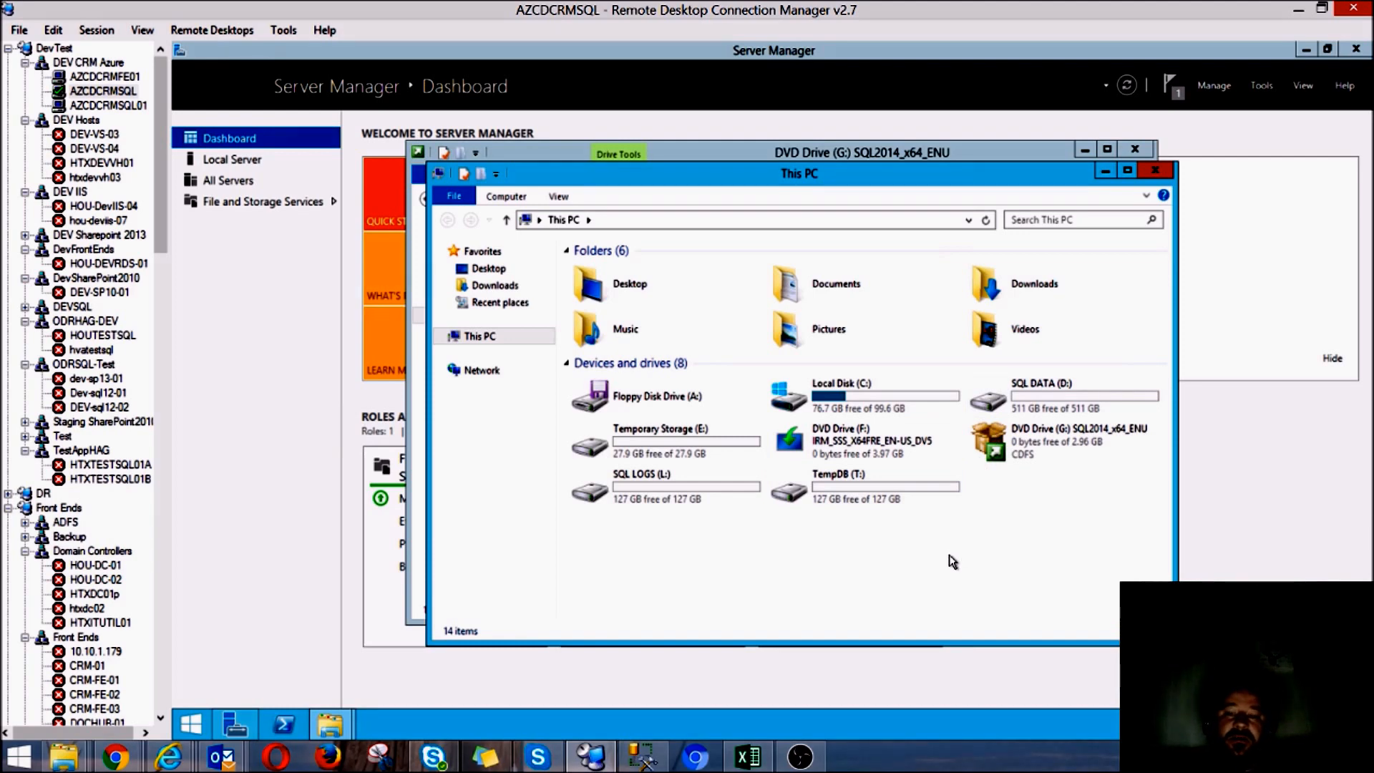
{"action": "double_click", "coordinate": [1000, 403]}
{"action": "right_click", "coordinate": [741, 377]}
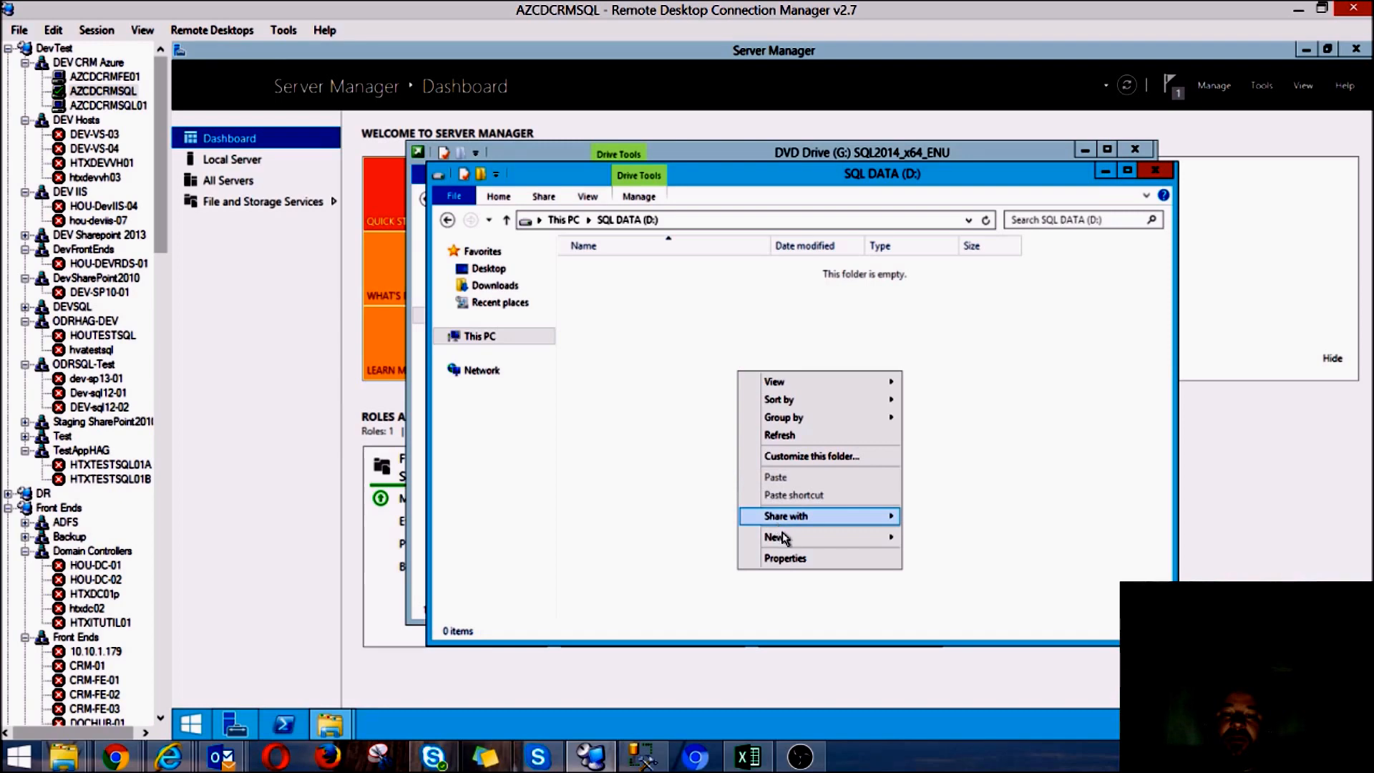
{"action": "mouse_move", "coordinate": [787, 537]}
{"action": "left_click", "coordinate": [940, 545]}
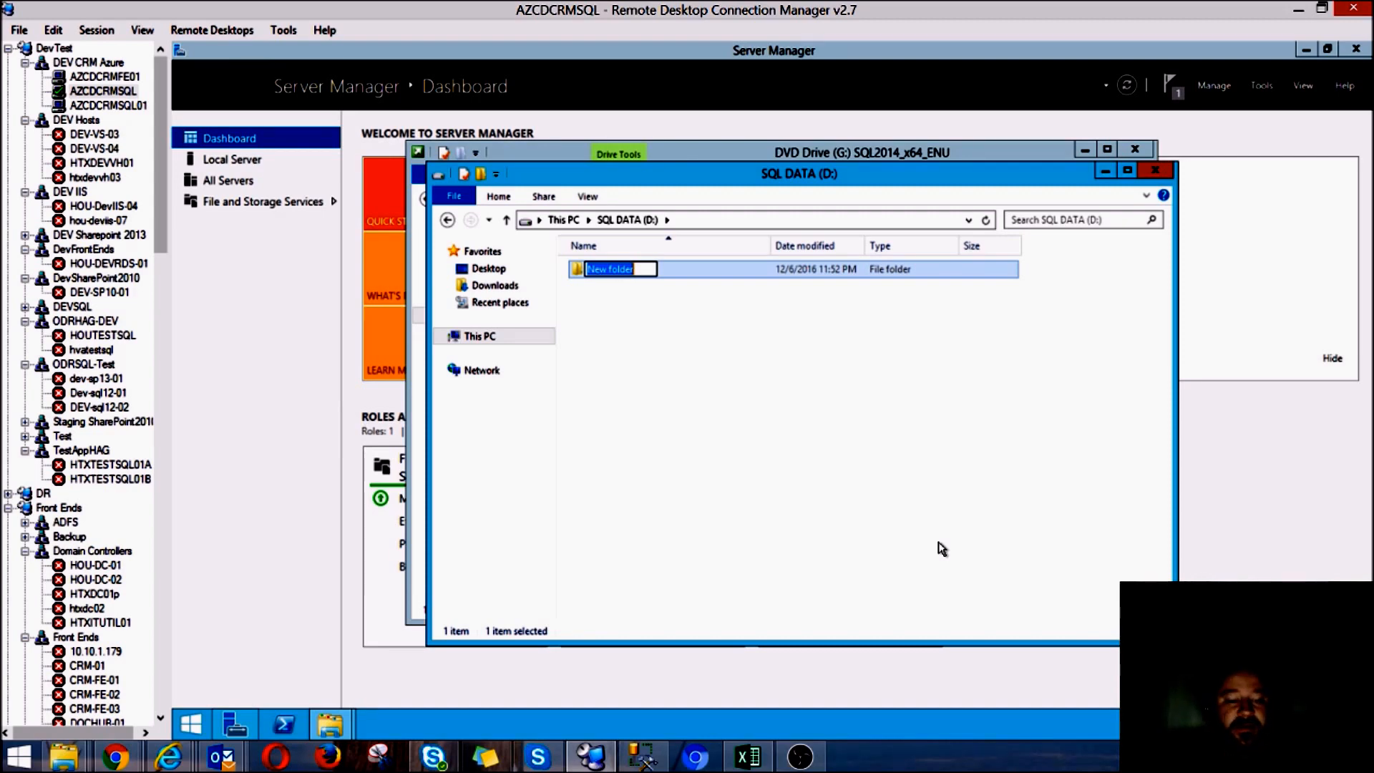
{"action": "type", "text": "Data"}
{"action": "key", "text": "Return"}
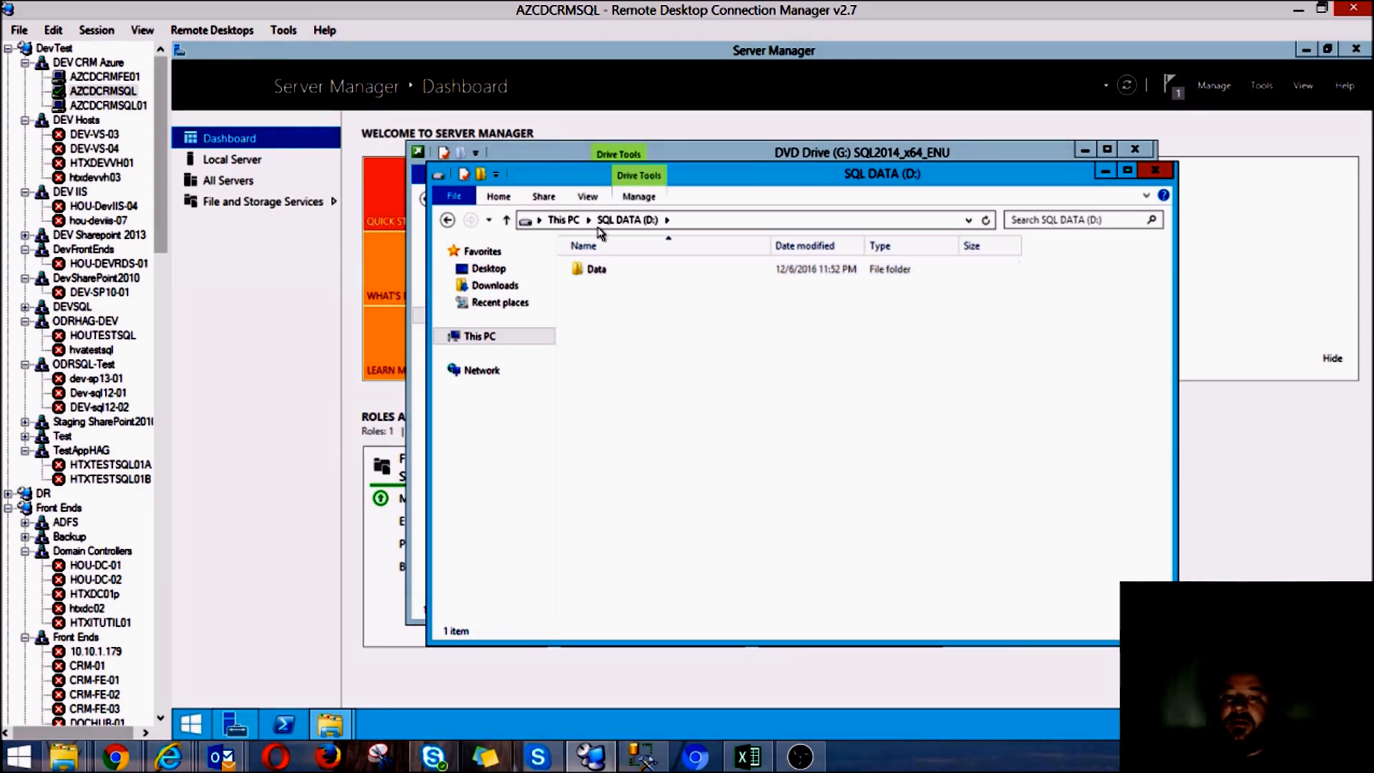
Create a folder named Logs on the SQL LOGS (L:) drive
{"action": "left_click", "coordinate": [561, 220]}
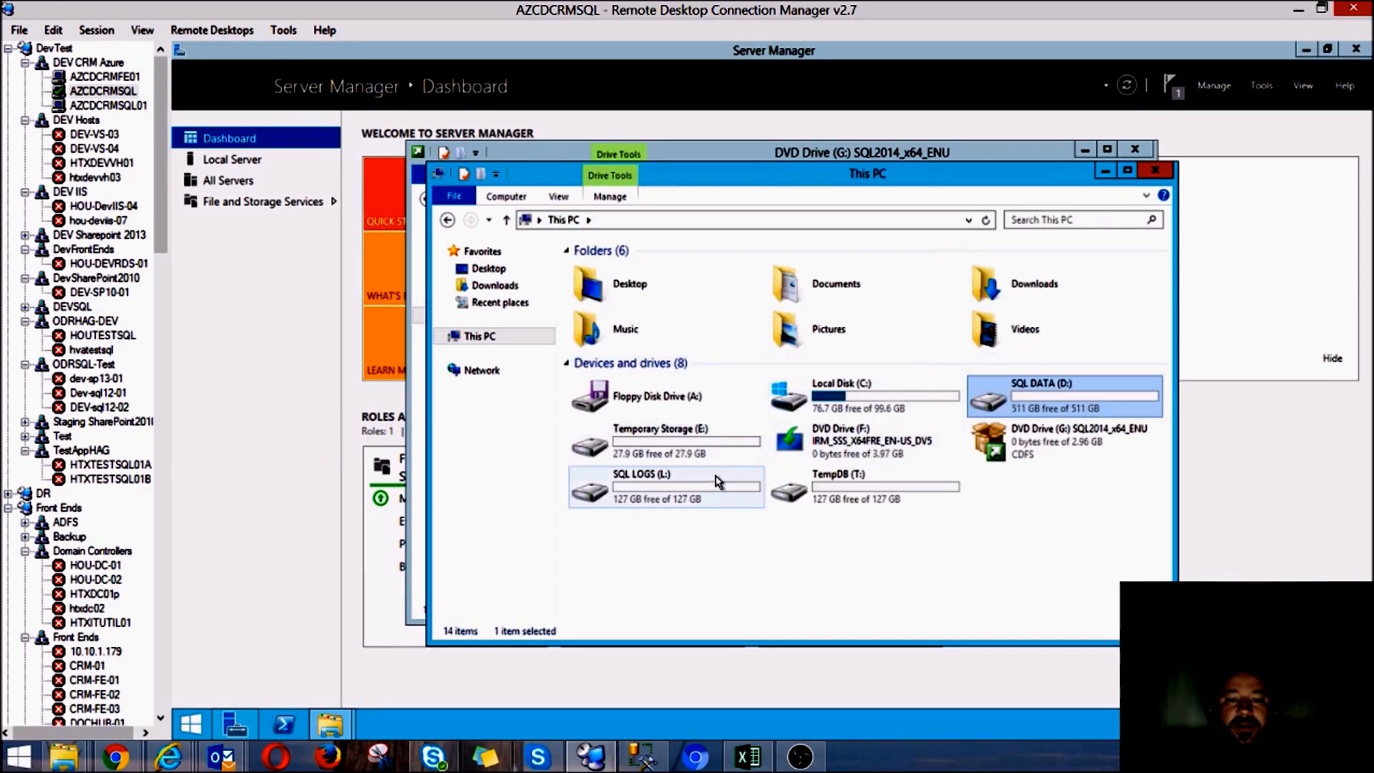
{"action": "double_click", "coordinate": [719, 483]}
{"action": "right_click", "coordinate": [706, 322]}
{"action": "mouse_move", "coordinate": [757, 494]}
{"action": "left_click", "coordinate": [945, 500]}
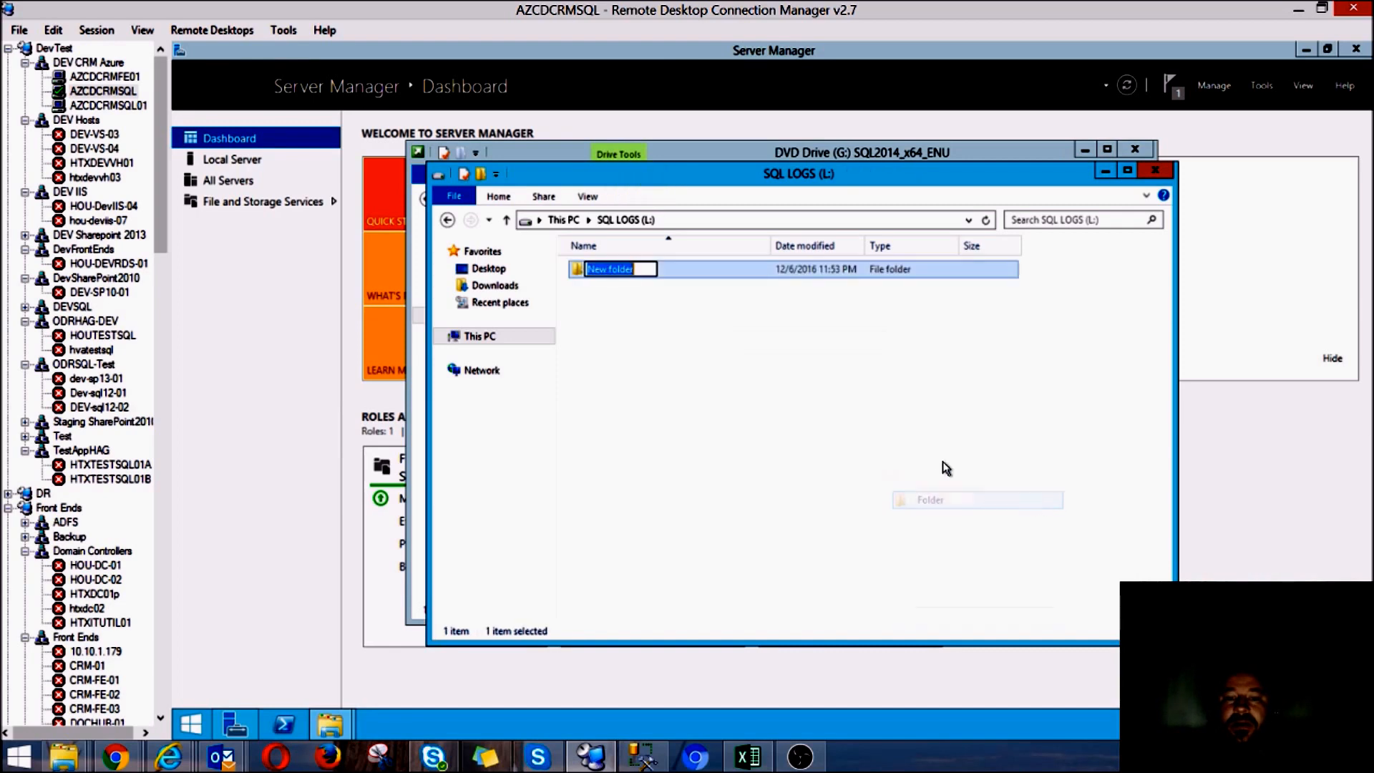
{"action": "type", "text": "Logs"}
{"action": "left_click", "coordinate": [822, 380]}
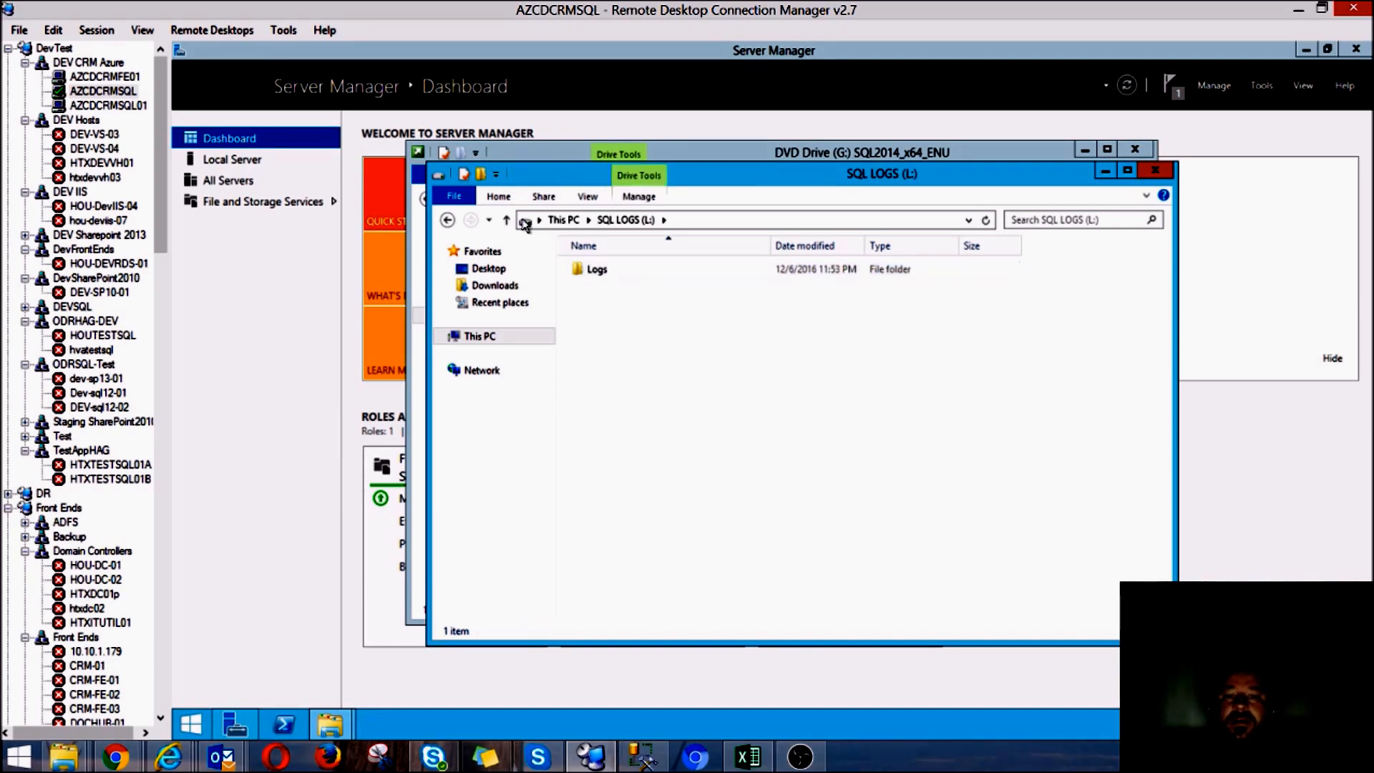
Create a folder named TempDB on the TempDB (T:) drive and close that folder window
{"action": "left_click", "coordinate": [445, 223]}
{"action": "double_click", "coordinate": [910, 493]}
{"action": "right_click", "coordinate": [767, 307]}
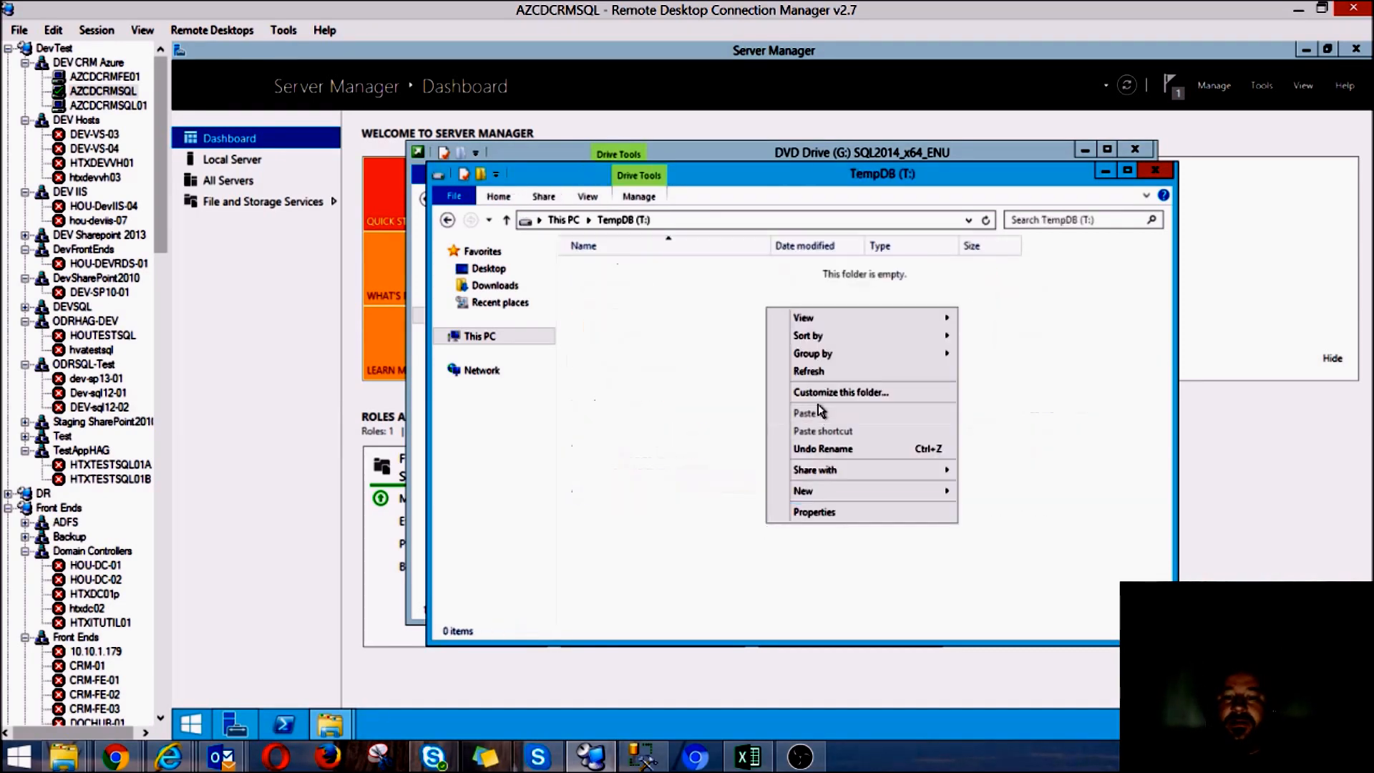
{"action": "mouse_move", "coordinate": [823, 491]}
{"action": "left_click", "coordinate": [1001, 485]}
{"action": "type", "text": "TempDB"}
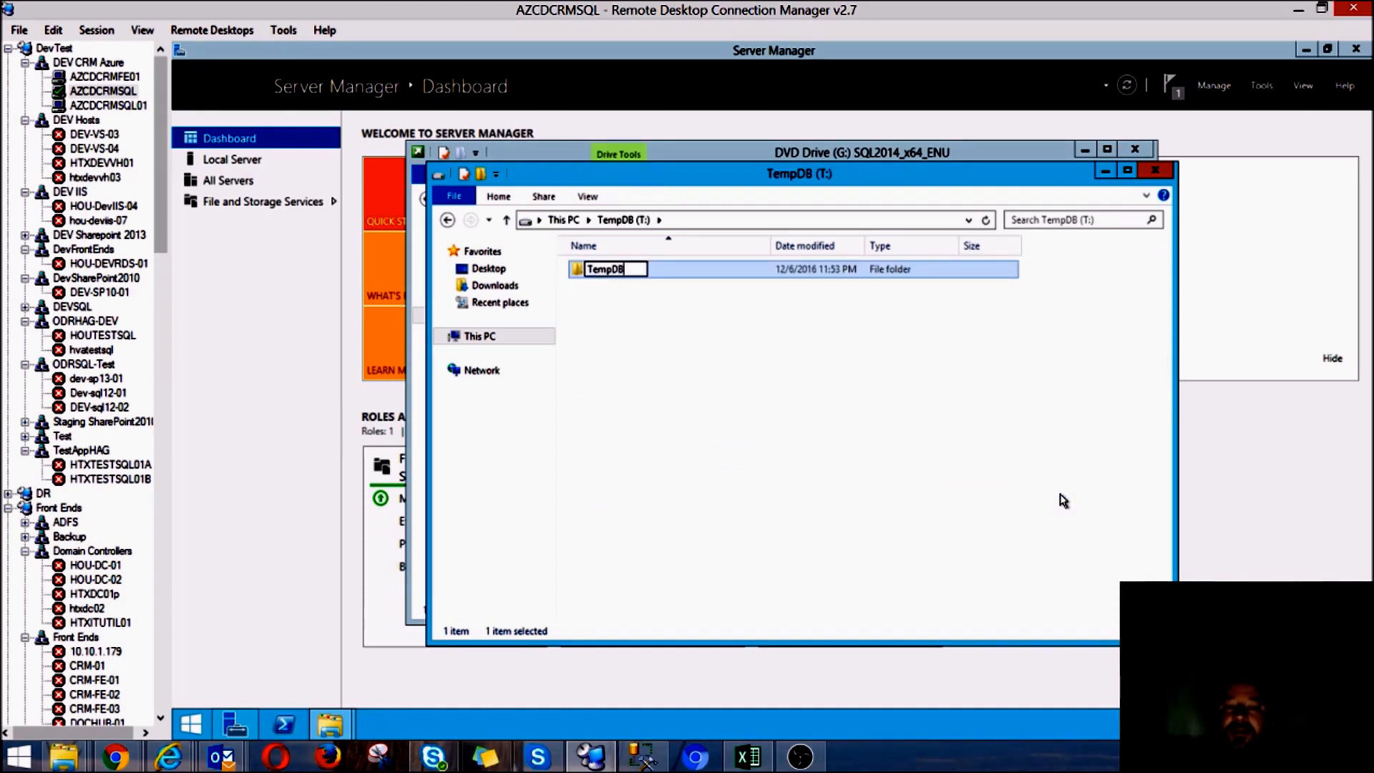
{"action": "left_click", "coordinate": [1064, 503]}
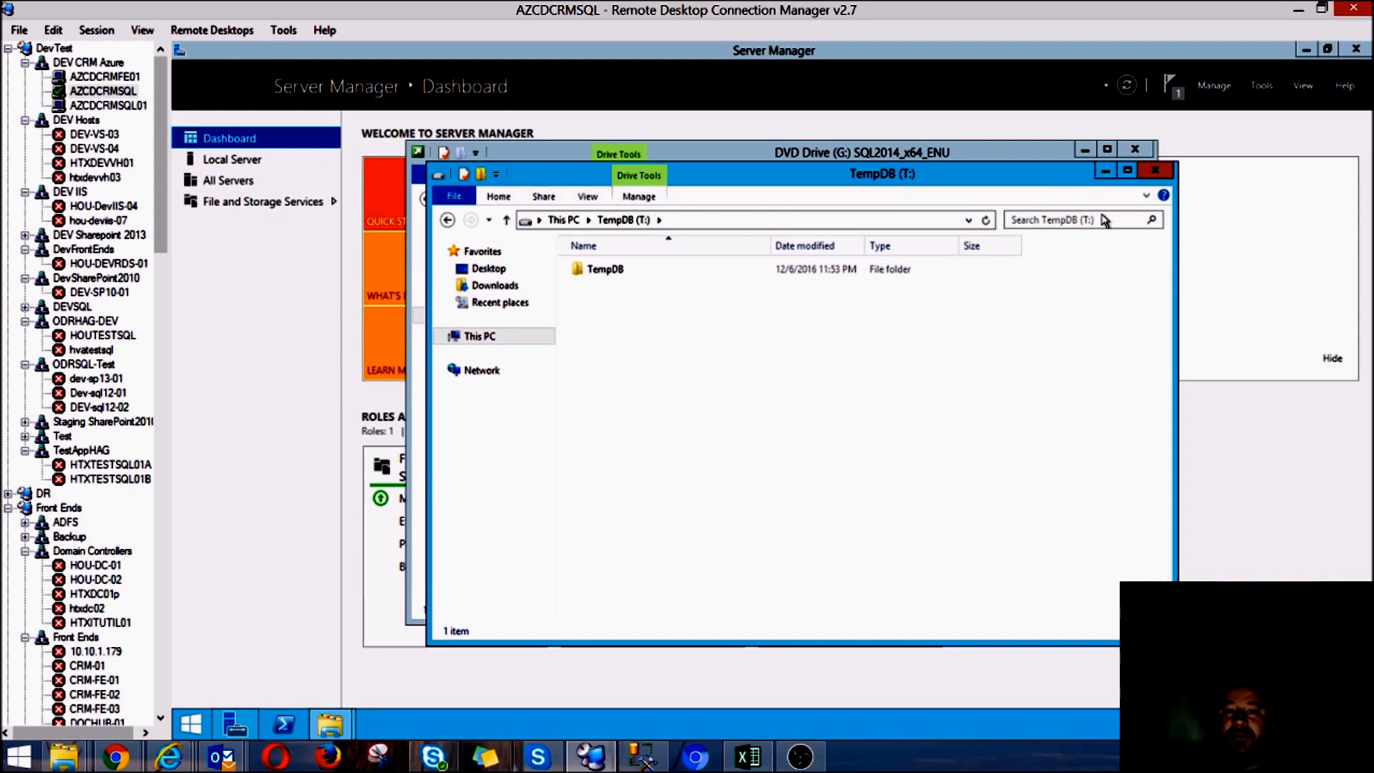
{"action": "left_click", "coordinate": [1153, 179]}
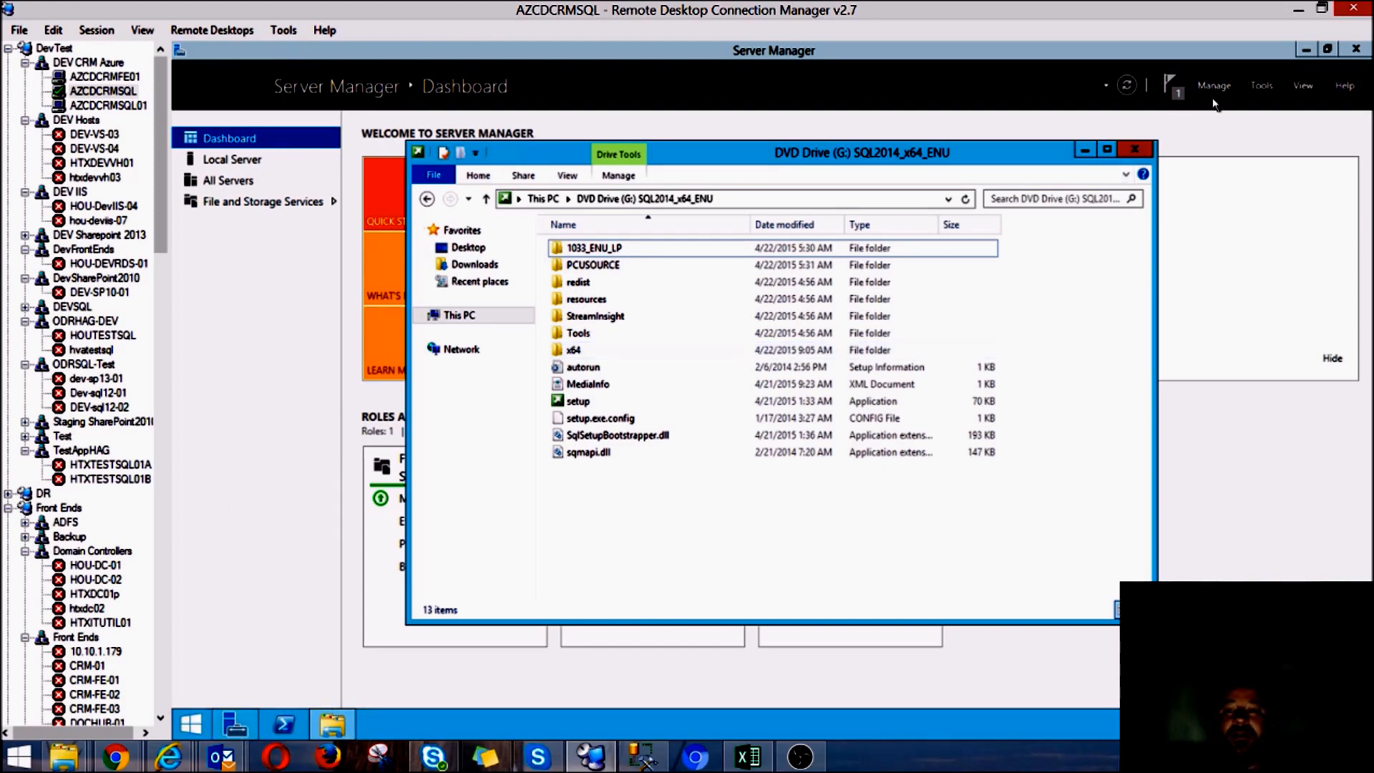
Open the local Administrators group's properties in Computer Management and bring up the dialog for adding members
{"action": "left_click", "coordinate": [1264, 84]}
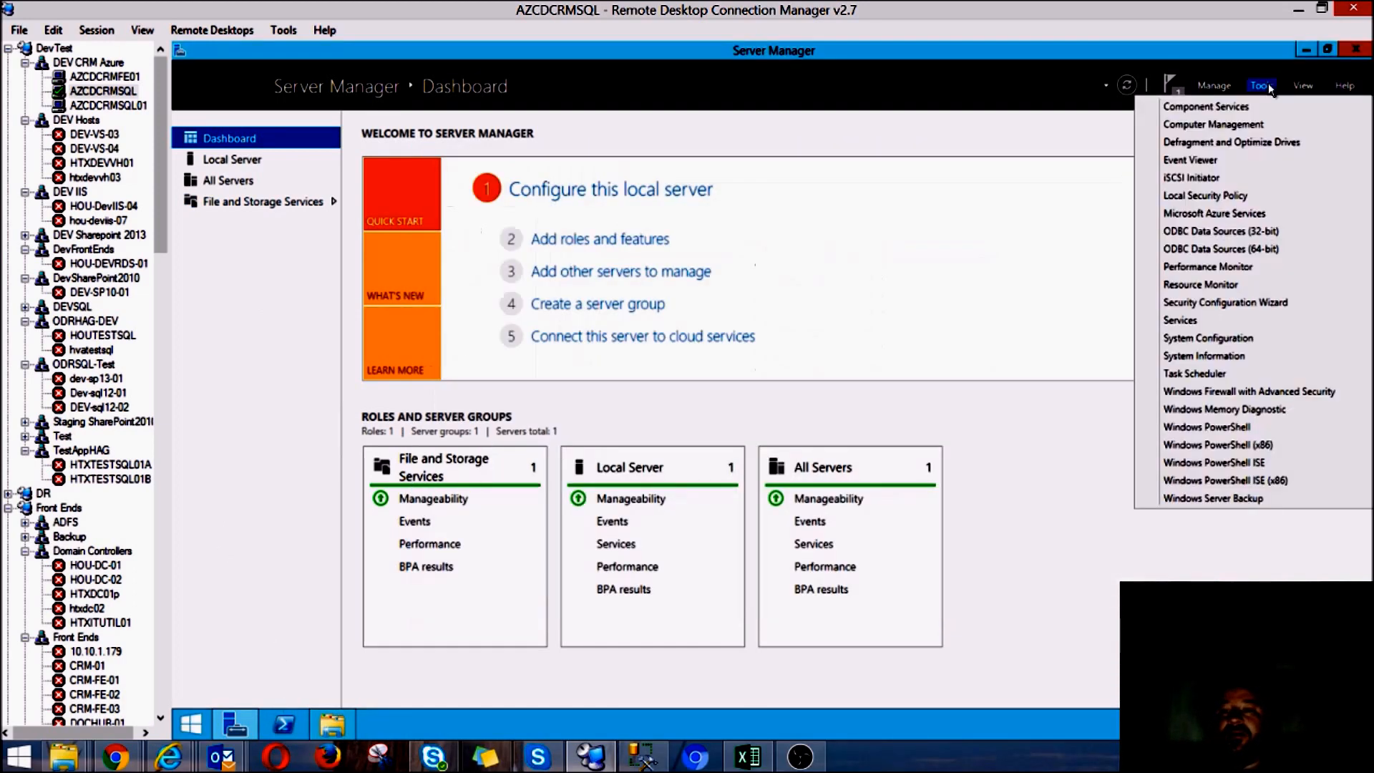
{"action": "left_click", "coordinate": [1250, 123]}
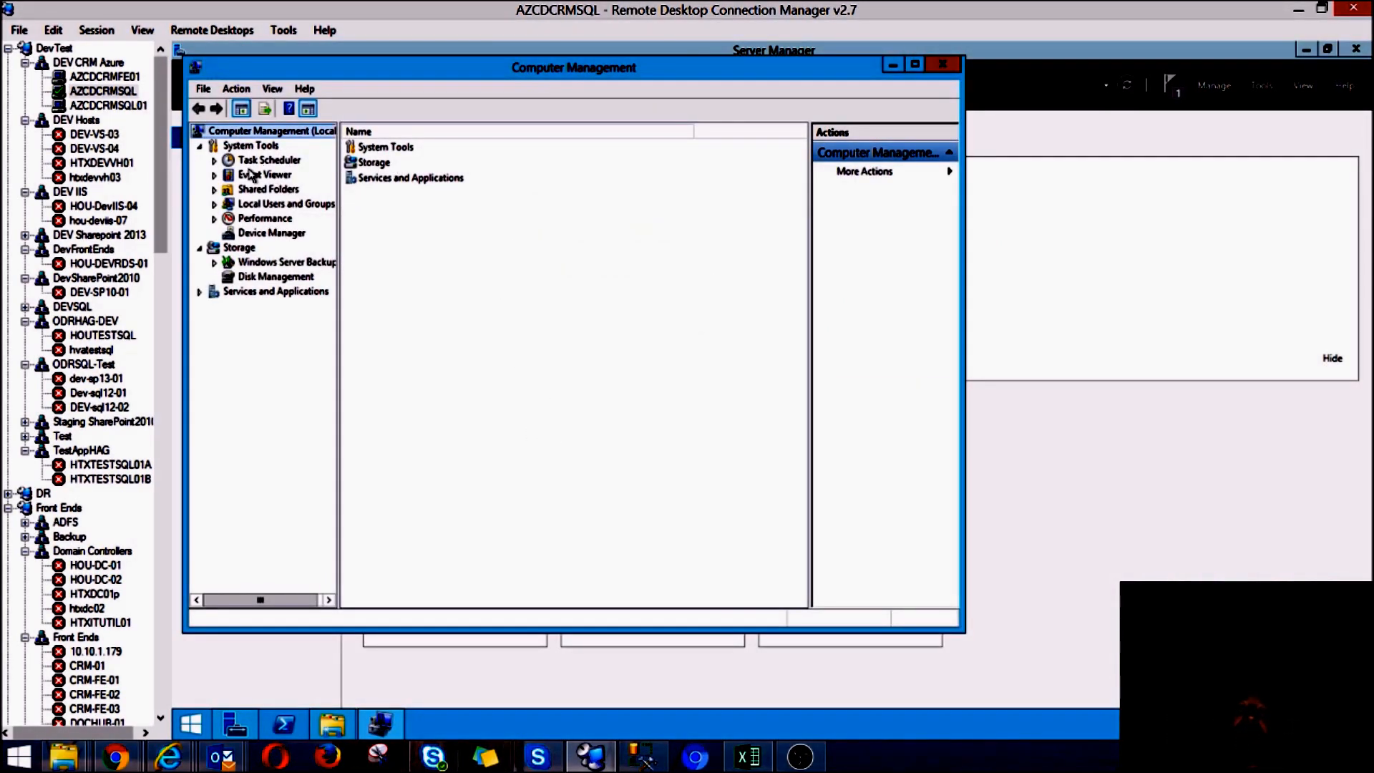
{"action": "left_click", "coordinate": [285, 205]}
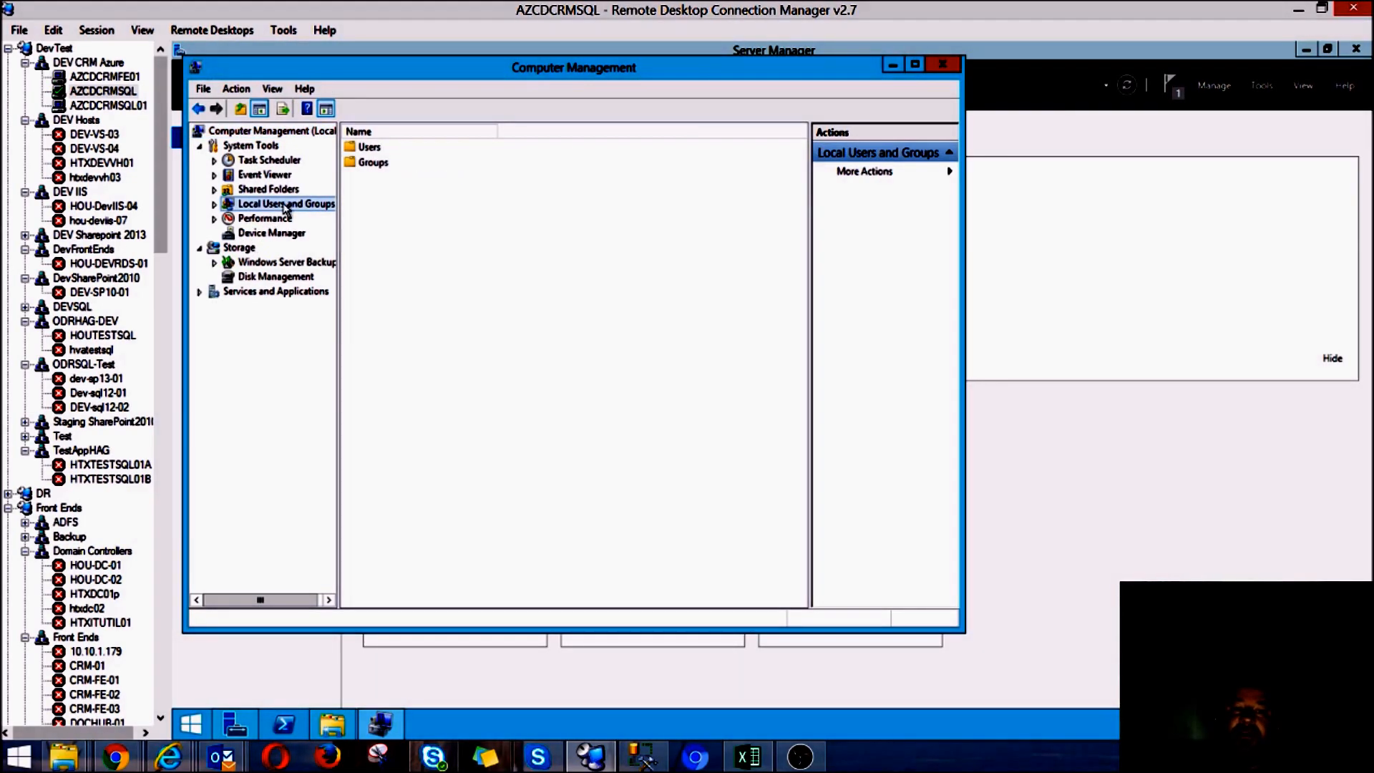
{"action": "double_click", "coordinate": [366, 163]}
{"action": "double_click", "coordinate": [365, 164]}
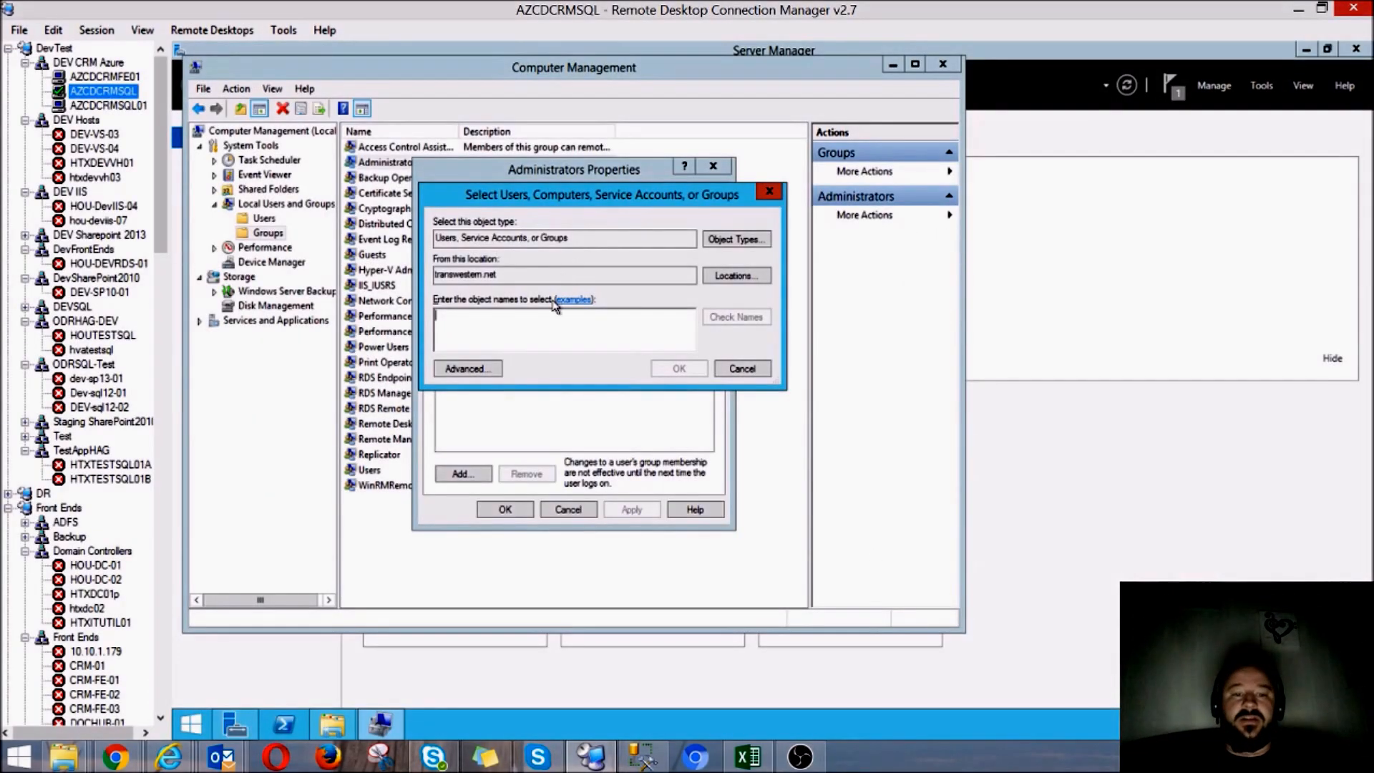
Look up the domain accounts matching svc-test-sql and widen the logon name column to show the full names
{"action": "left_click", "coordinate": [661, 327]}
{"action": "type", "text": "svc"}
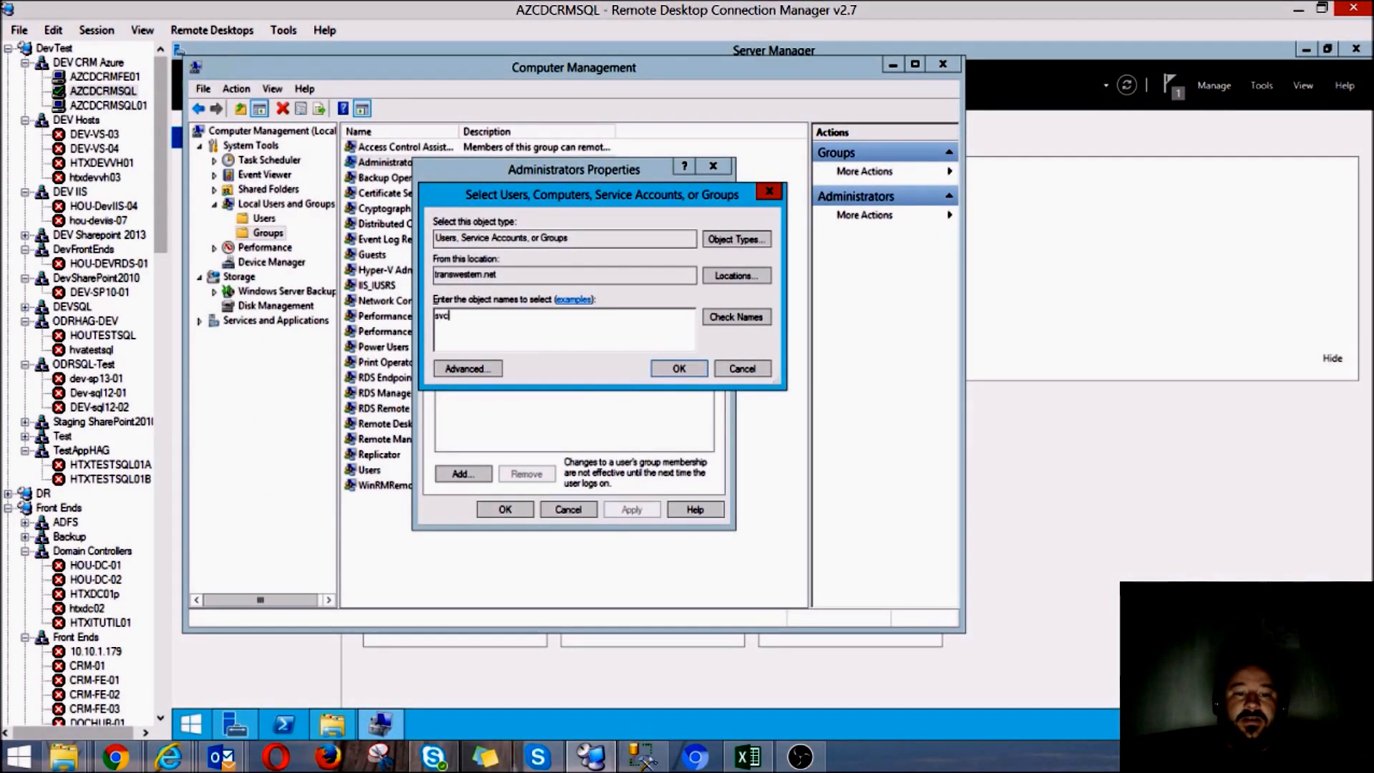
{"action": "type", "text": "-test-sql"}
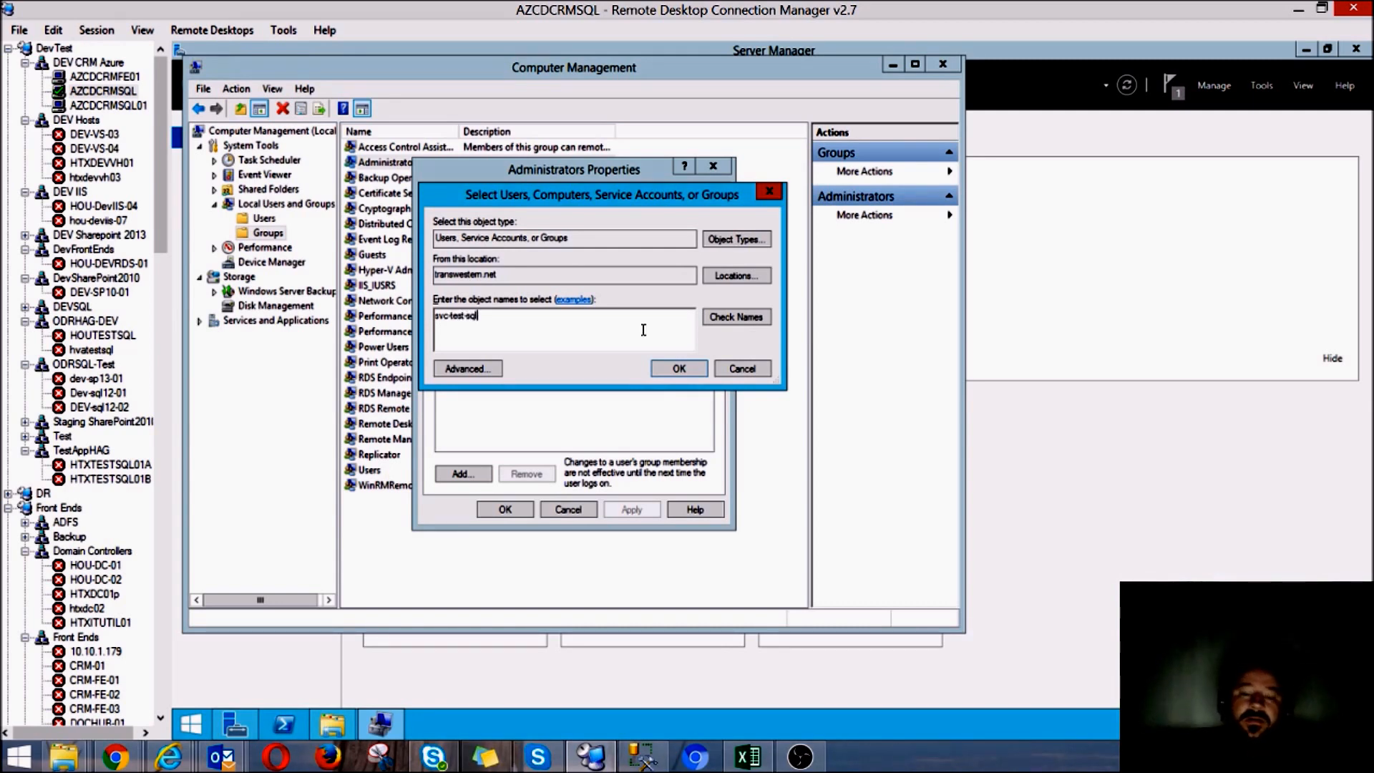
{"action": "left_click", "coordinate": [737, 316]}
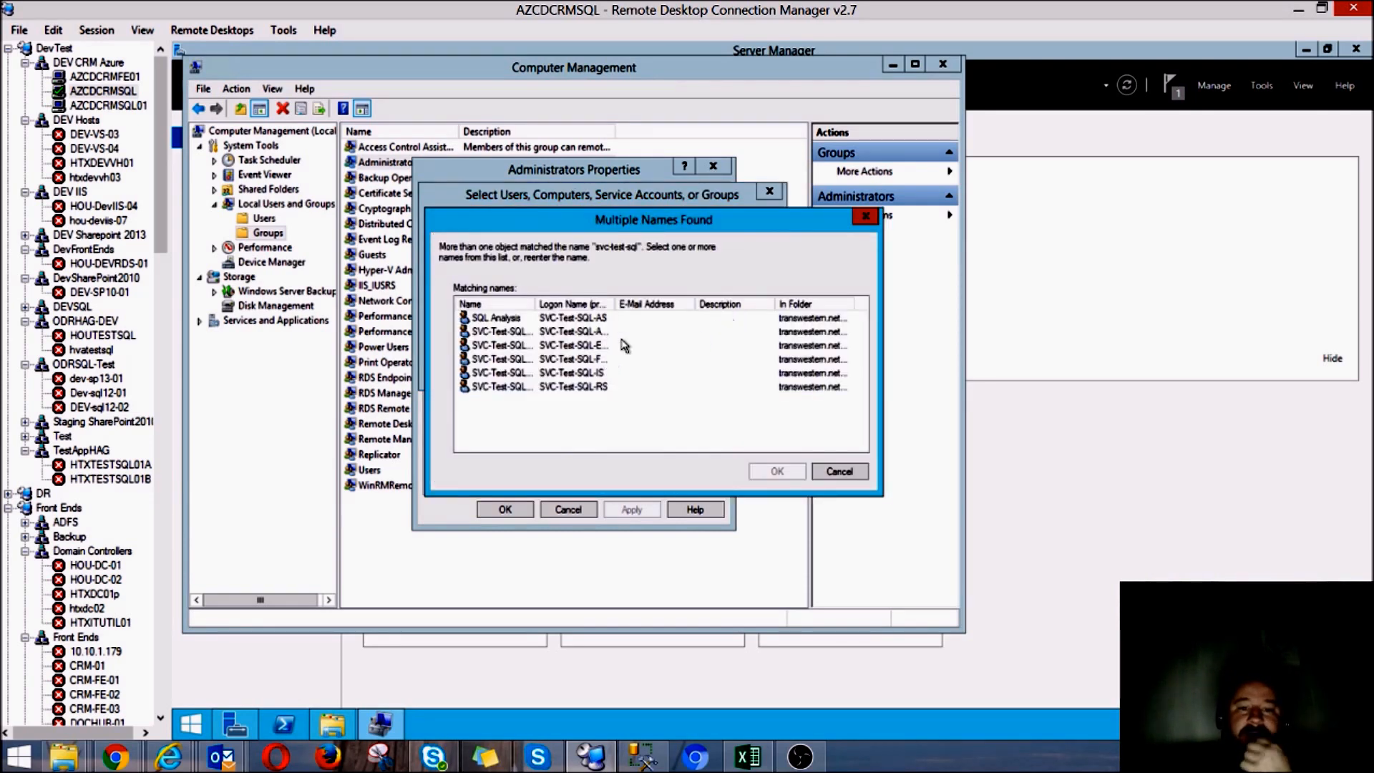
{"action": "left_click_drag", "start_coordinate": [614, 302], "coordinate": [656, 305]}
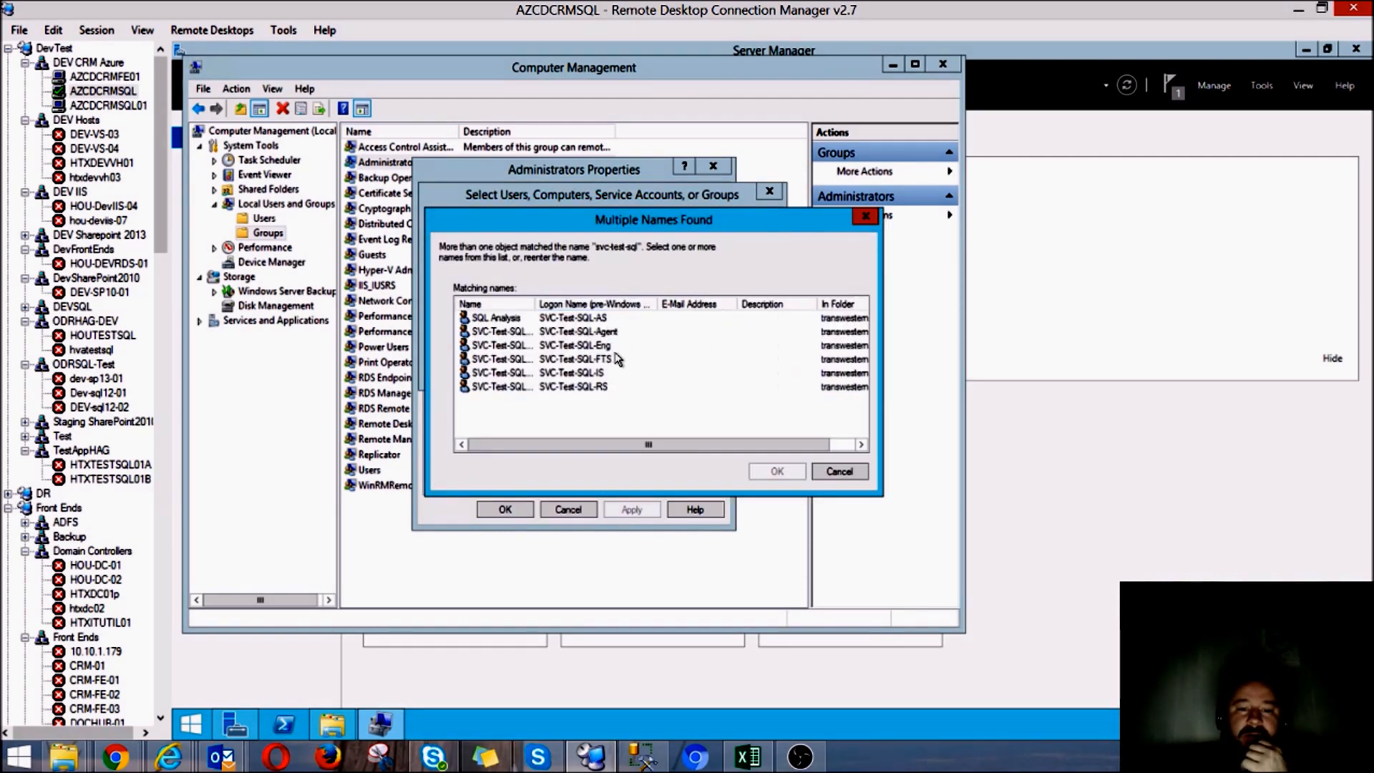
Add the SVC-Test-SQL-Eng and SVC-Test-SQL-Agent accounts to the Administrators group, apply the change and minimize Computer Management
{"action": "left_click", "coordinate": [596, 346]}
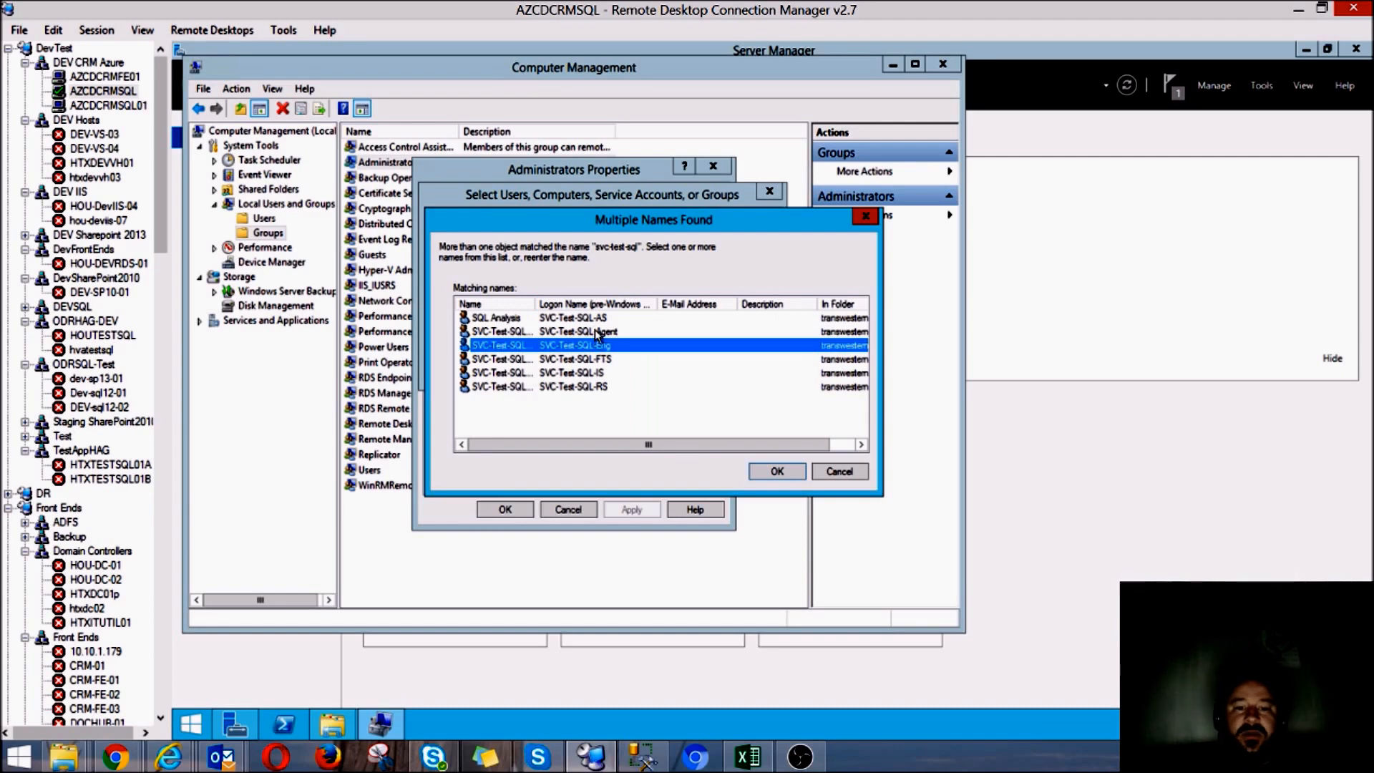
{"action": "left_click", "coordinate": [597, 332], "text": "ctrl"}
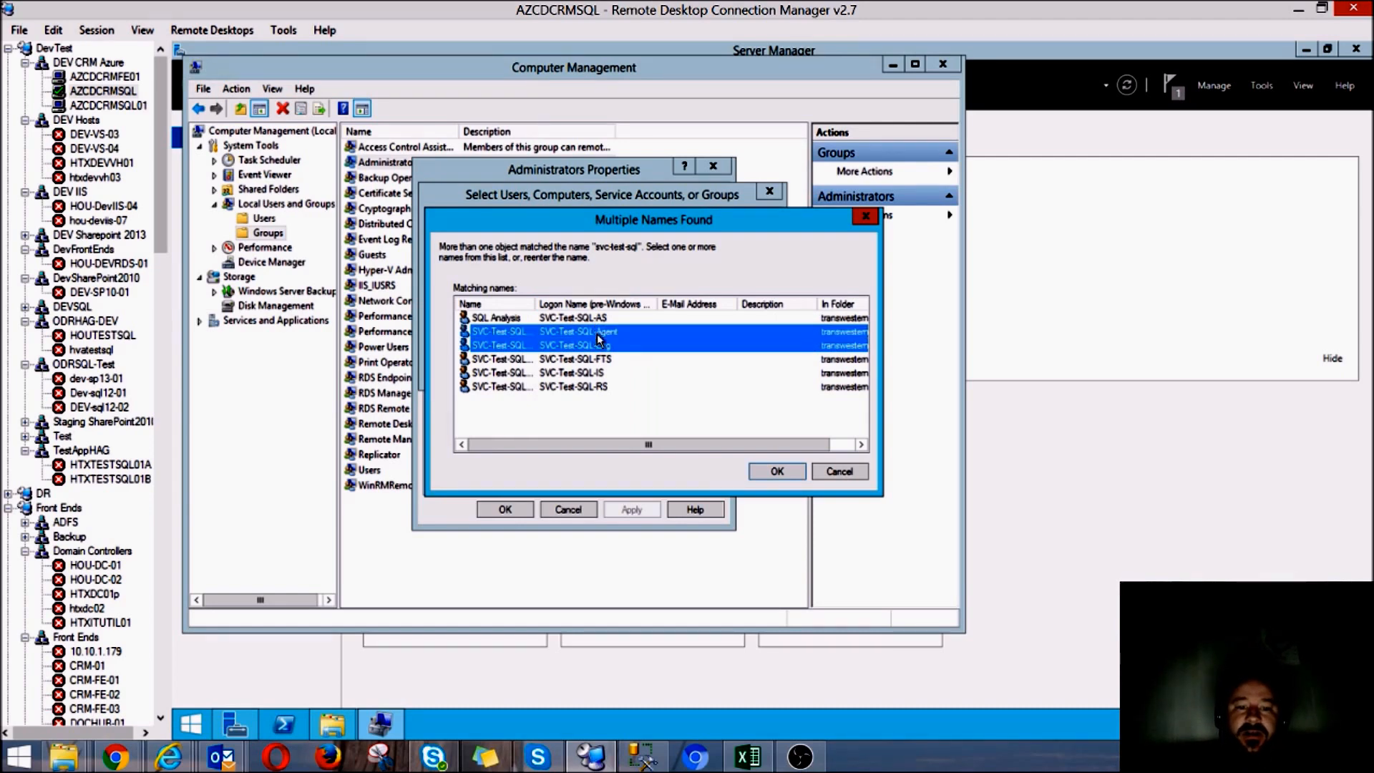
{"action": "left_click", "coordinate": [777, 472]}
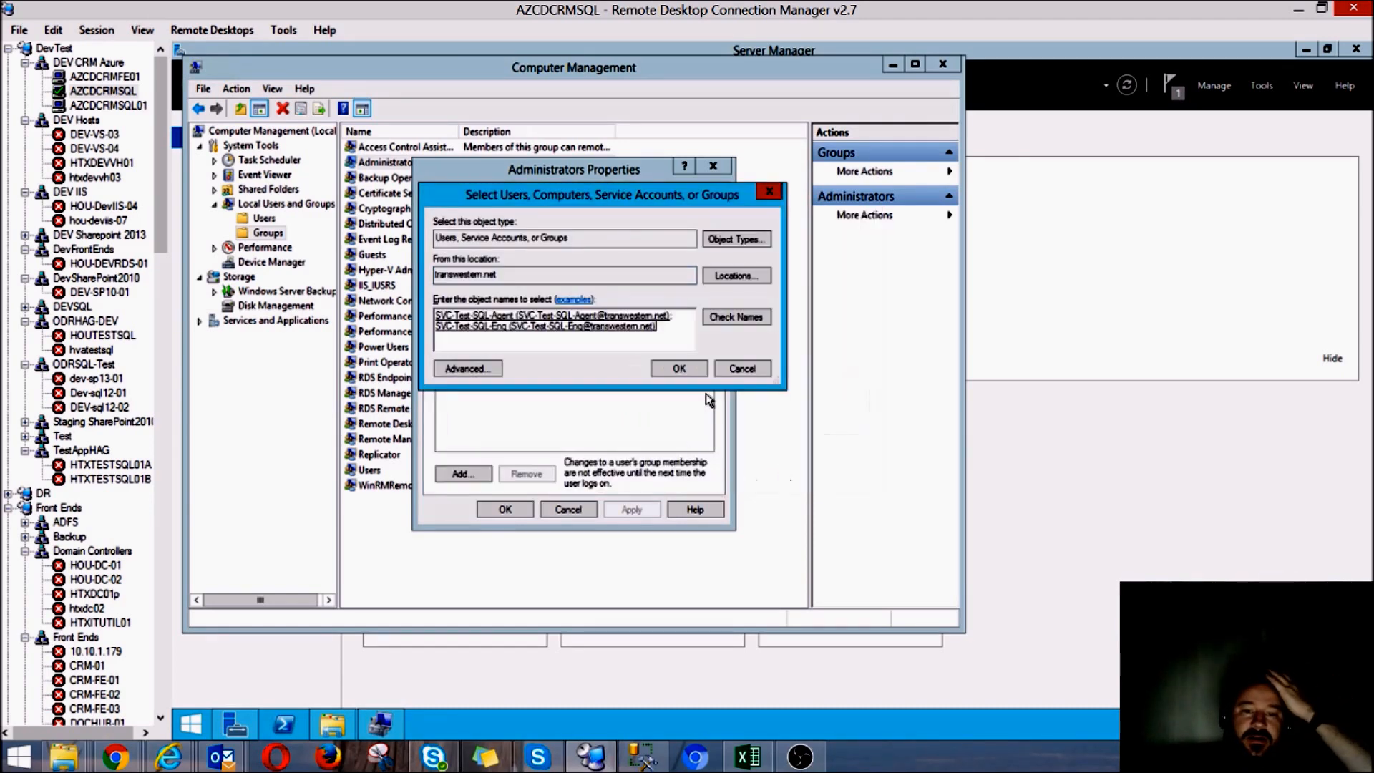
{"action": "left_click", "coordinate": [684, 375]}
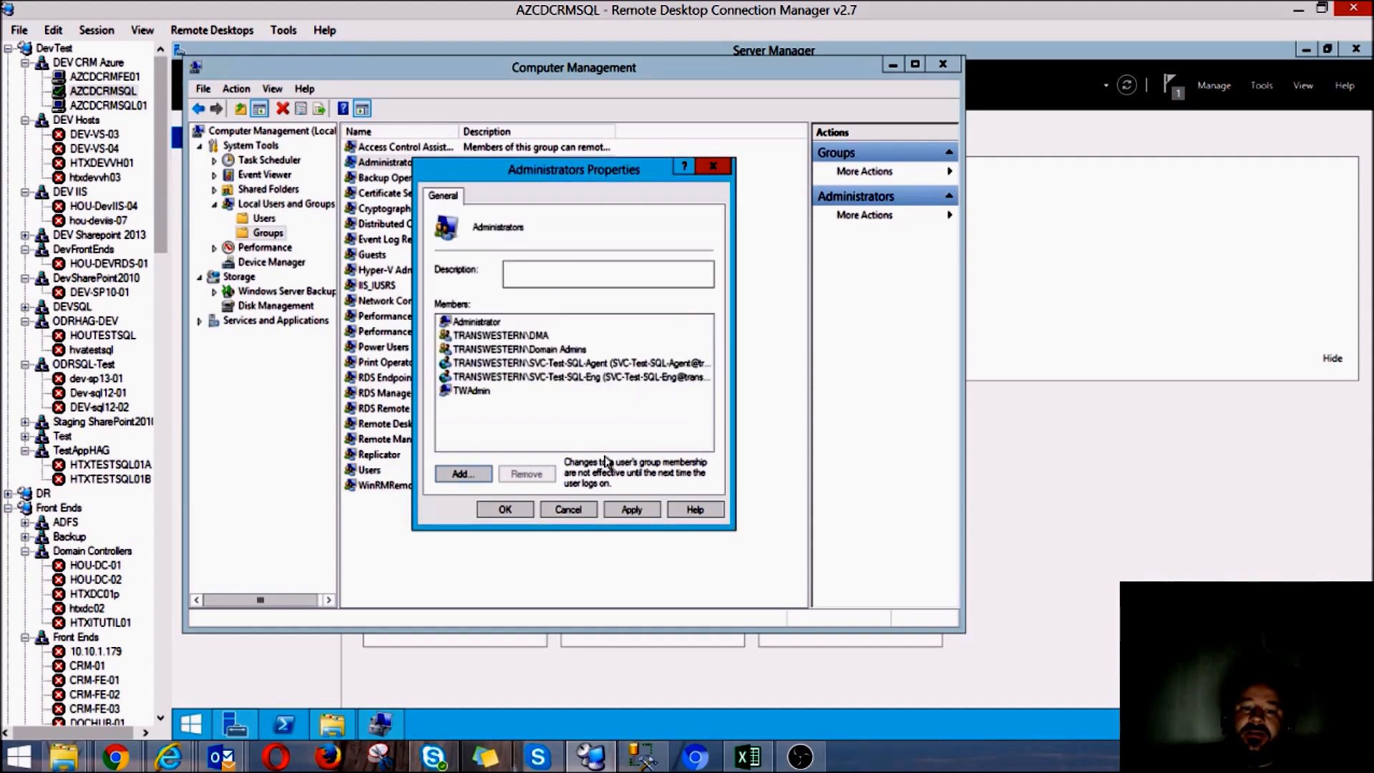
{"action": "left_click", "coordinate": [632, 509]}
{"action": "left_click", "coordinate": [520, 511]}
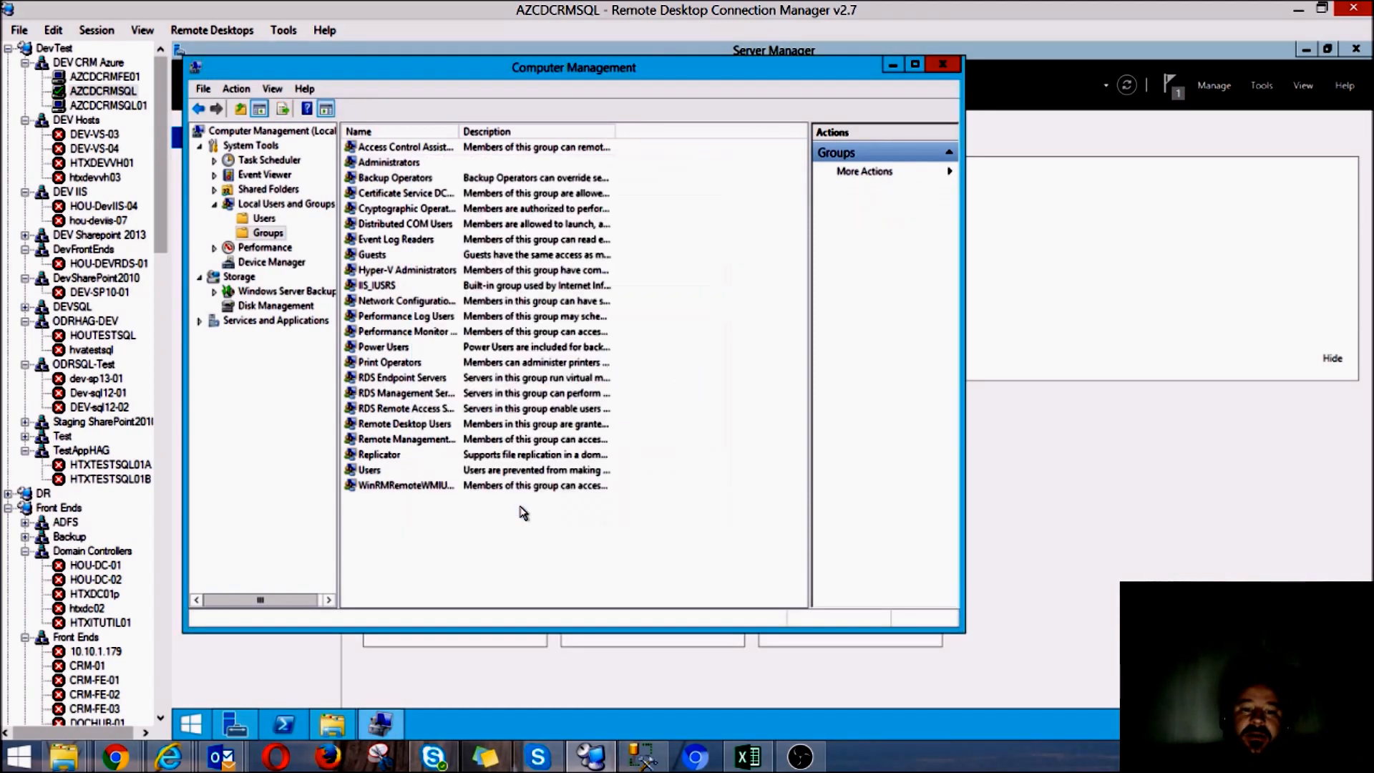
{"action": "left_click", "coordinate": [892, 66]}
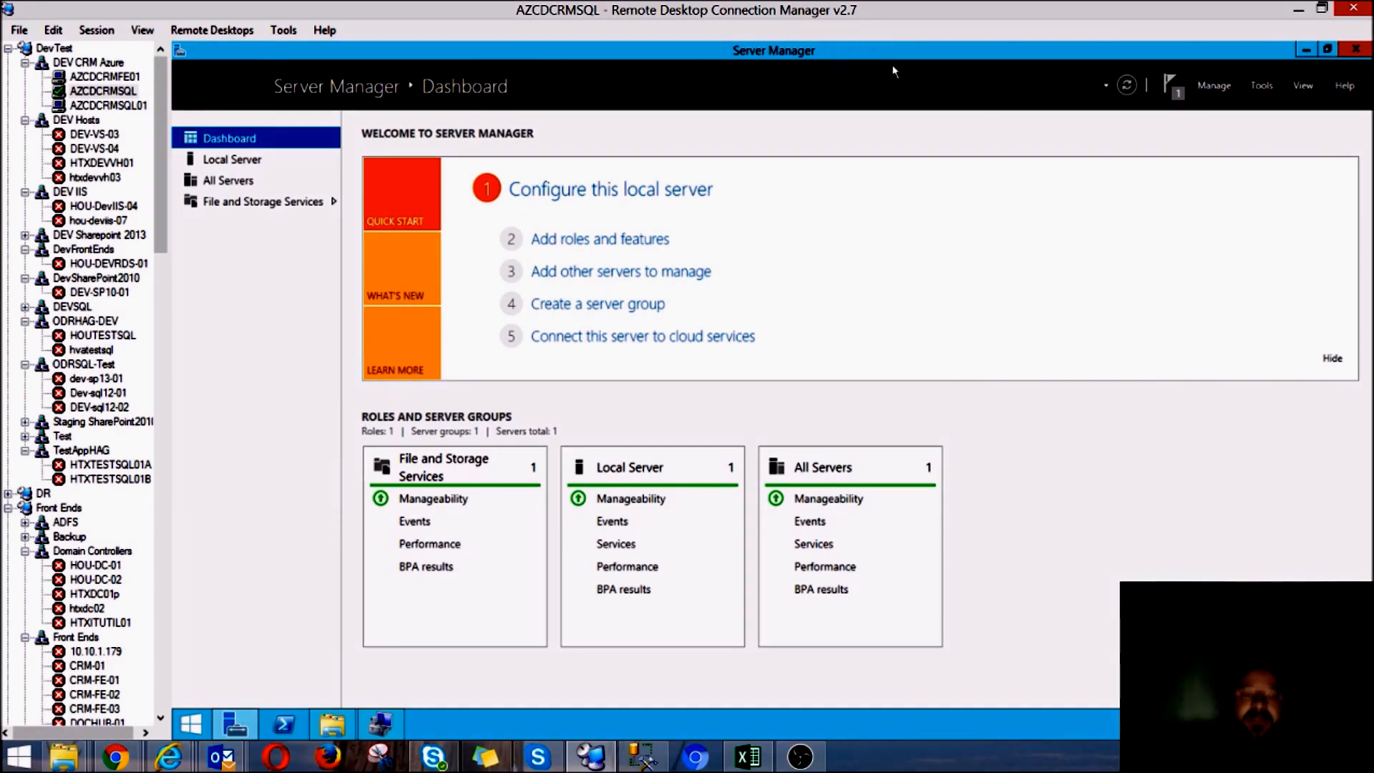
Run setup from the SQL2014_x64_ENU DVD drive and show the Installation options in SQL Server Installation Center
{"action": "left_click", "coordinate": [338, 731]}
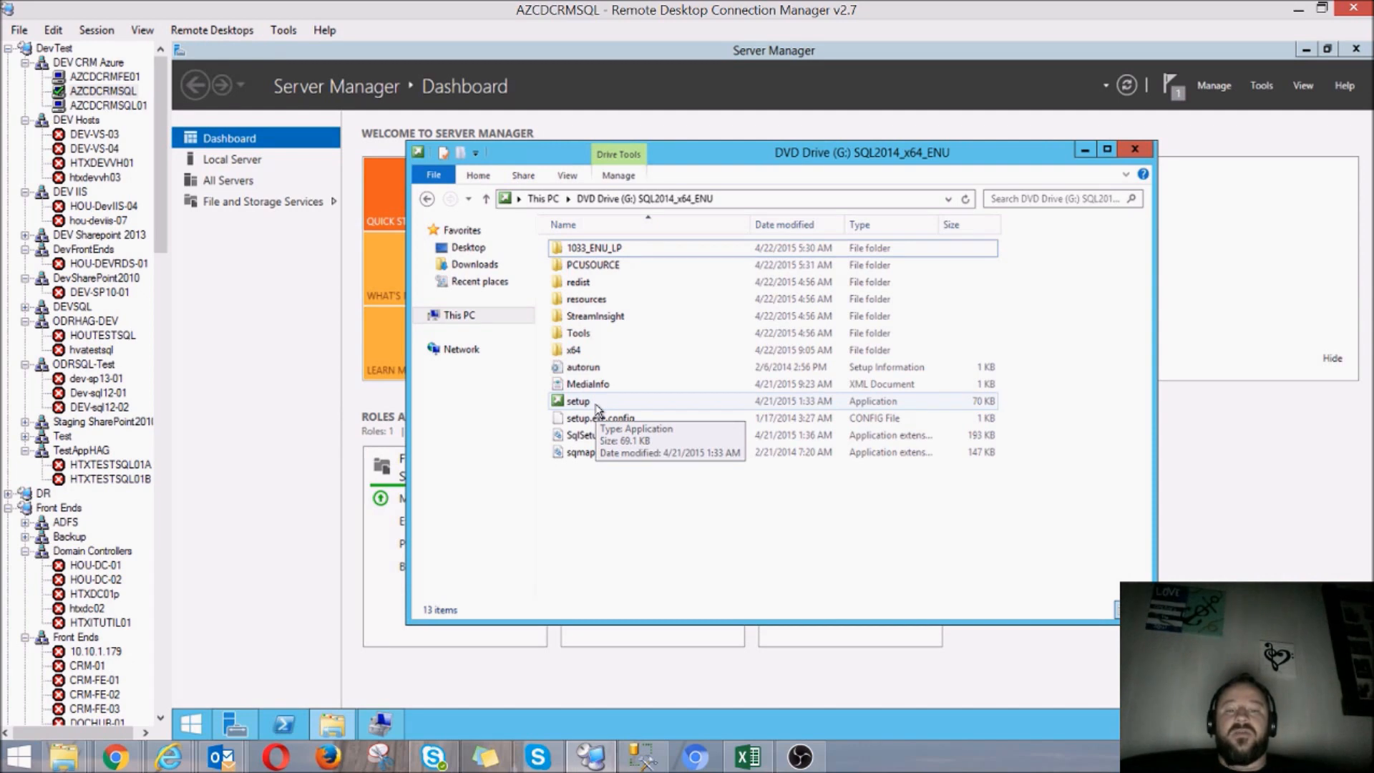
{"action": "double_click", "coordinate": [598, 408]}
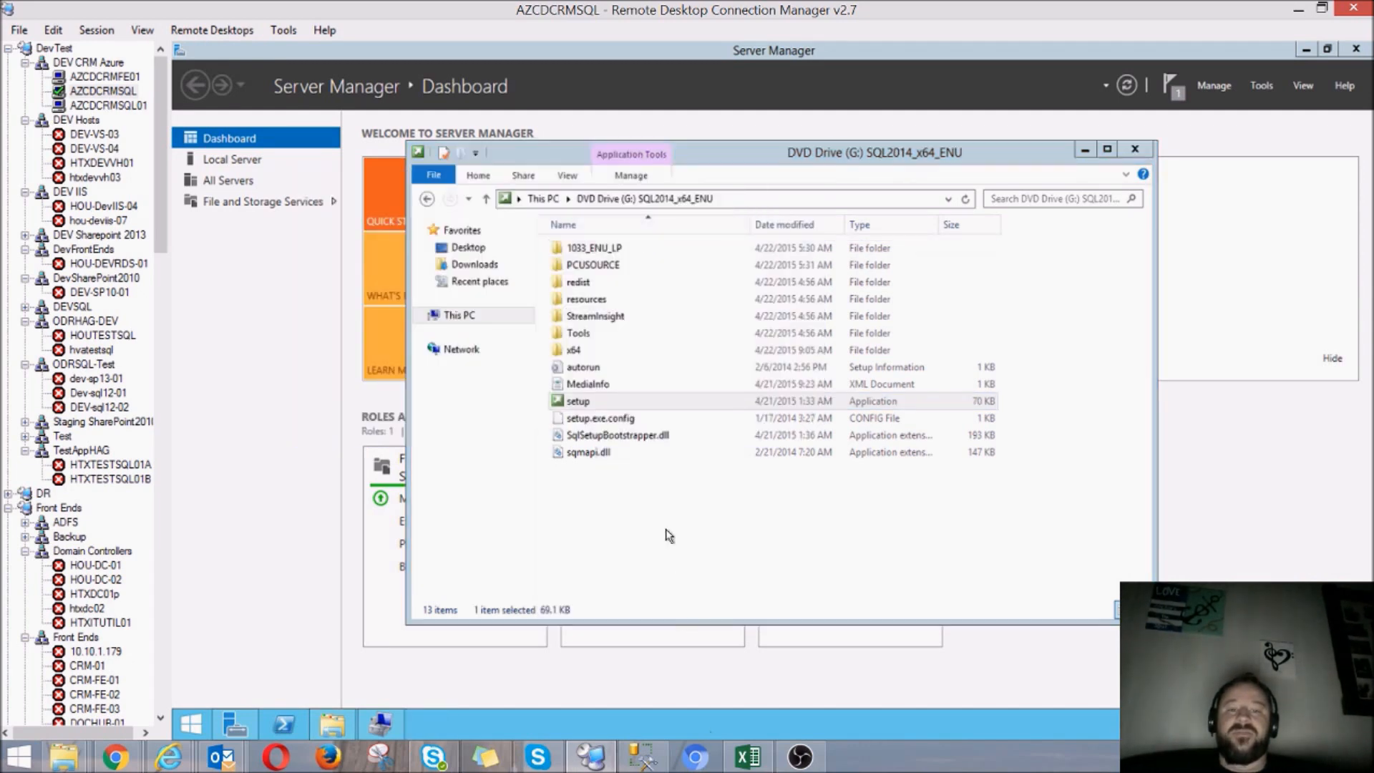
{"action": "left_click", "coordinate": [588, 405]}
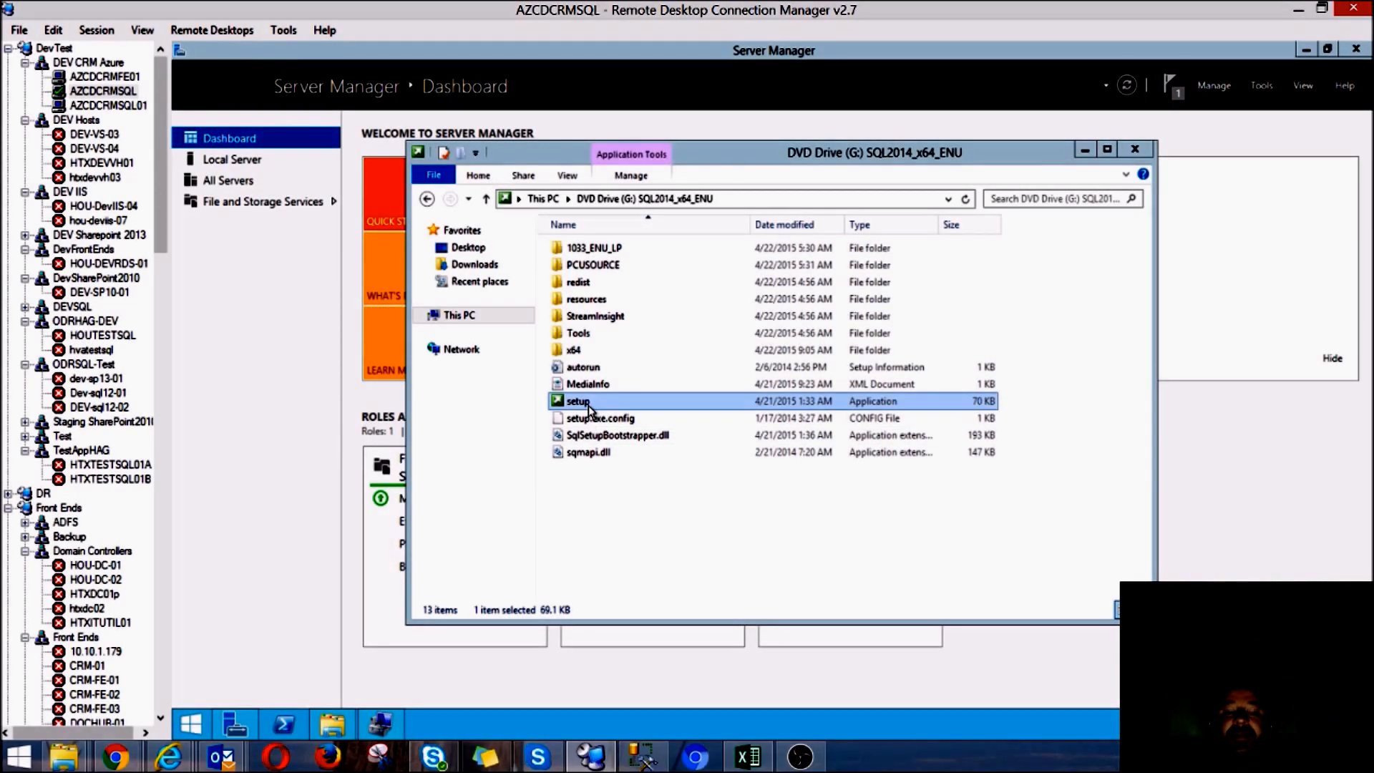
{"action": "double_click", "coordinate": [588, 407]}
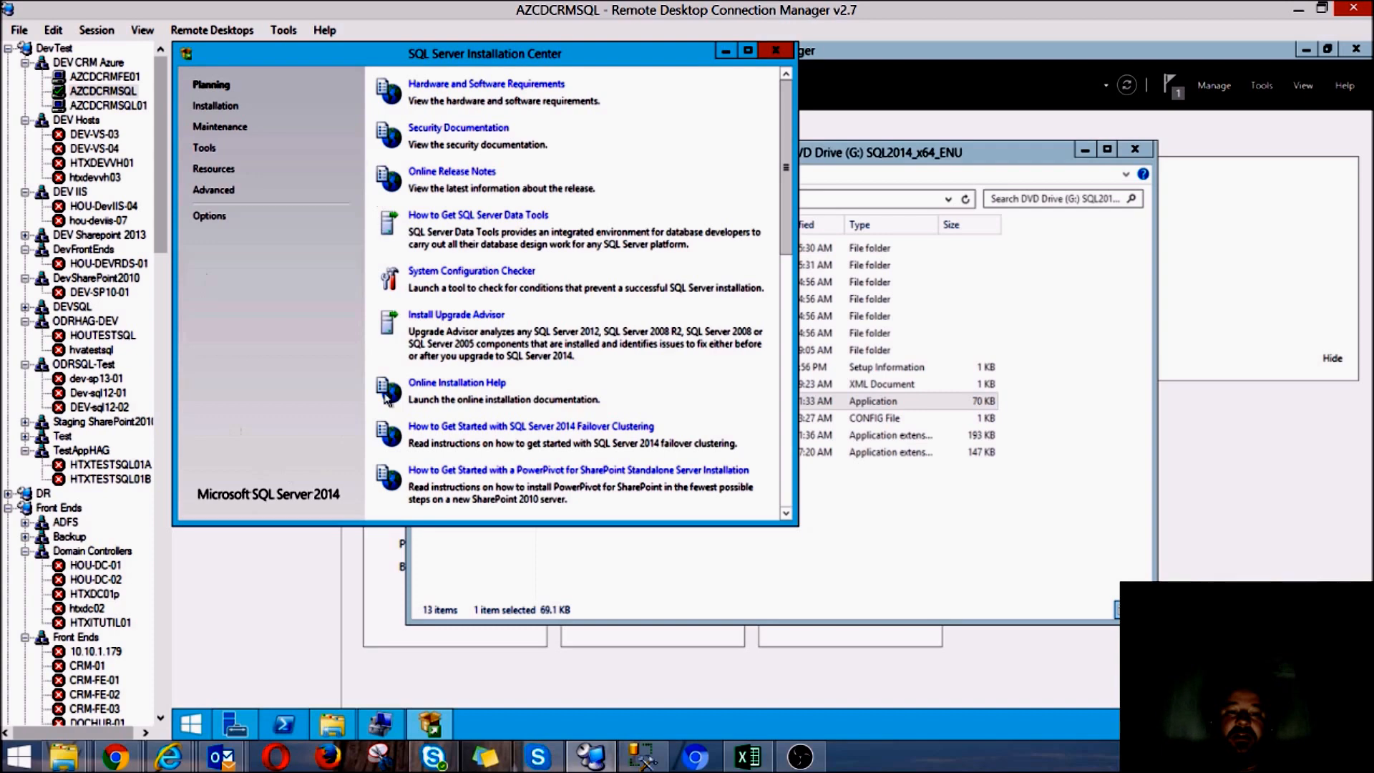
{"action": "left_click", "coordinate": [219, 107]}
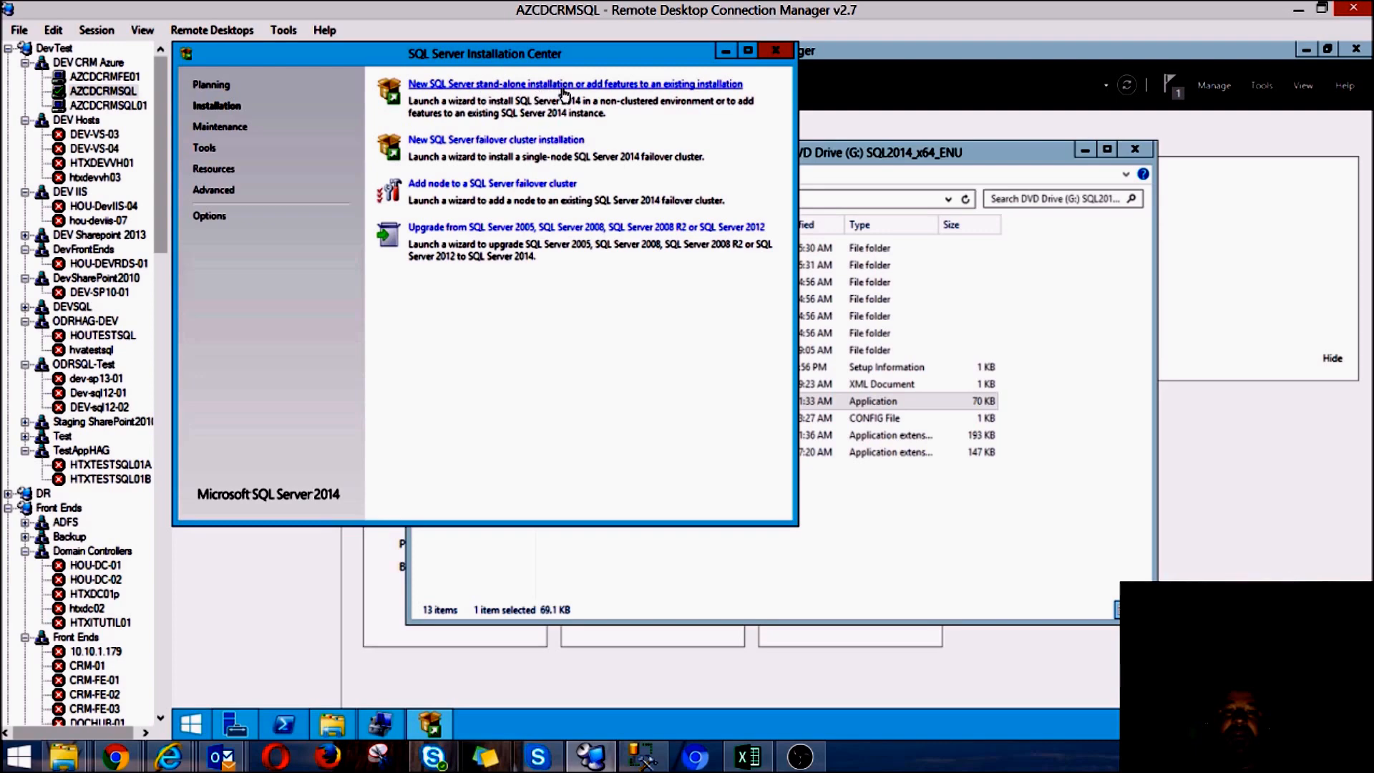
Start a new stand-alone SQL Server 2014 installation, accept the license terms and continue past the update pages without enabling Microsoft Update
{"action": "left_click", "coordinate": [566, 86]}
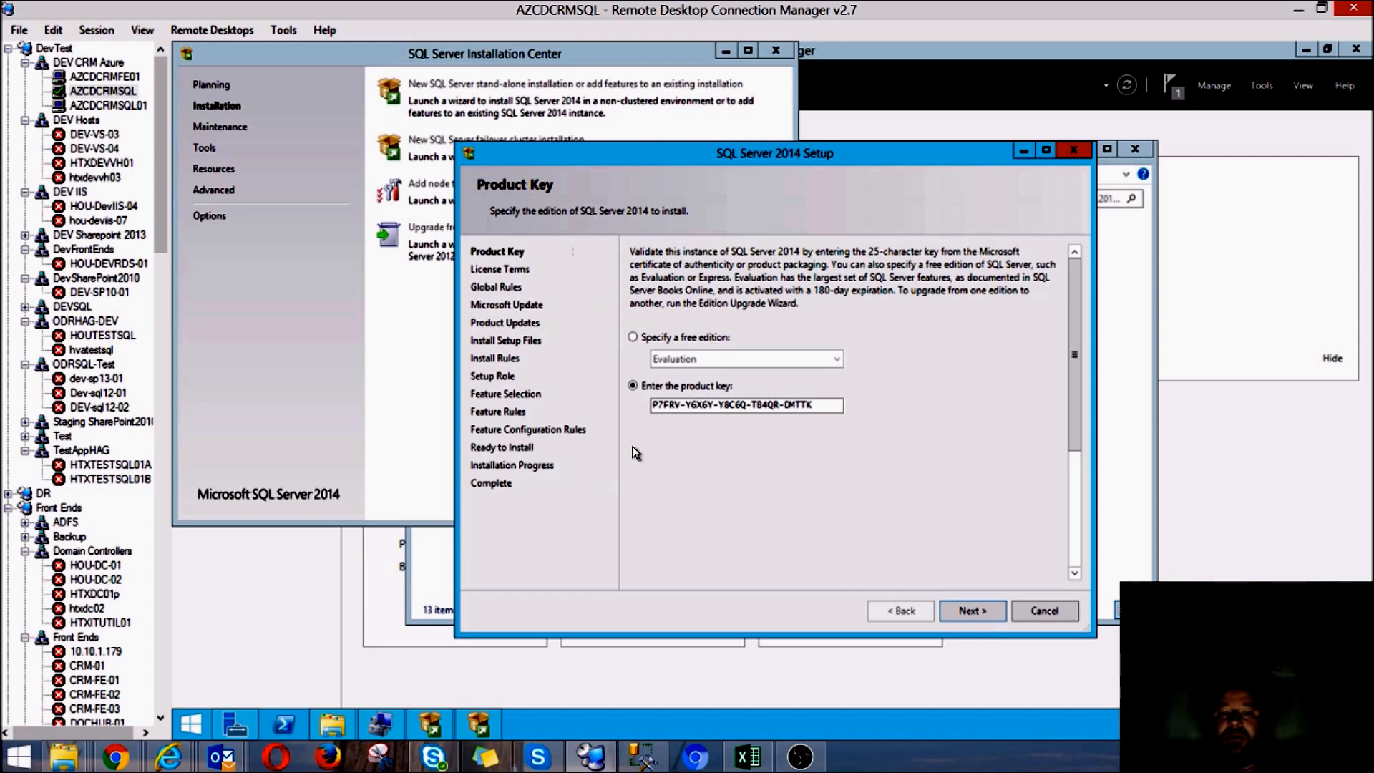
{"action": "left_click", "coordinate": [961, 613]}
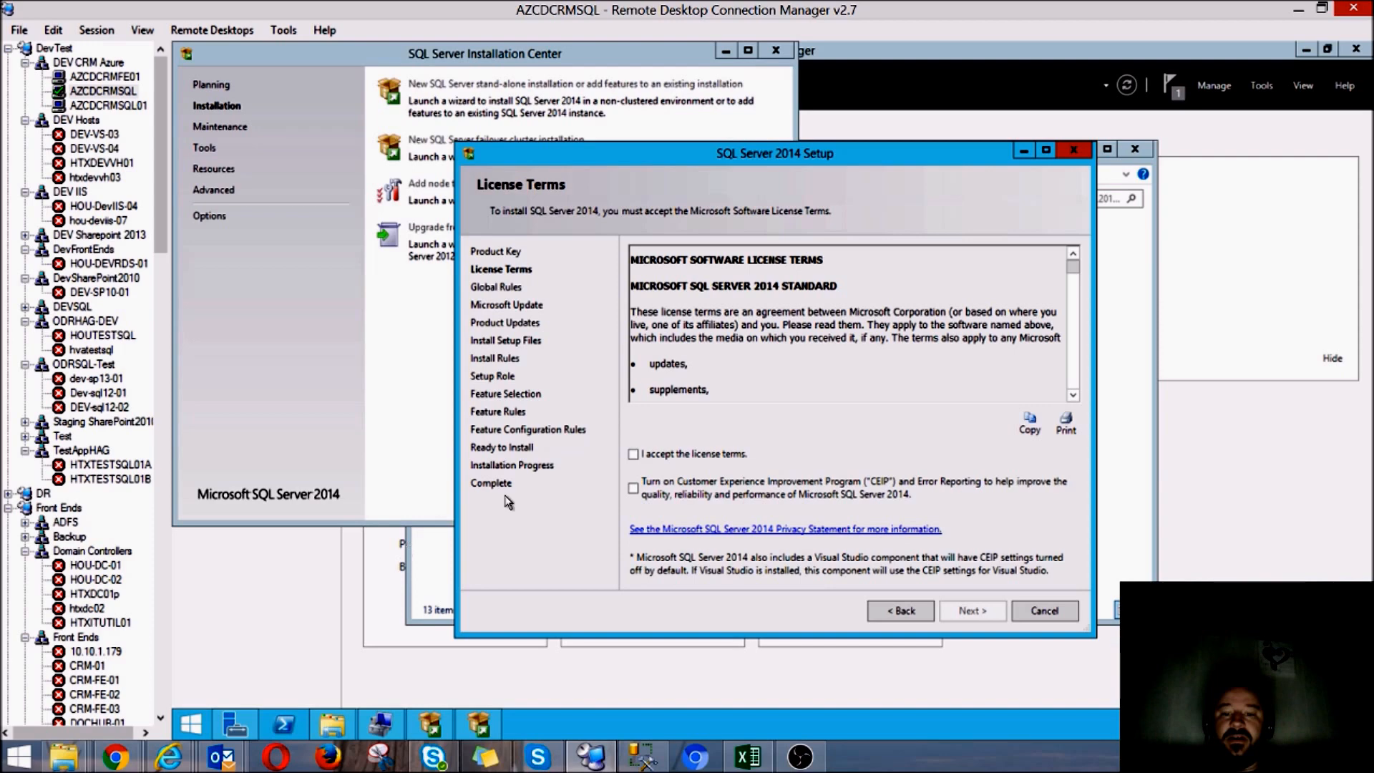
{"action": "left_click", "coordinate": [634, 458]}
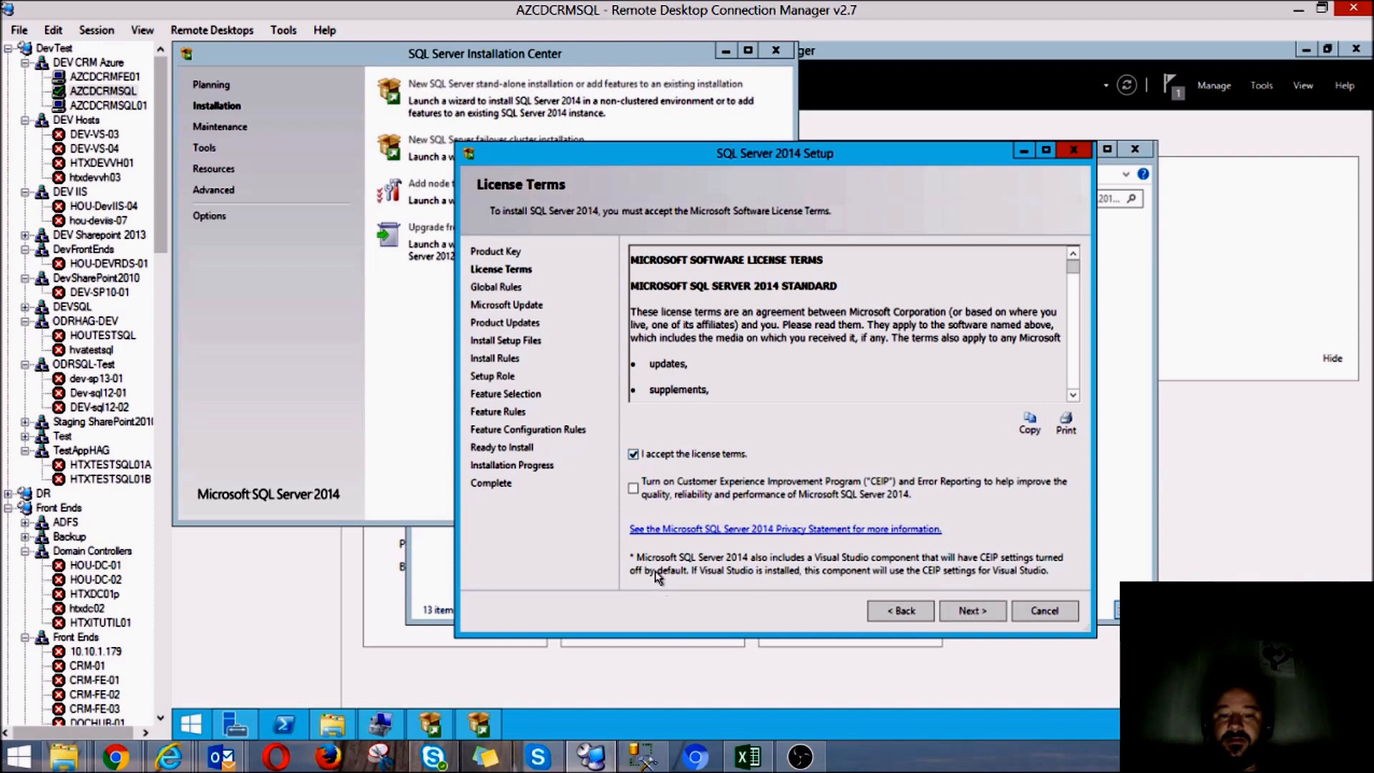
{"action": "left_click", "coordinate": [959, 611]}
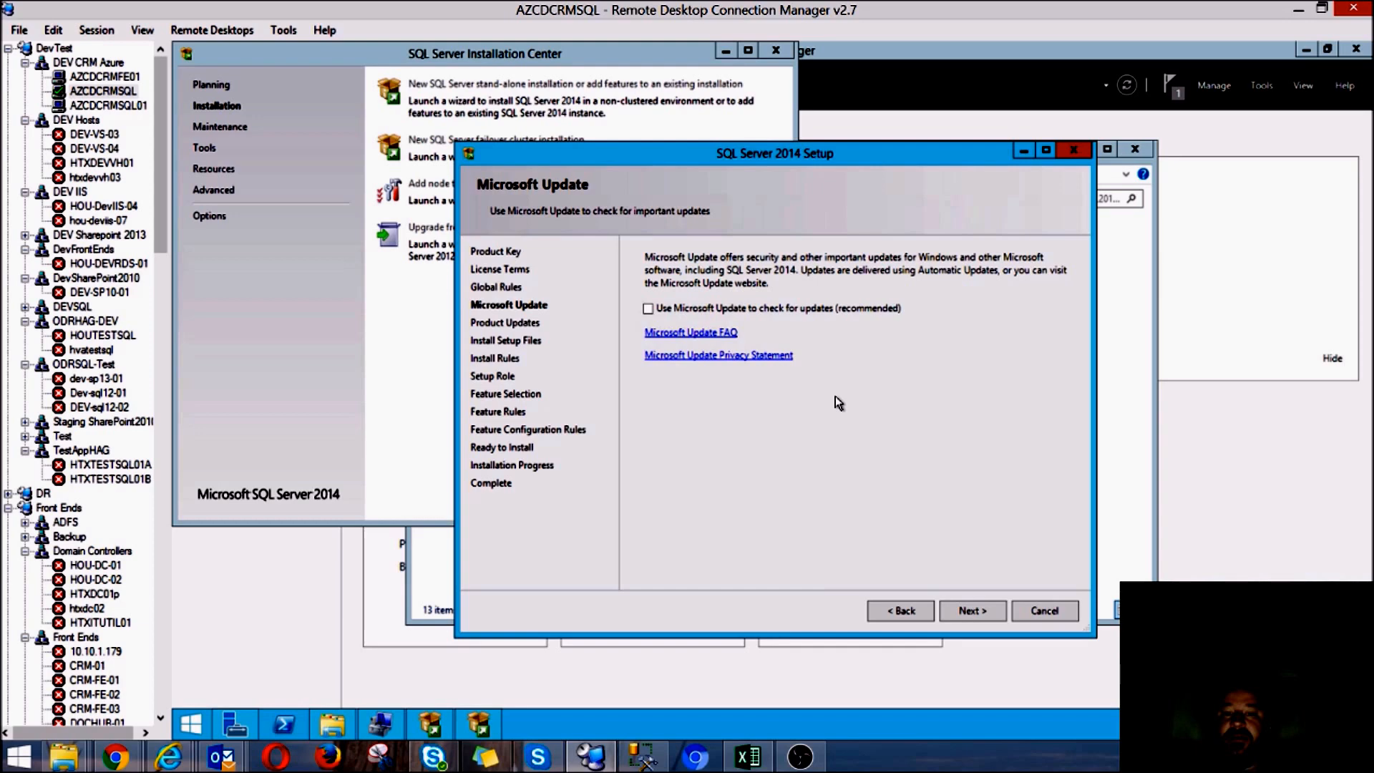
{"action": "left_click", "coordinate": [973, 611]}
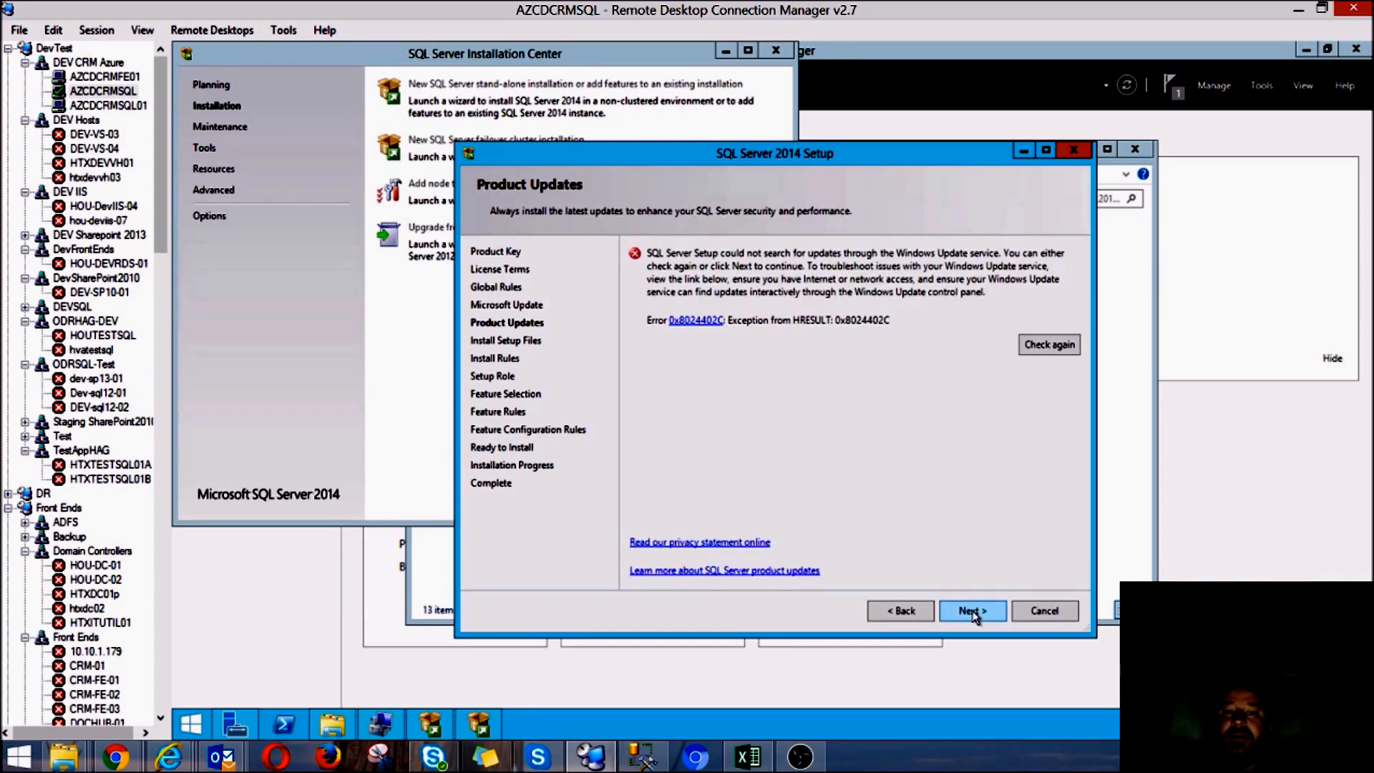
{"action": "left_click", "coordinate": [974, 617]}
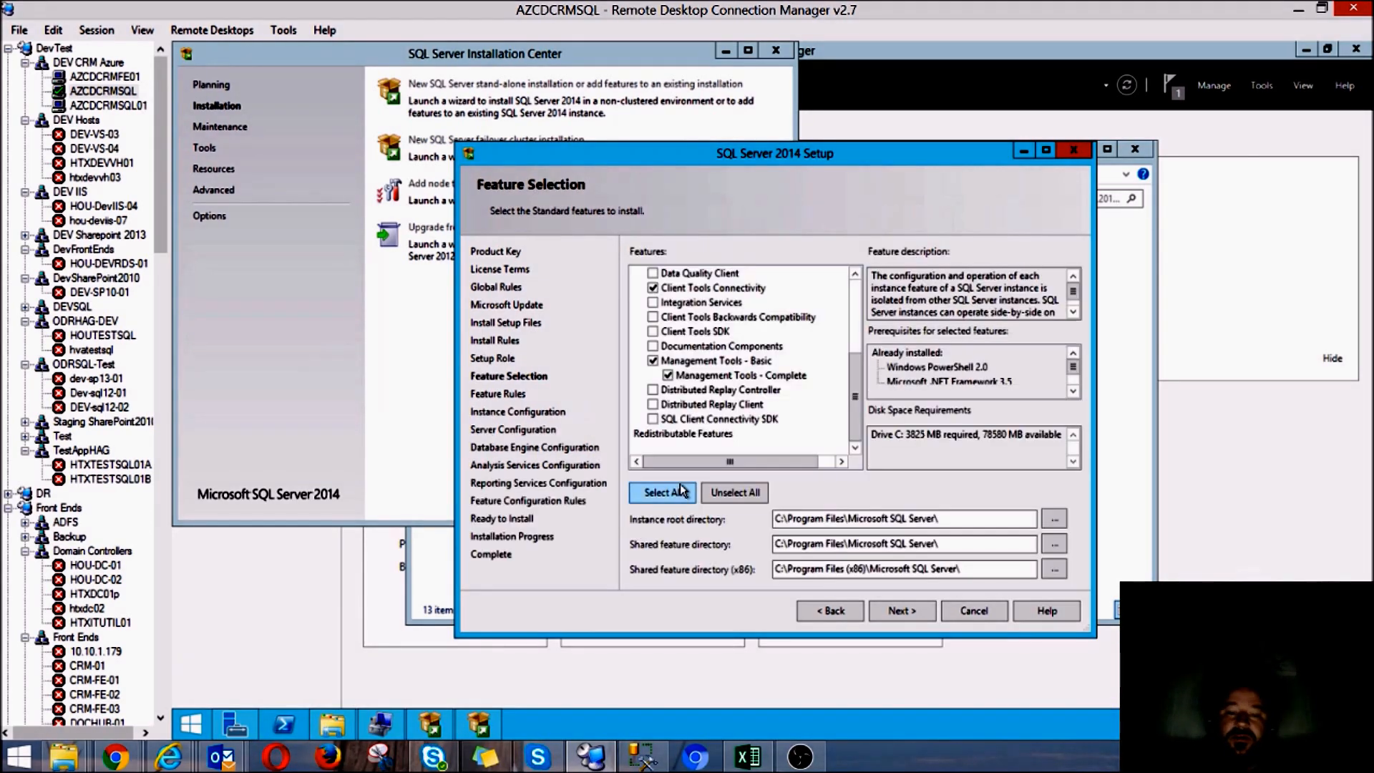
Select all features for installation and accept the default instance with the instance ID MSSQLSERVER
{"action": "left_click", "coordinate": [680, 492]}
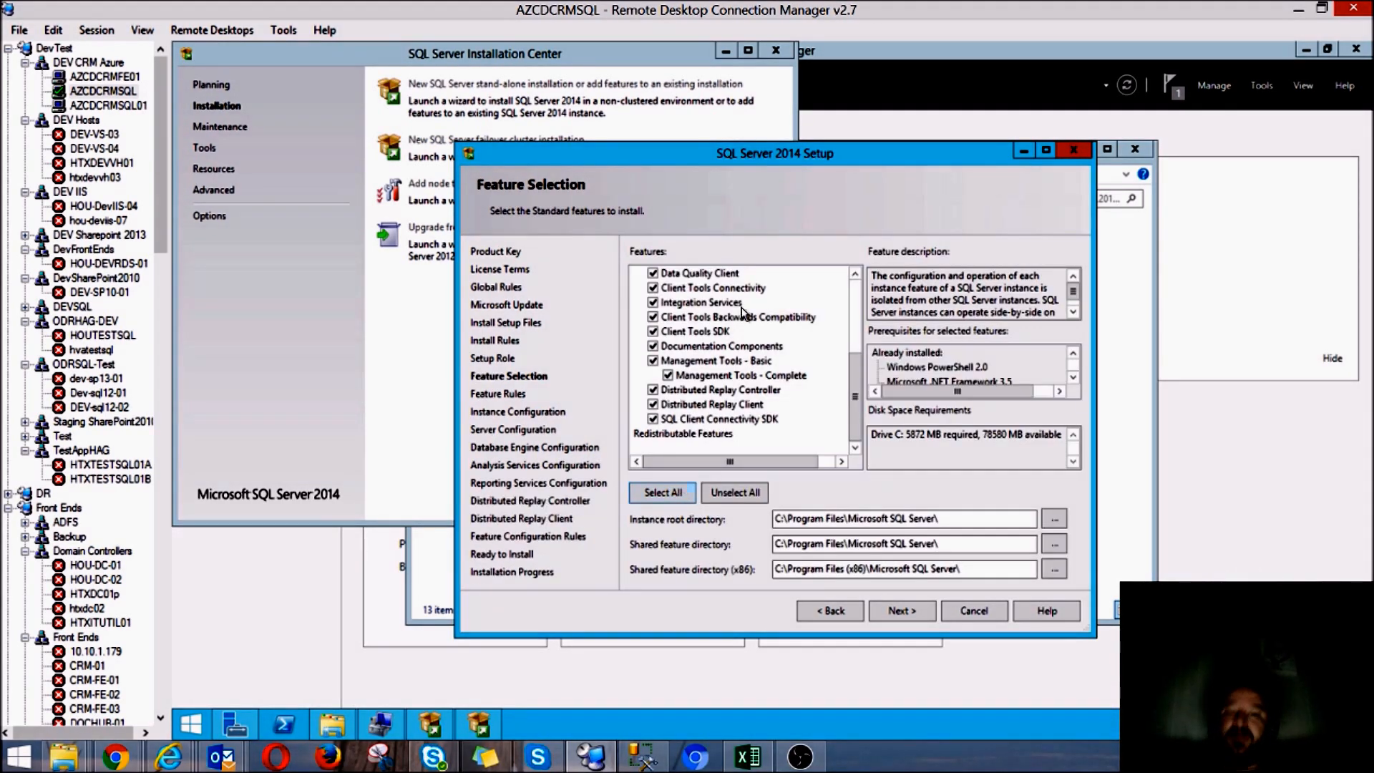
{"action": "left_click_drag", "start_coordinate": [855, 382], "coordinate": [865, 408]}
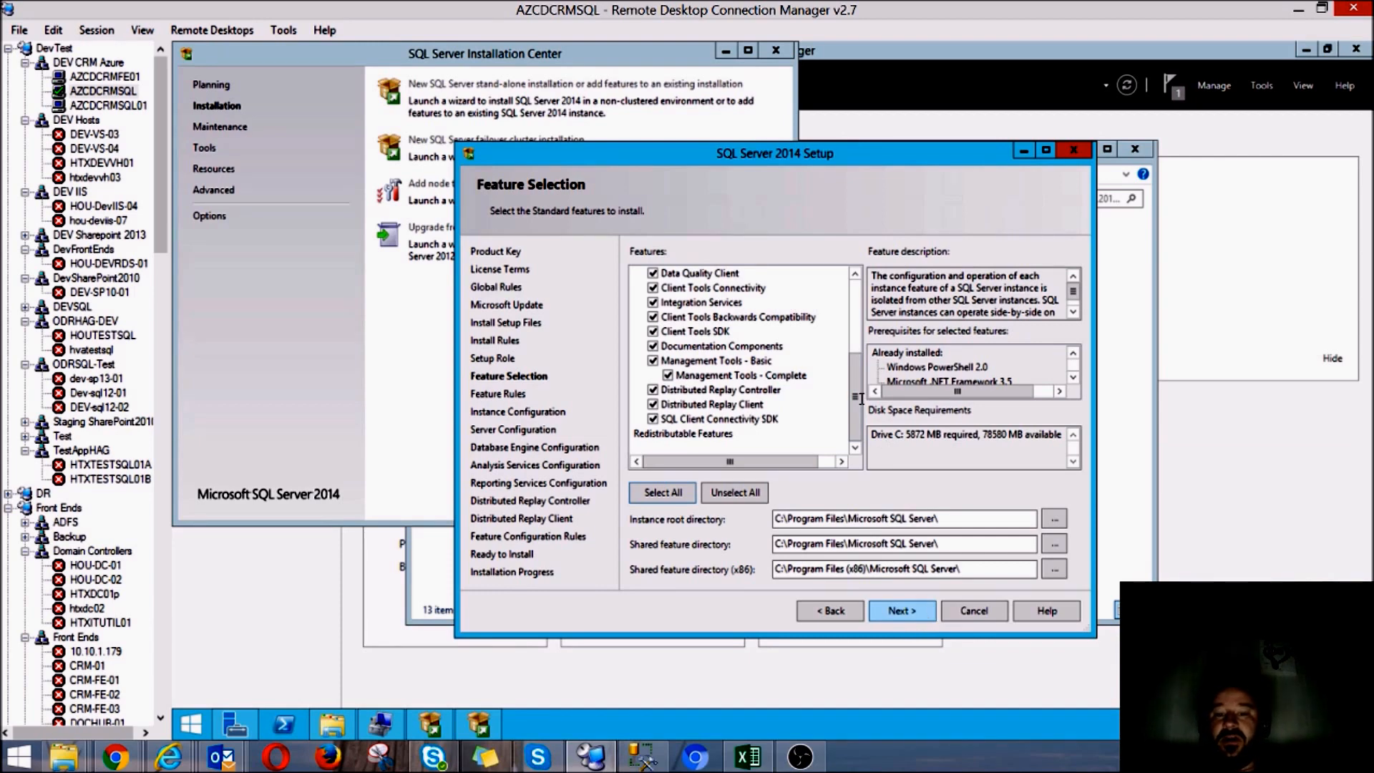
{"action": "mouse_move", "coordinate": [855, 358]}
{"action": "left_mouse_down"}
{"action": "mouse_move", "coordinate": [853, 278]}
{"action": "mouse_move", "coordinate": [854, 356]}
{"action": "left_mouse_up"}
{"action": "left_click", "coordinate": [903, 622]}
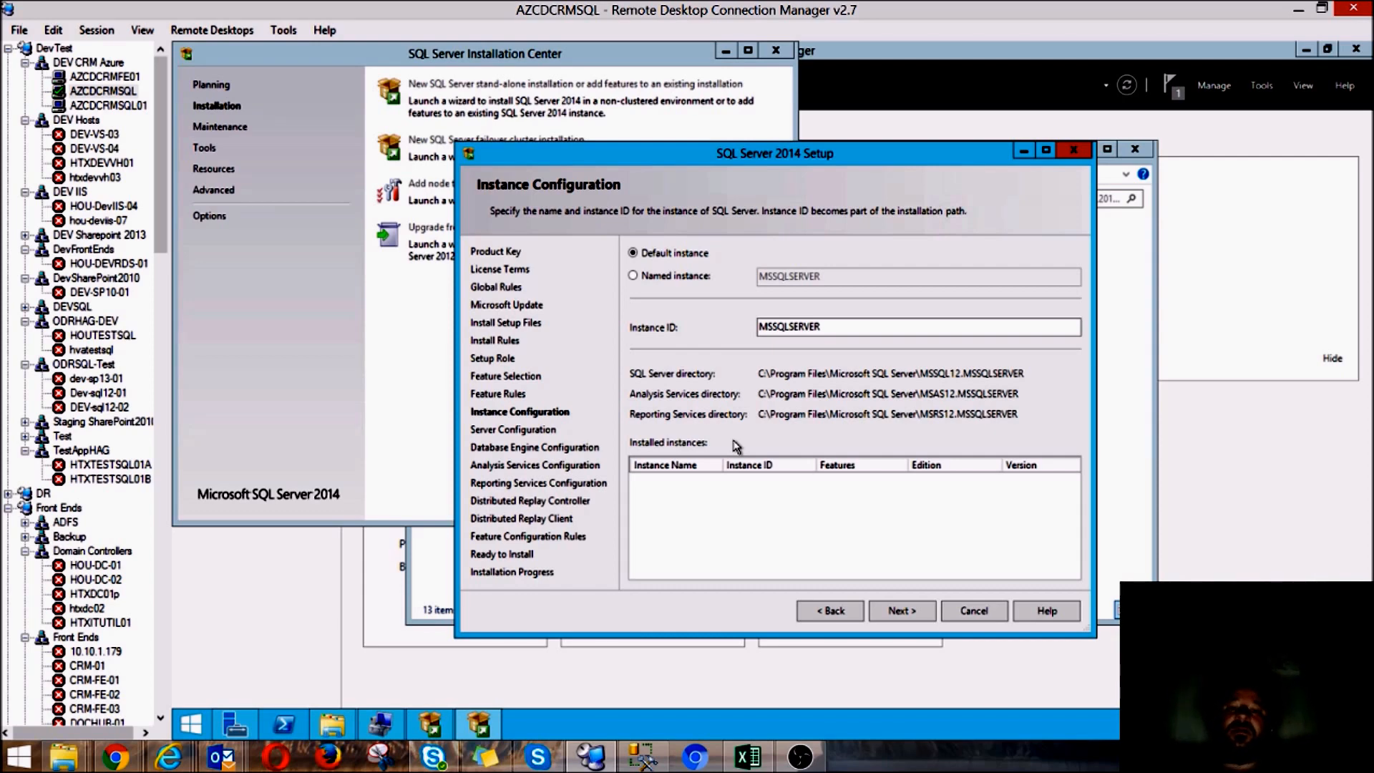
{"action": "left_click", "coordinate": [895, 614]}
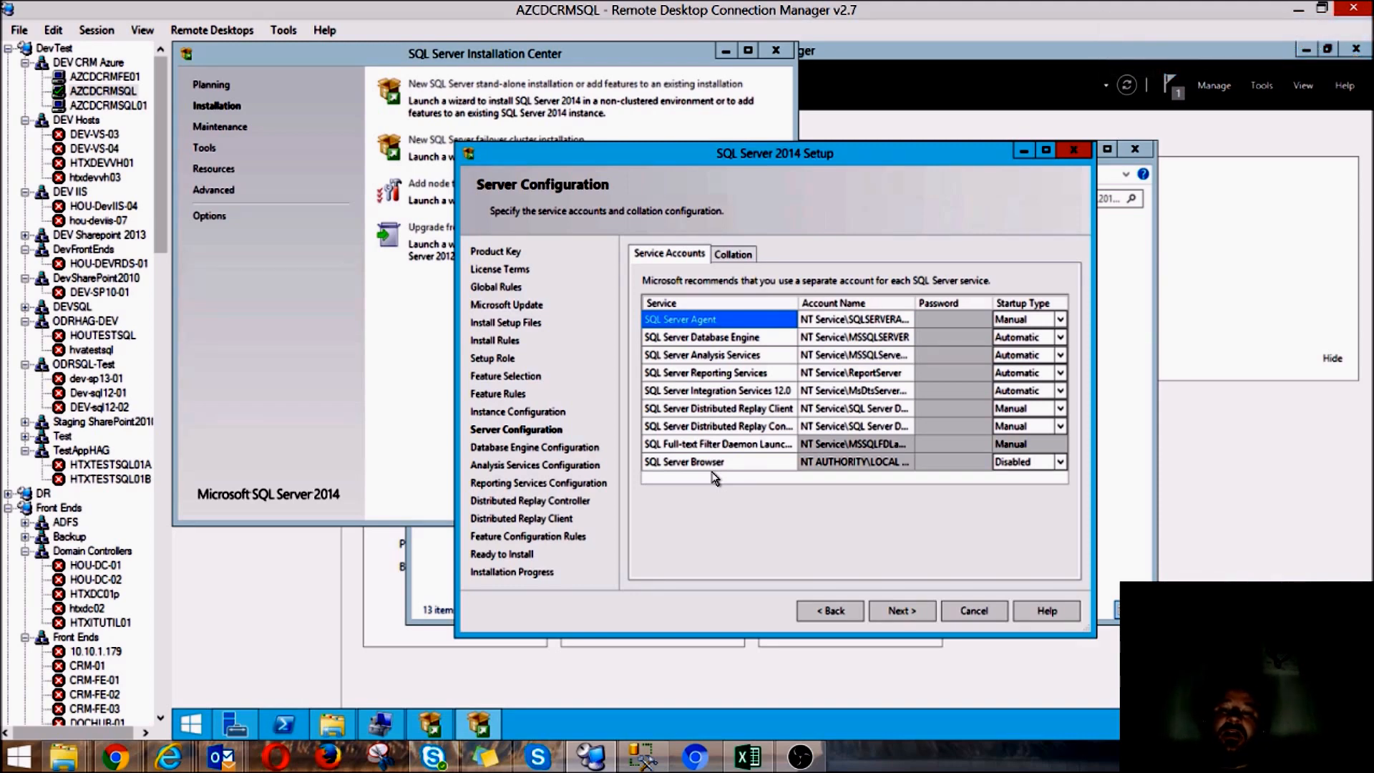
Set the SQL Server Agent service account to Transwestern\svc-test-sql-agent, checking the account name in Thycotic Secret Server
{"action": "left_click", "coordinate": [835, 324]}
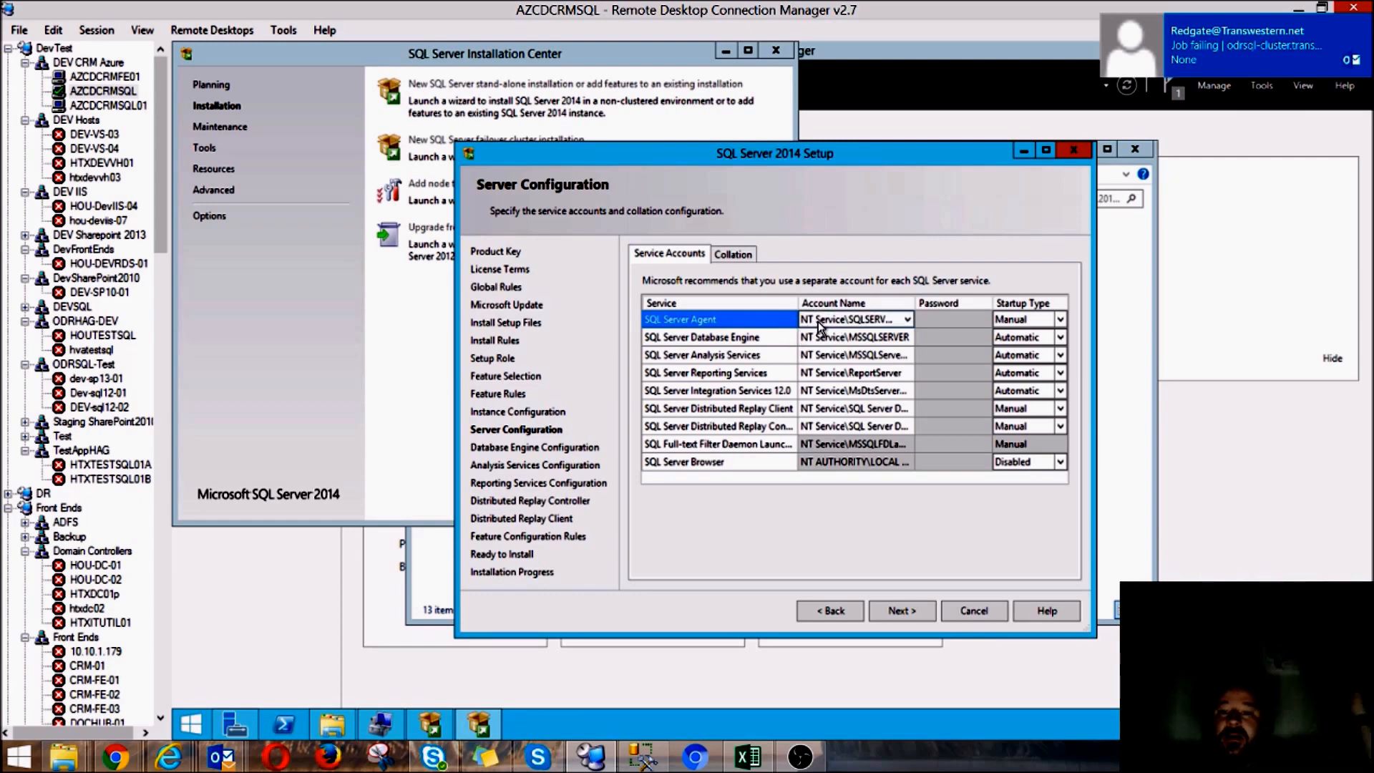
{"action": "left_click", "coordinate": [821, 322]}
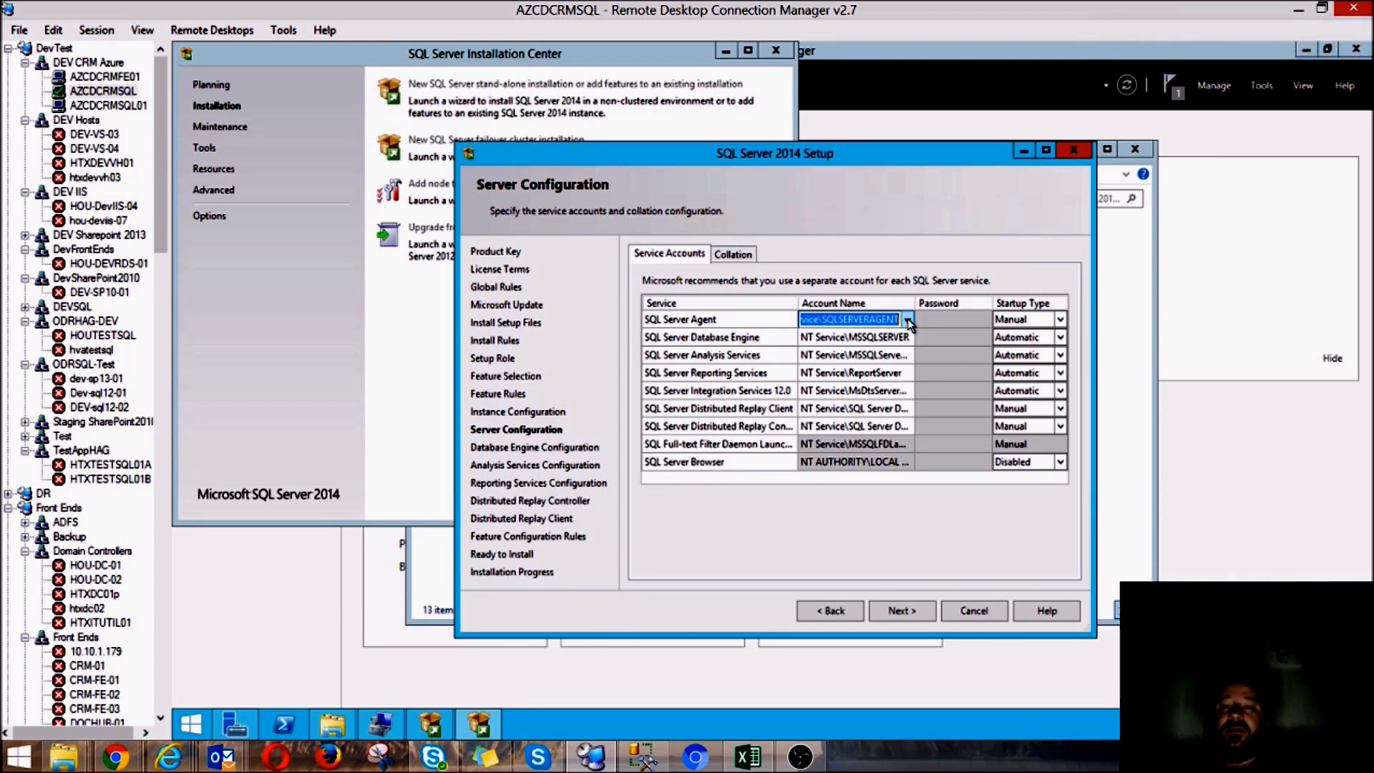
{"action": "type", "text": "Tr"}
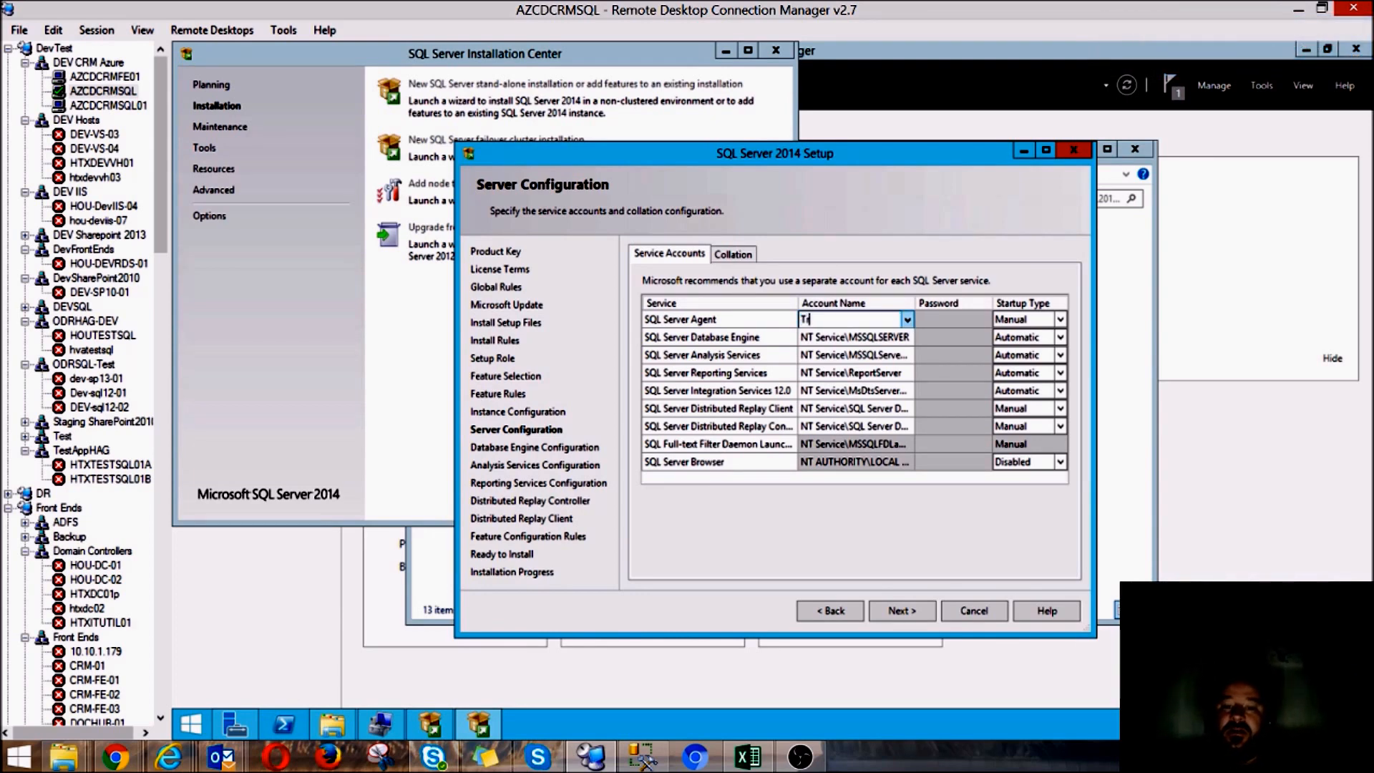
{"action": "type", "text": "answ"}
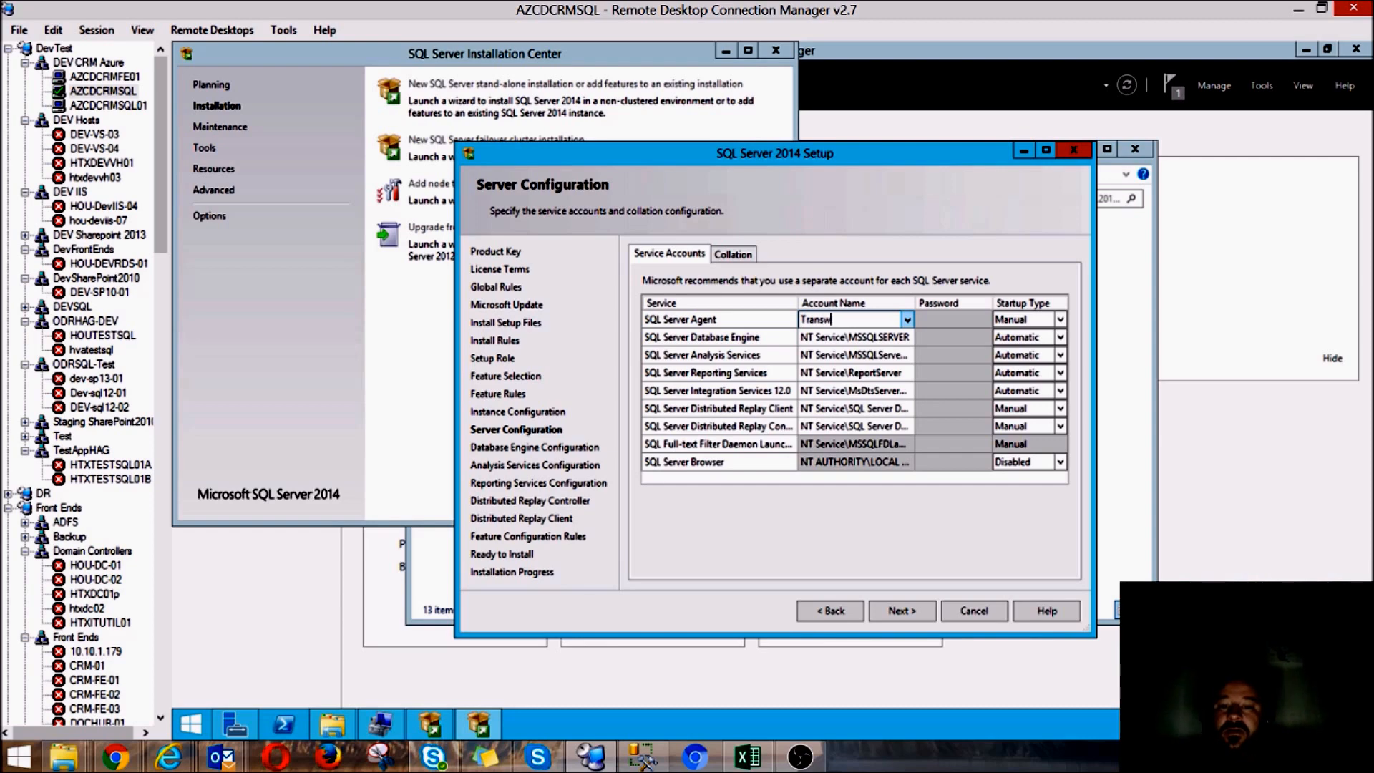
{"action": "type", "text": "estern\\"}
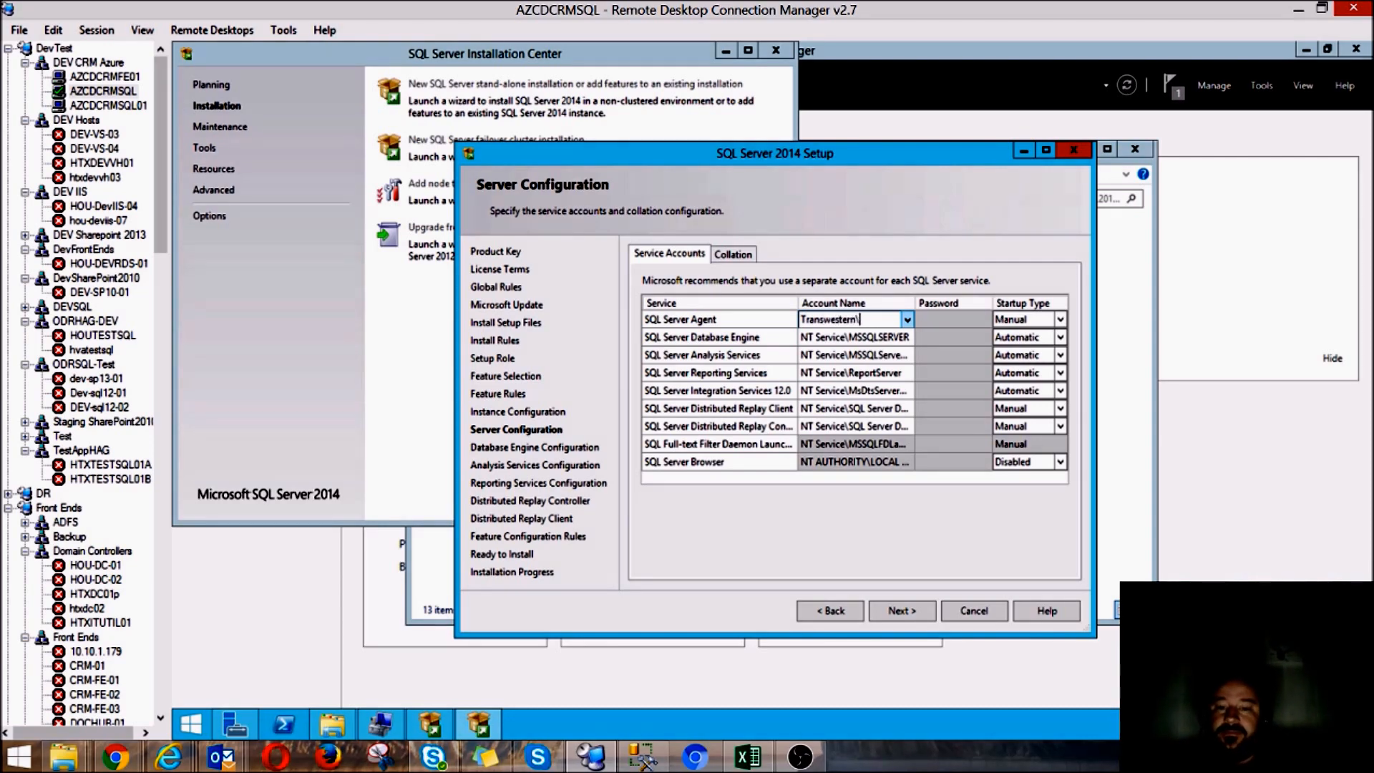
{"action": "type", "text": "svc-test-"}
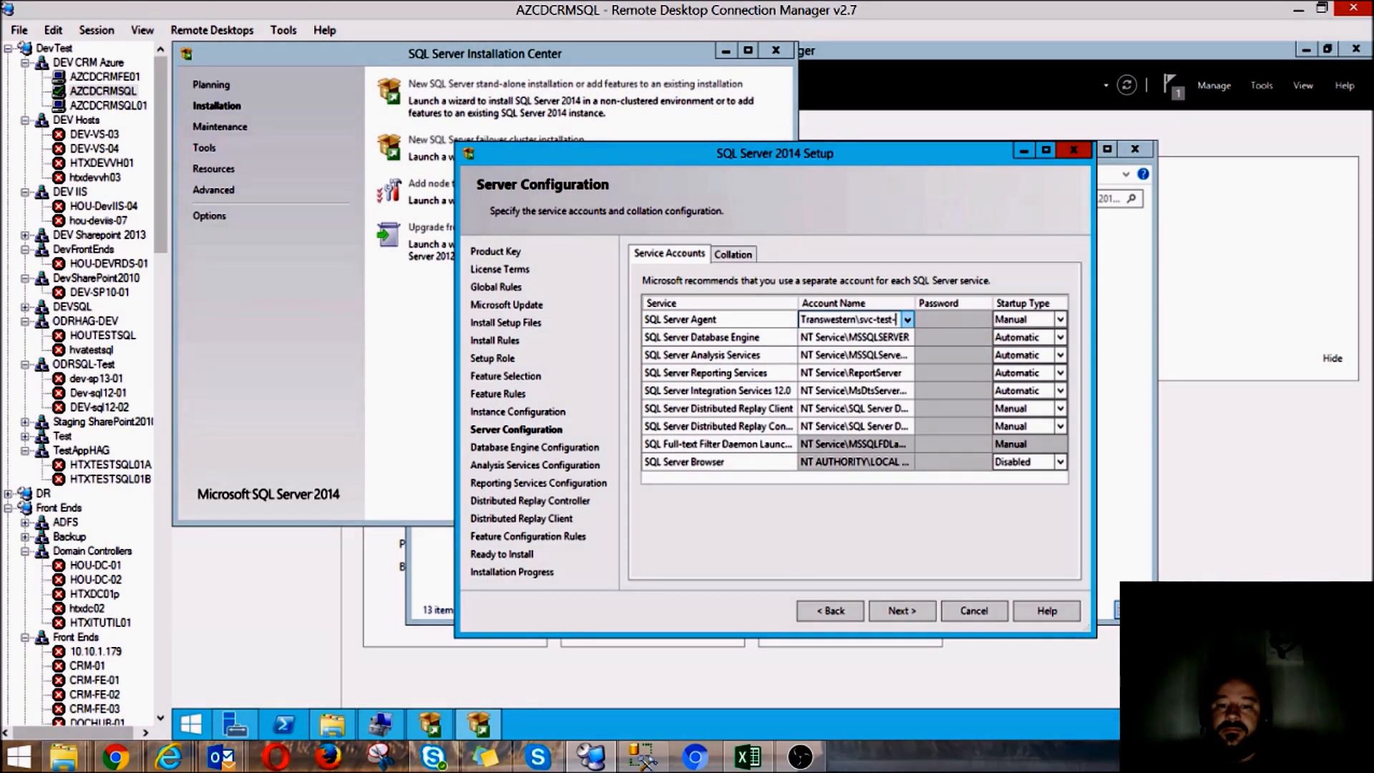
{"action": "mouse_move", "coordinate": [169, 757]}
{"action": "left_click", "coordinate": [245, 697]}
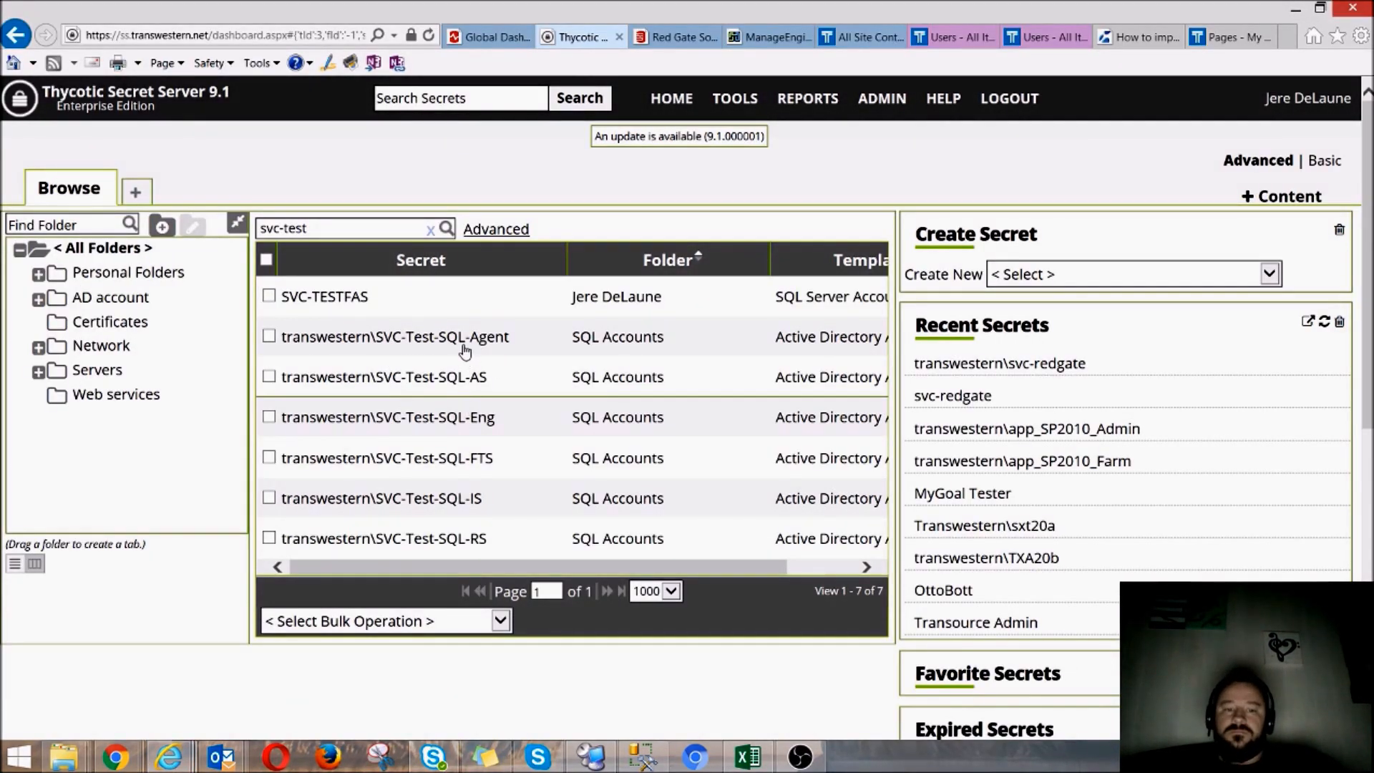
{"action": "left_click", "coordinate": [1295, 8]}
{"action": "left_click", "coordinate": [897, 321]}
{"action": "type", "text": "sql-ag"}
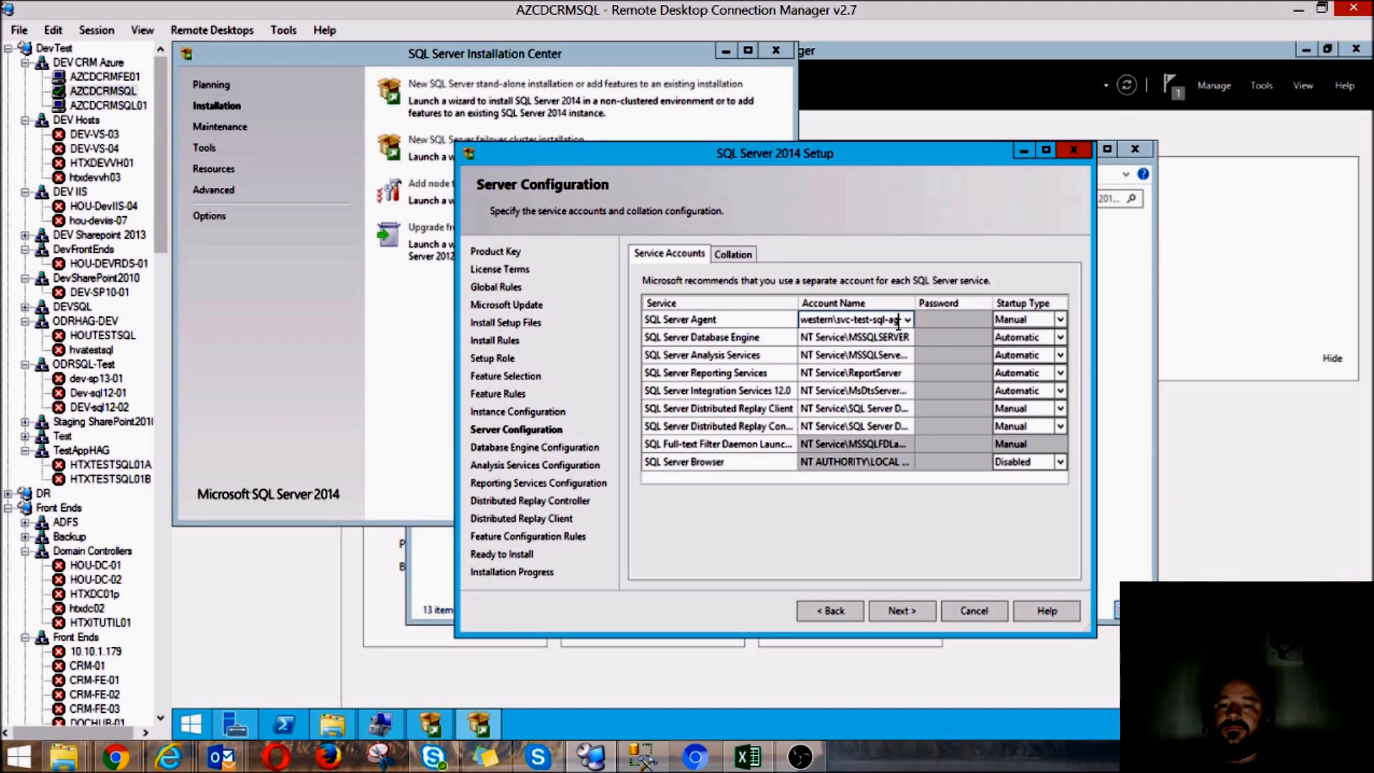
Set the SQL Server Agent startup type to Automatic and paste the service account's password
{"action": "left_click", "coordinate": [967, 318]}
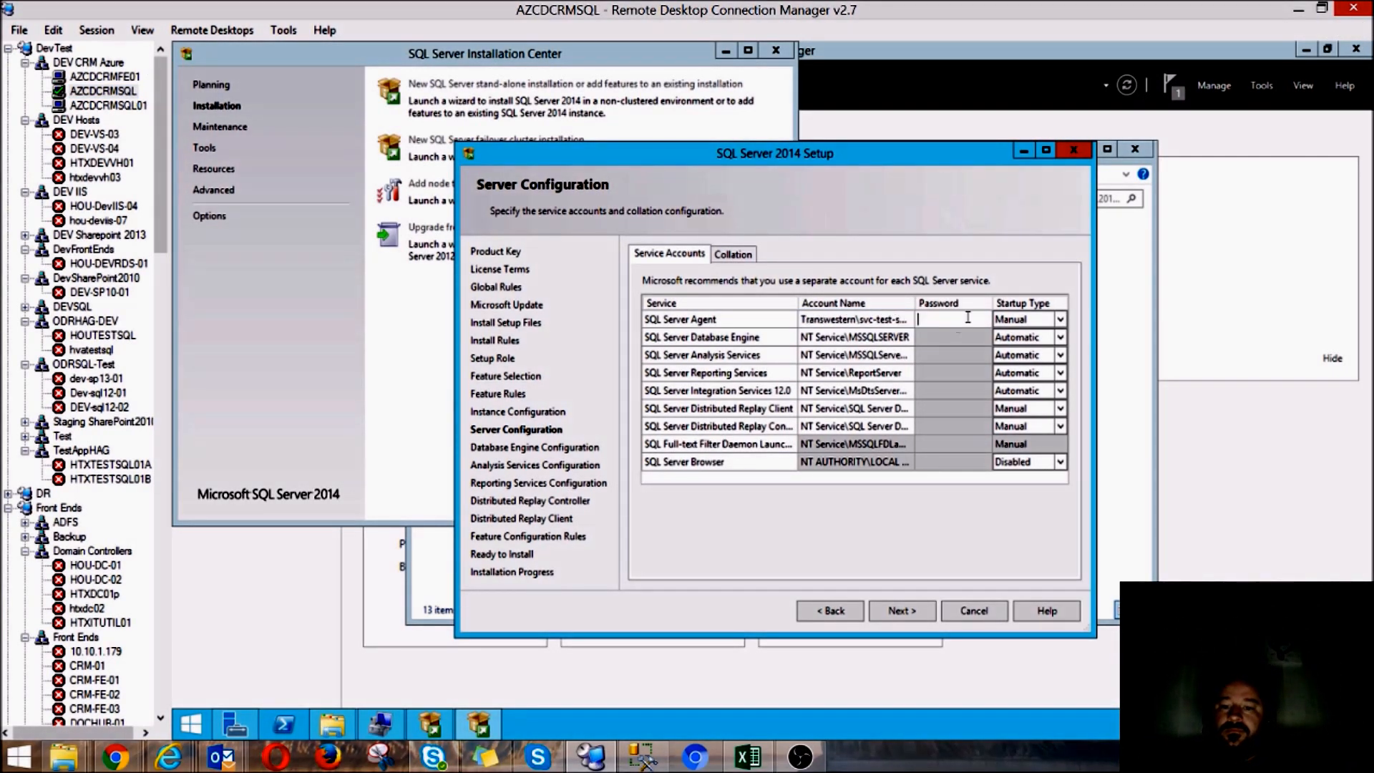
{"action": "left_click", "coordinate": [1061, 320]}
{"action": "left_click", "coordinate": [1061, 322]}
{"action": "left_click", "coordinate": [1052, 338]}
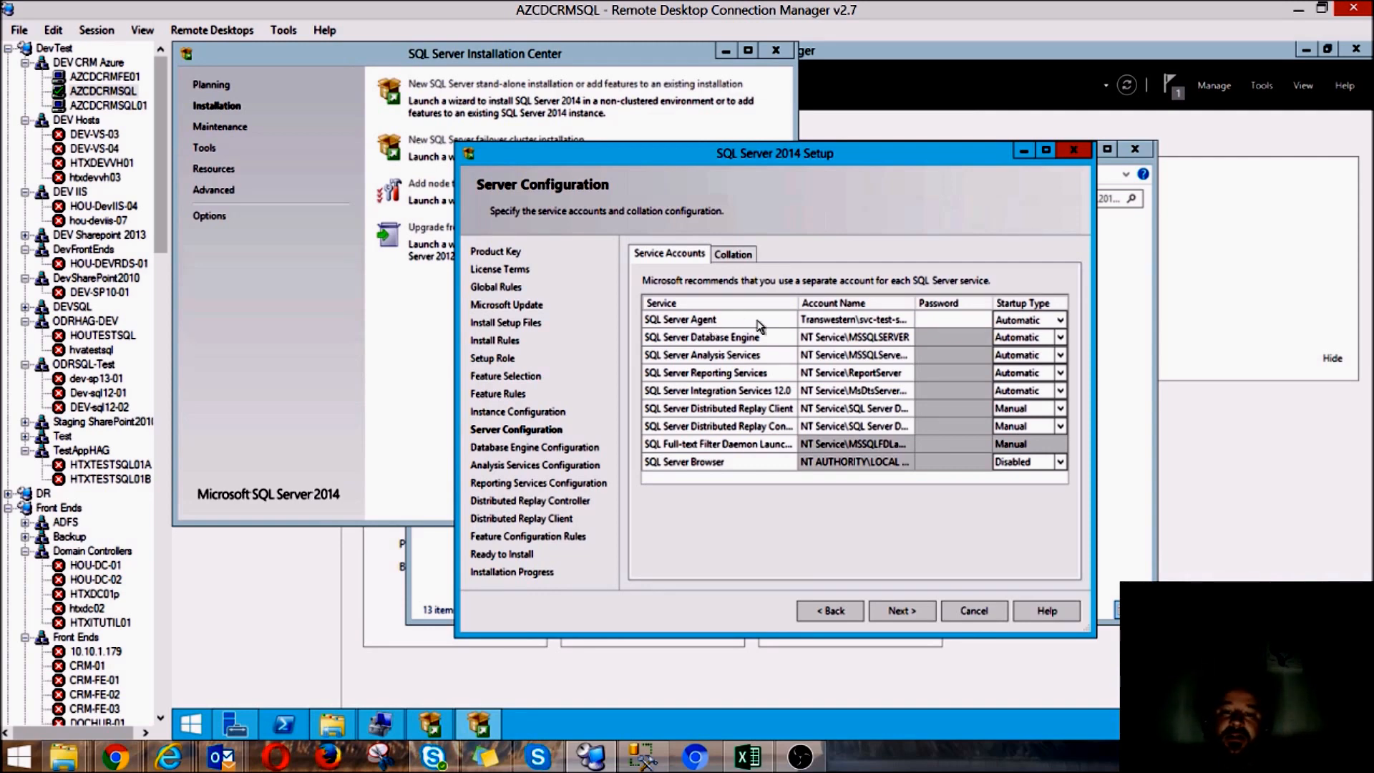
{"action": "left_click", "coordinate": [1062, 321]}
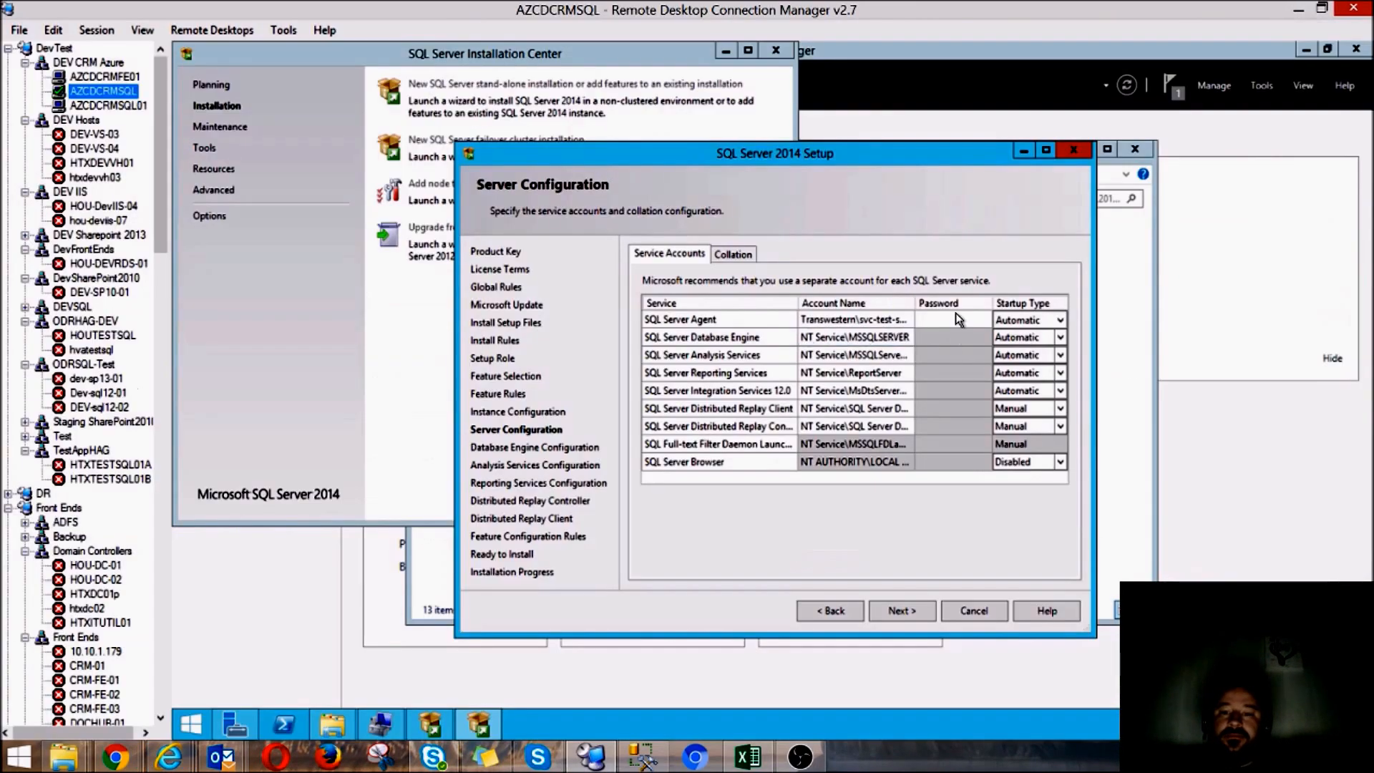
{"action": "left_click", "coordinate": [954, 320]}
{"action": "right_click", "coordinate": [955, 326]}
{"action": "left_click", "coordinate": [977, 383]}
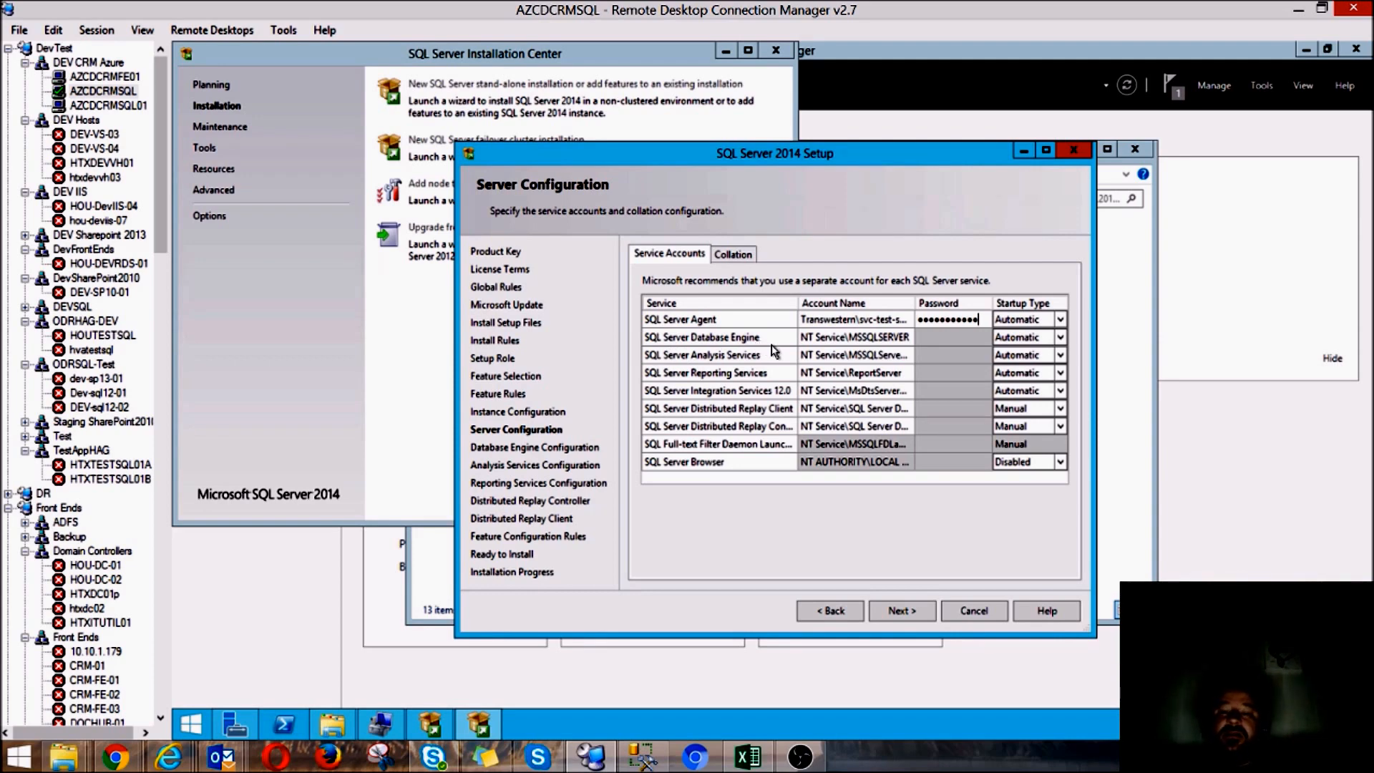
Set the SQL Server Database Engine service account to Transwestern\svc-test-sql-eng
{"action": "left_click", "coordinate": [830, 353]}
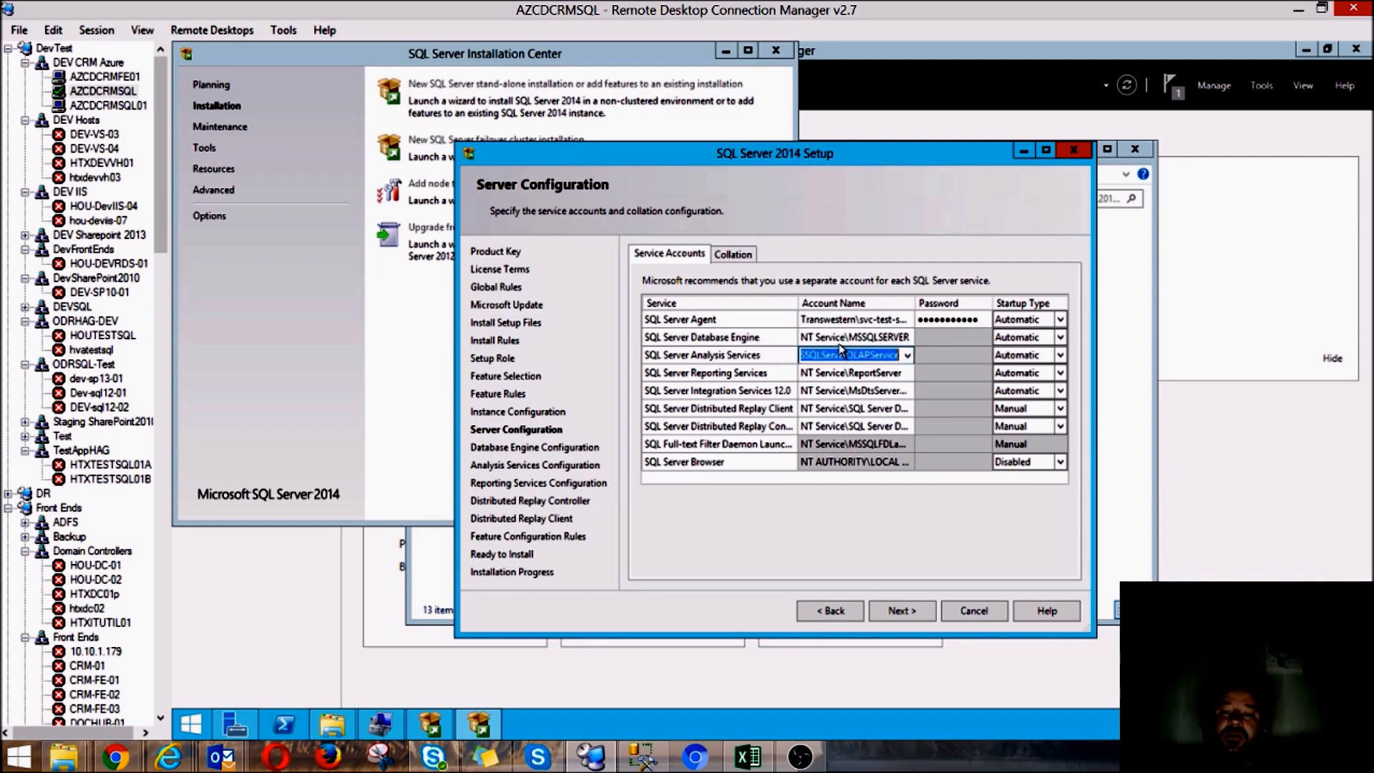
{"action": "left_click", "coordinate": [840, 342]}
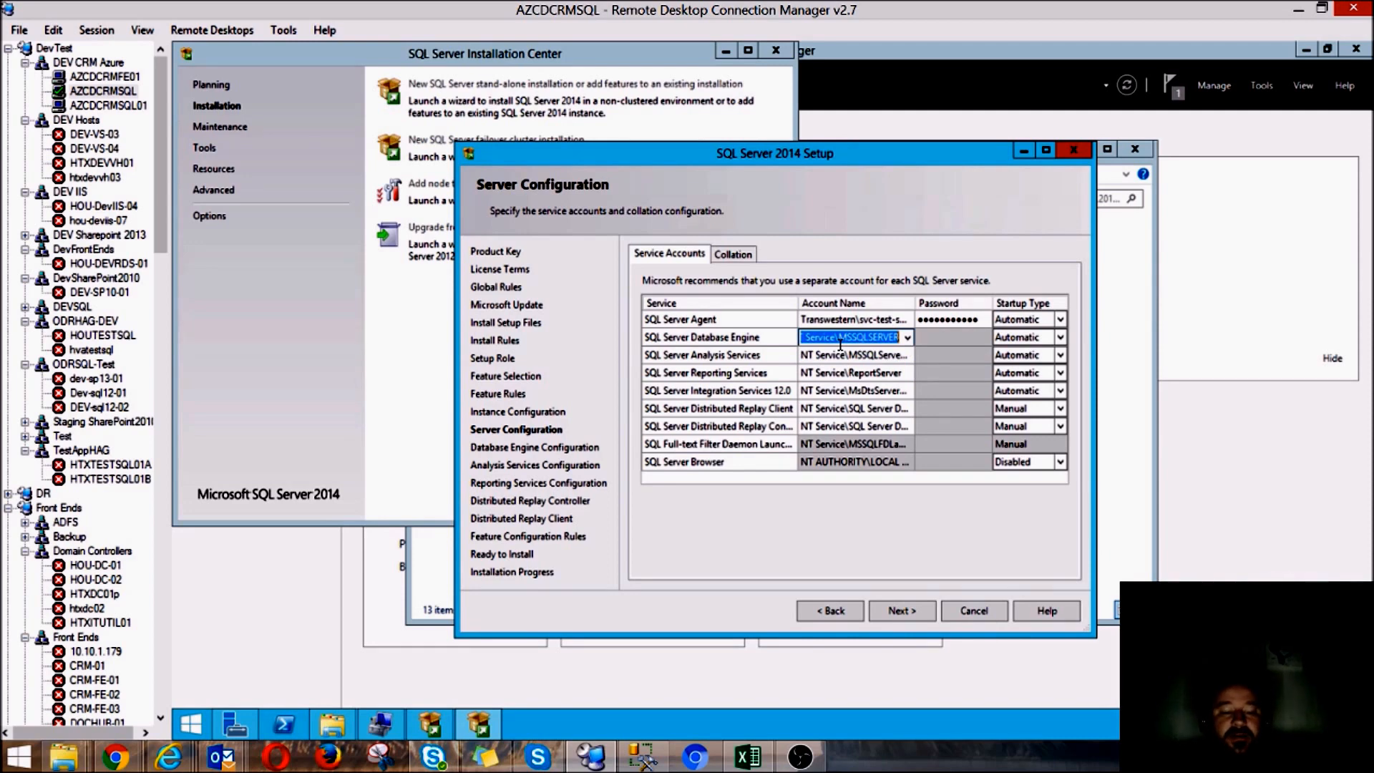
{"action": "type", "text": "Transwestern\\"}
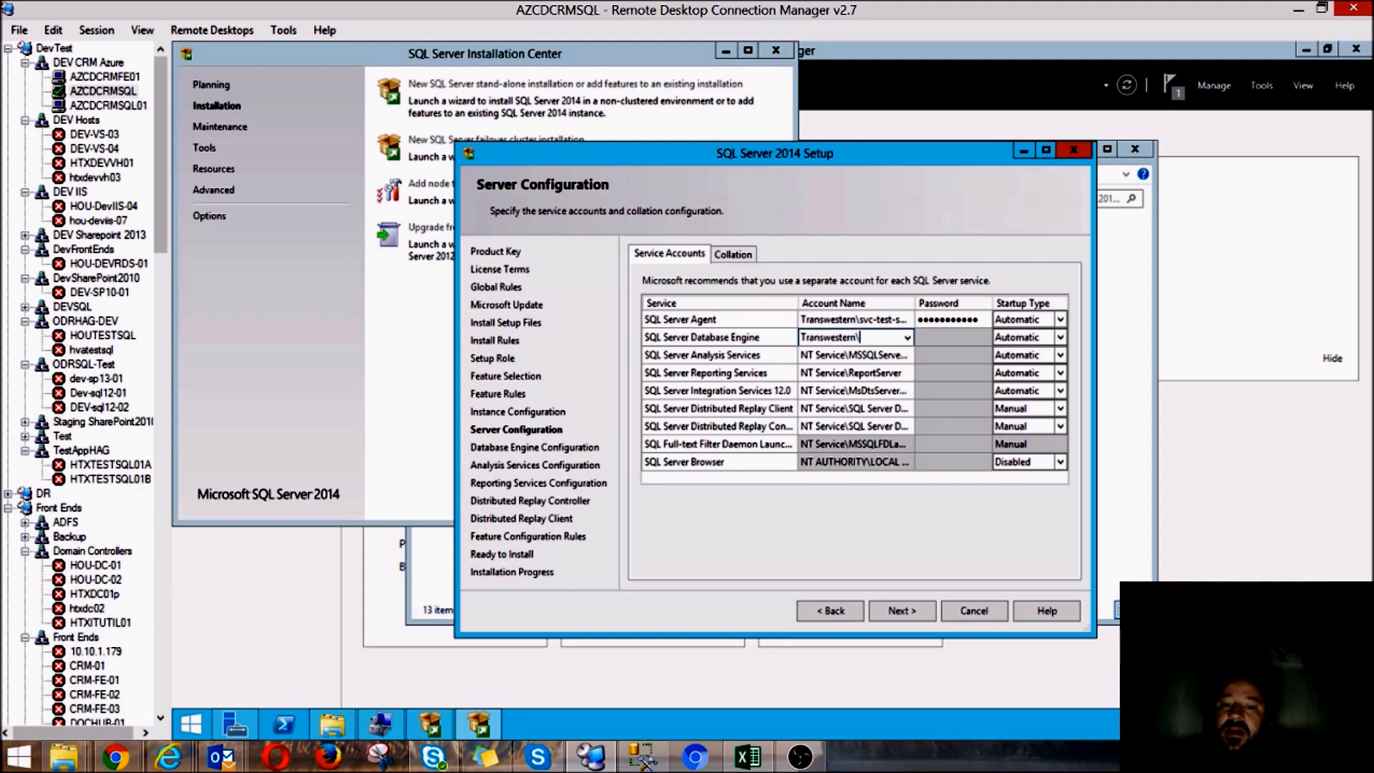
{"action": "type", "text": "svc-"}
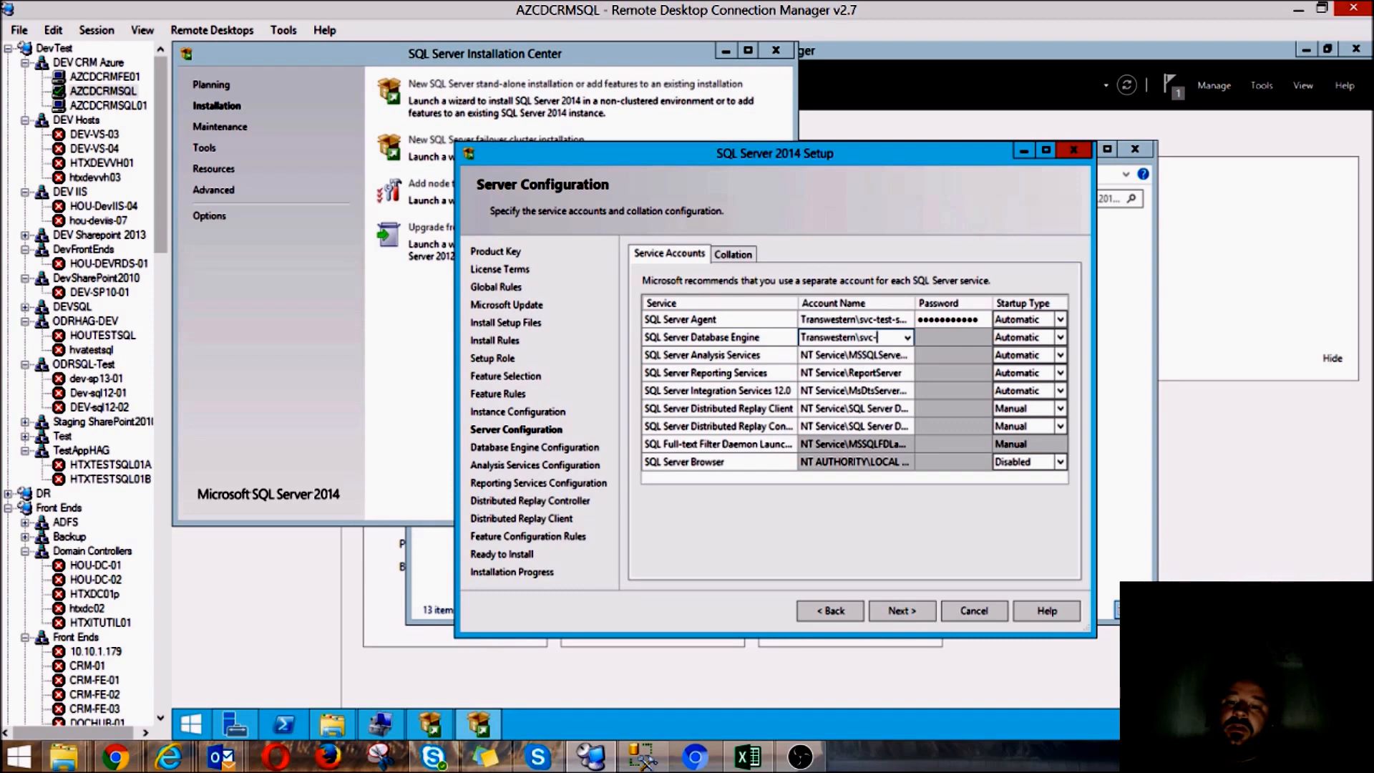
{"action": "type", "text": "test-"}
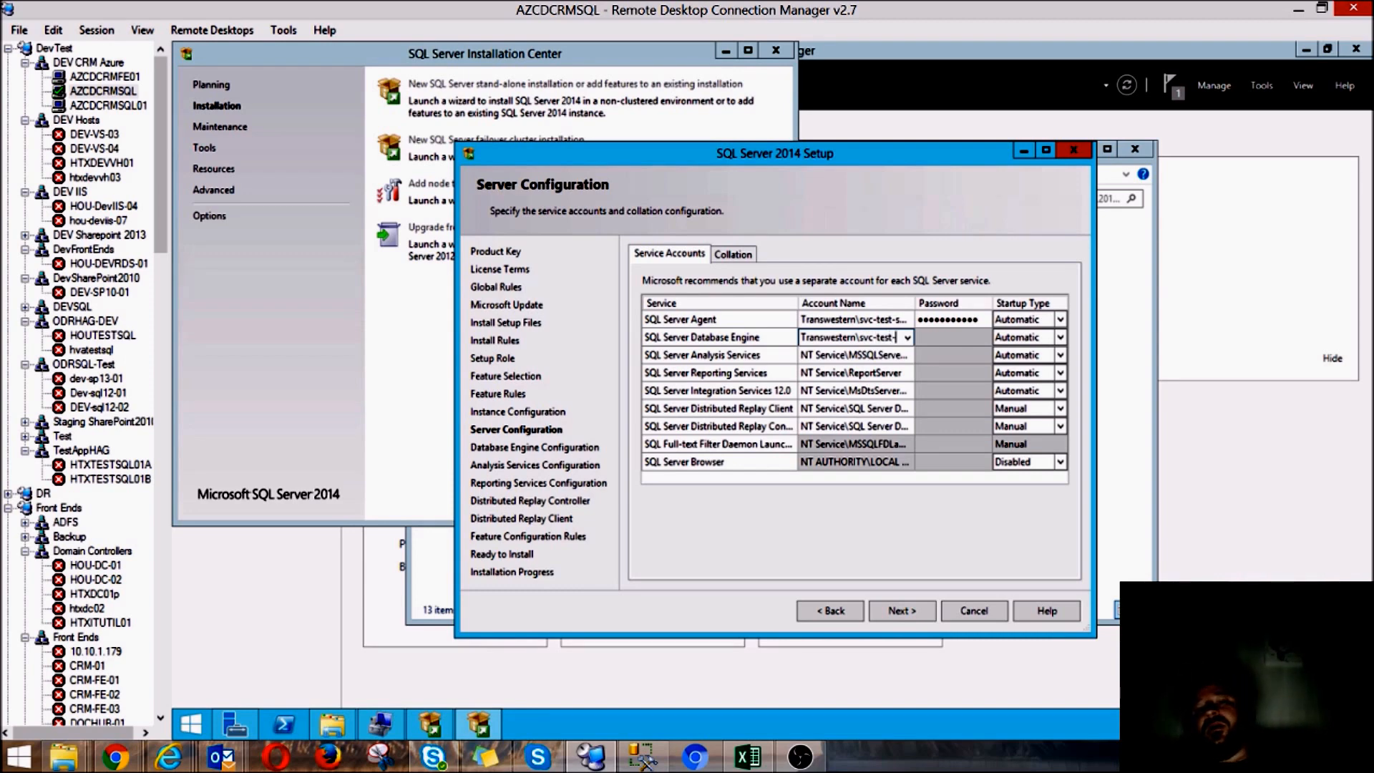
{"action": "type", "text": "sql"}
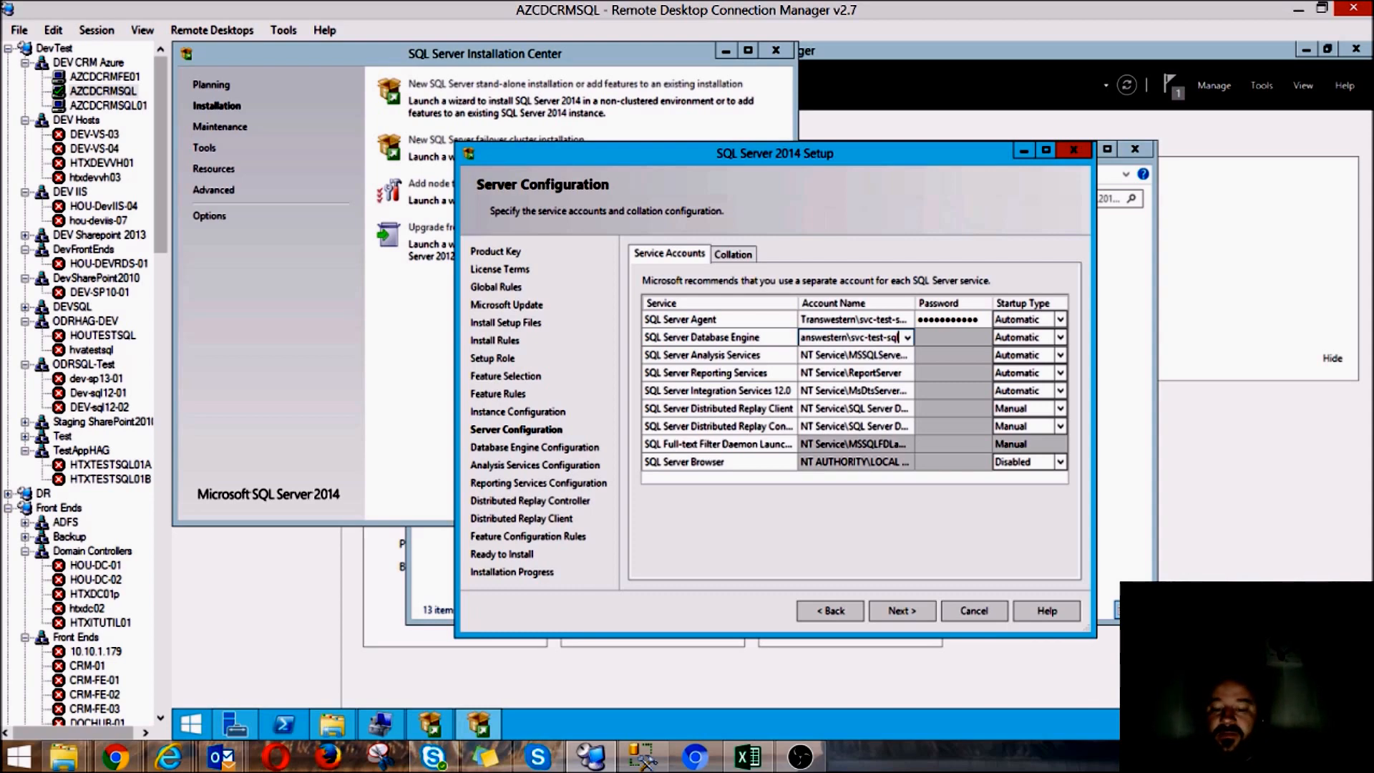
{"action": "type", "text": "-eng"}
{"action": "key", "text": "Tab"}
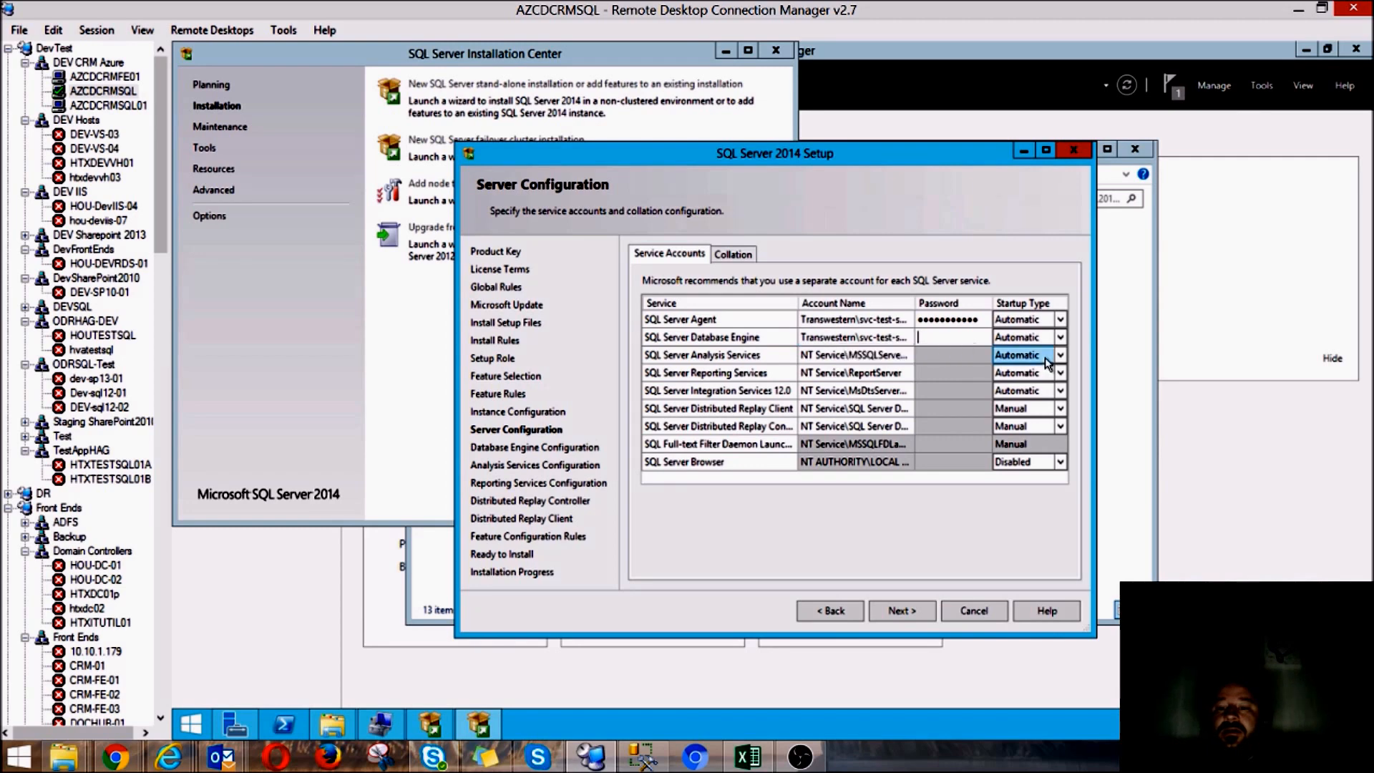
{"action": "left_click", "coordinate": [1023, 338]}
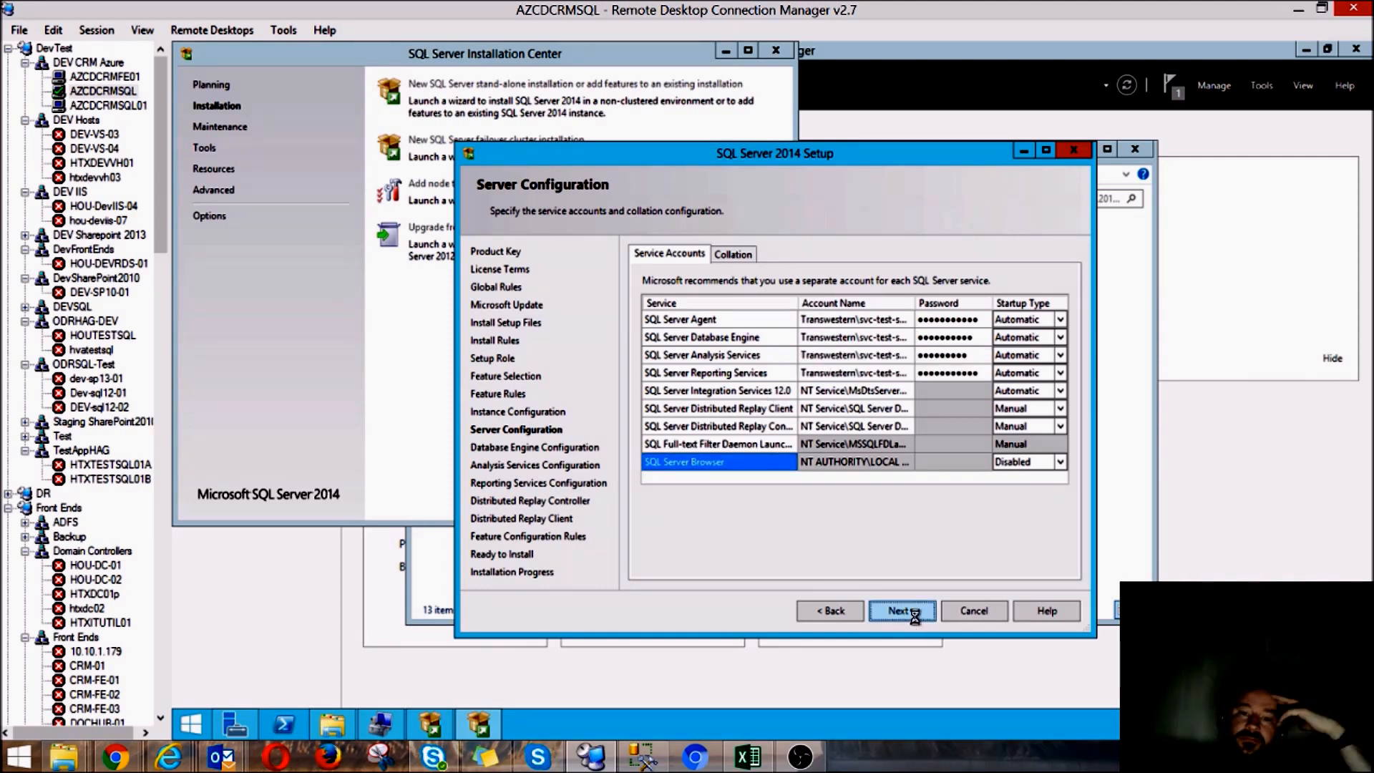
Check the collation settings for the Database Engine and Analysis Services and proceed to the Database Engine Configuration page
{"action": "left_click", "coordinate": [902, 610]}
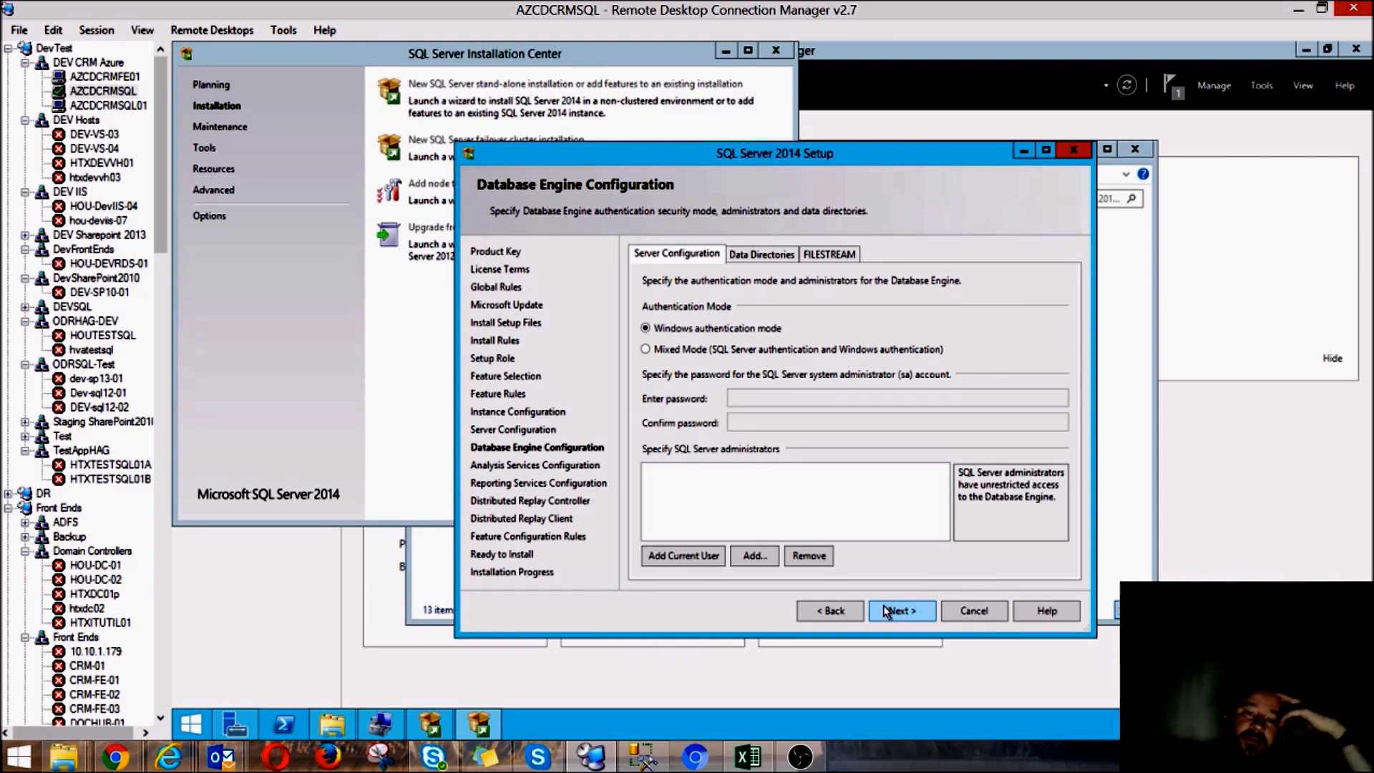
{"action": "left_click", "coordinate": [834, 610]}
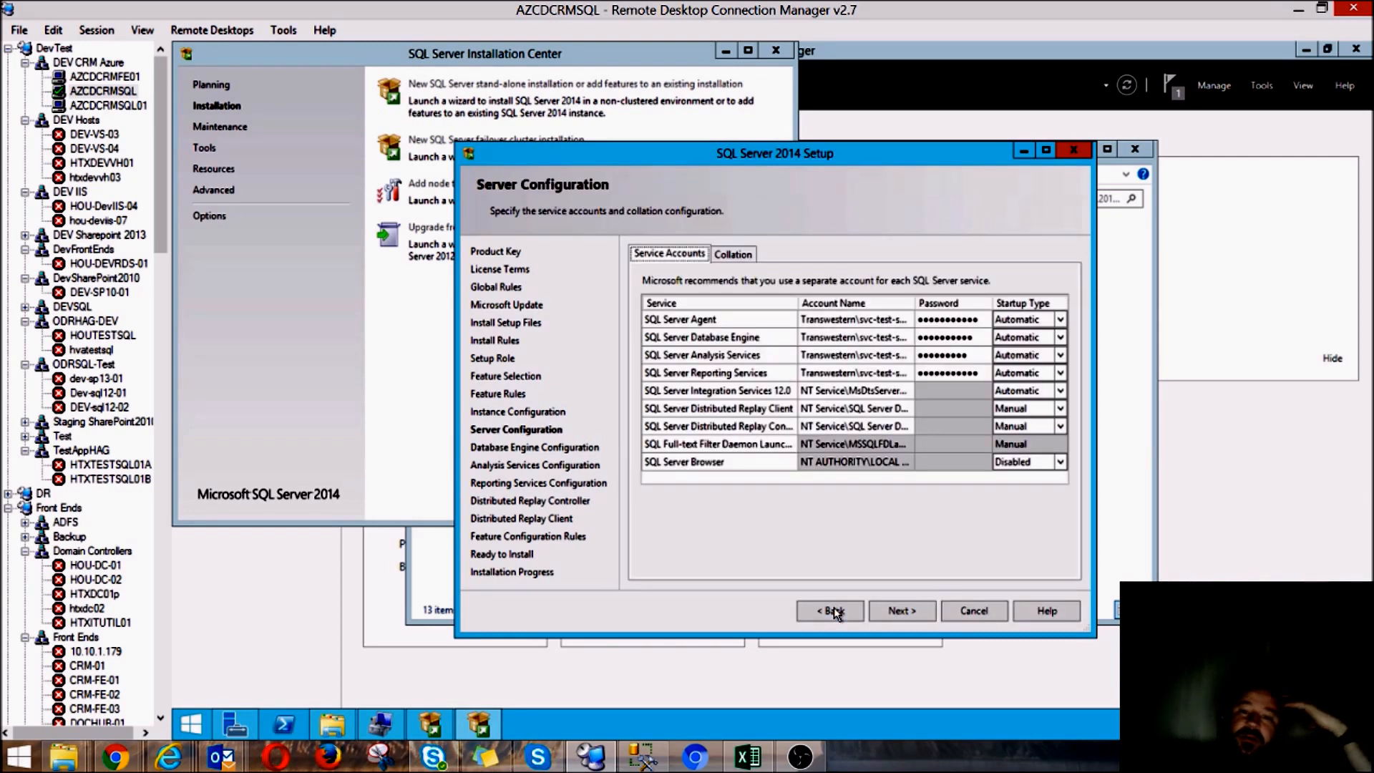
{"action": "left_click", "coordinate": [724, 255]}
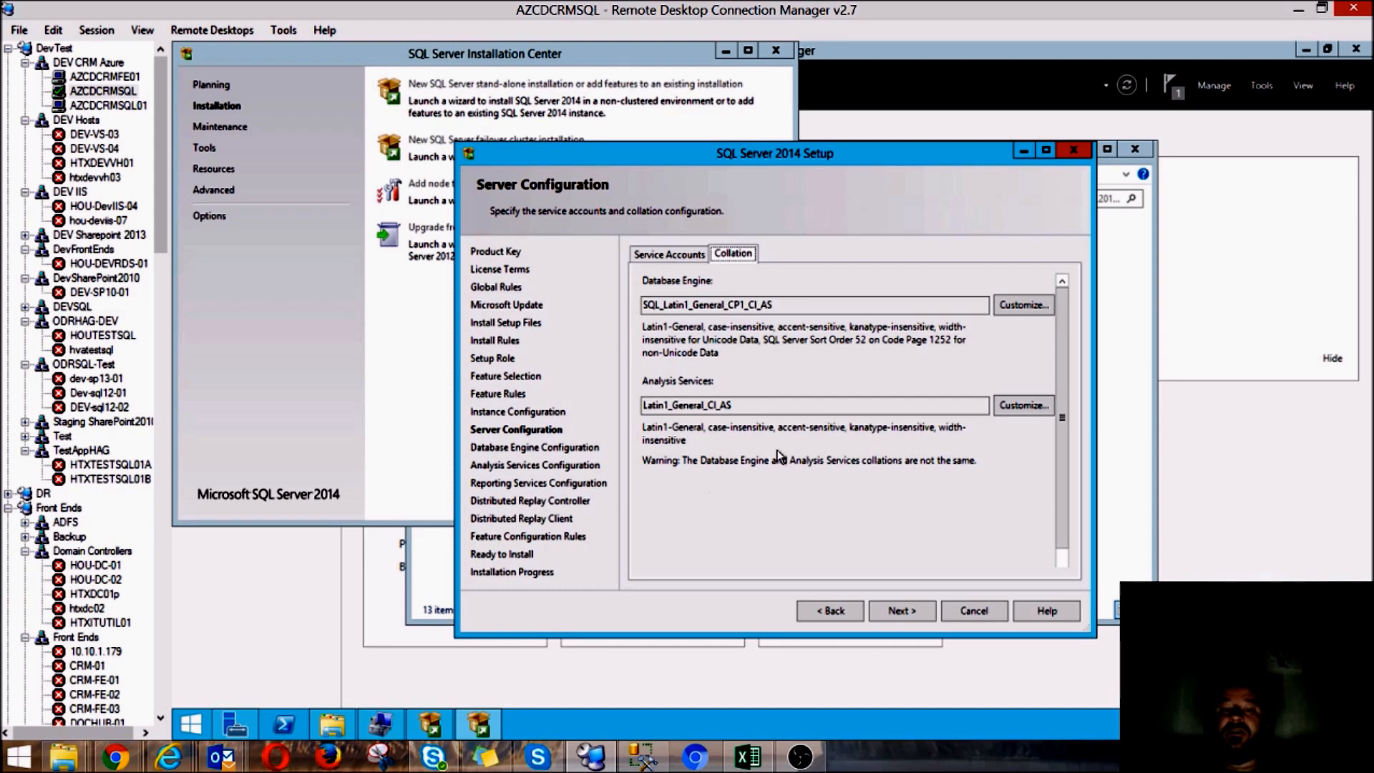
{"action": "left_click", "coordinate": [655, 256]}
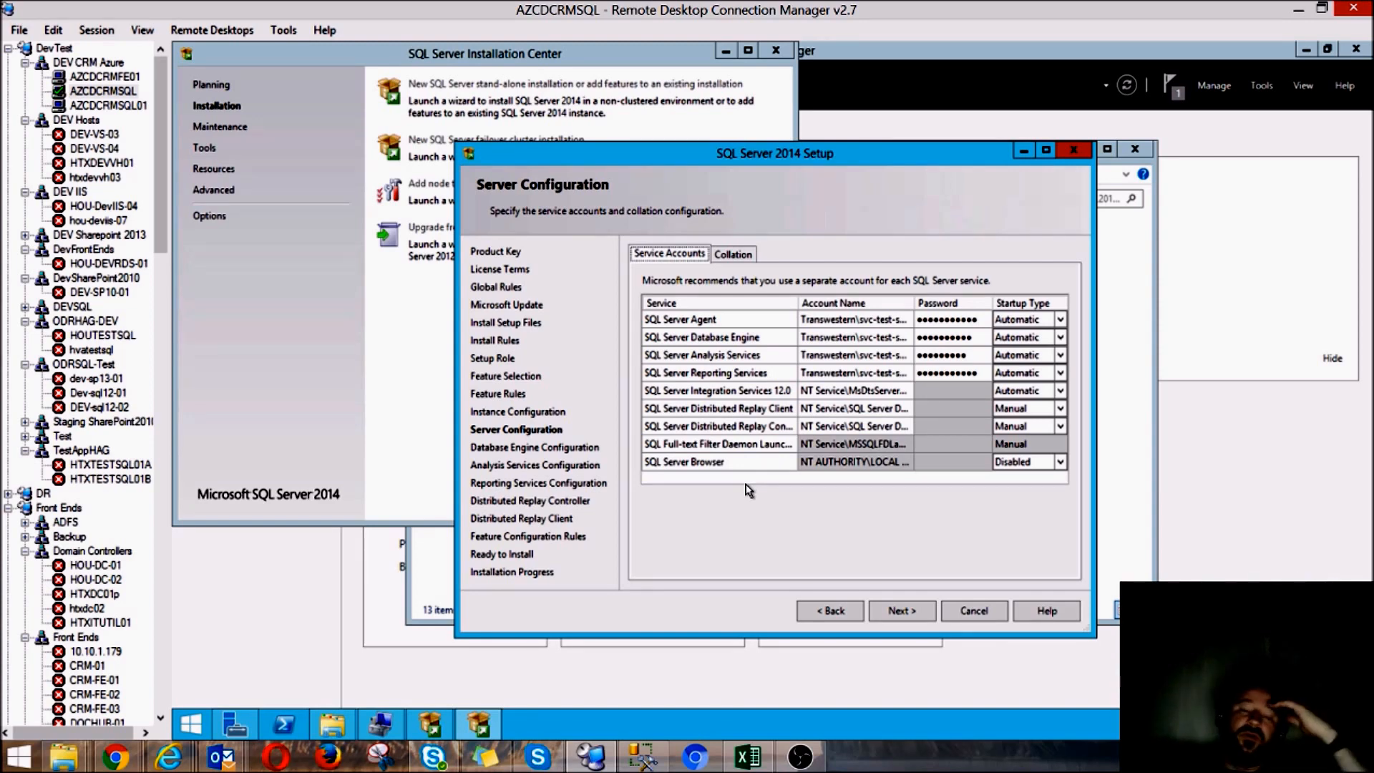
{"action": "left_click", "coordinate": [900, 611]}
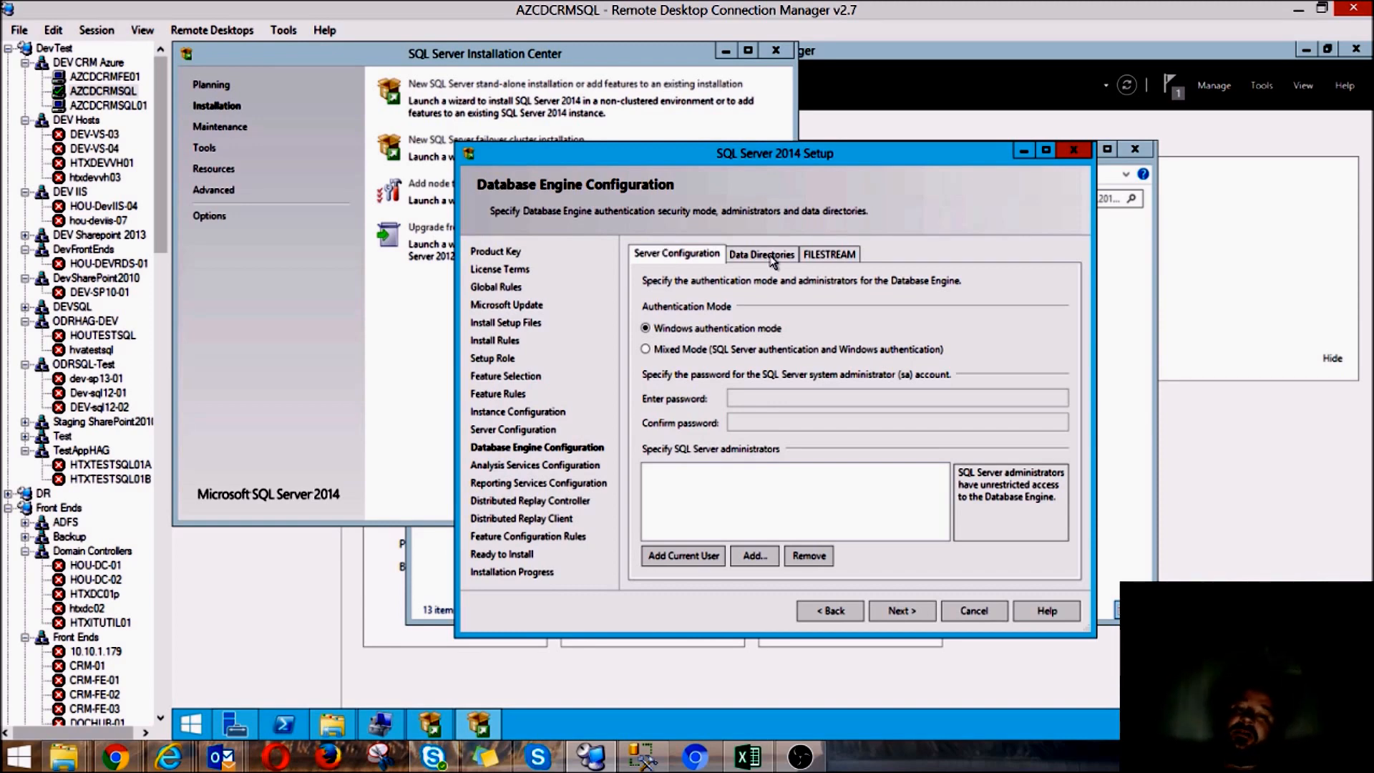
Switch the Database Engine to Mixed Mode authentication and enter the password for the sa account
{"action": "left_click", "coordinate": [647, 350]}
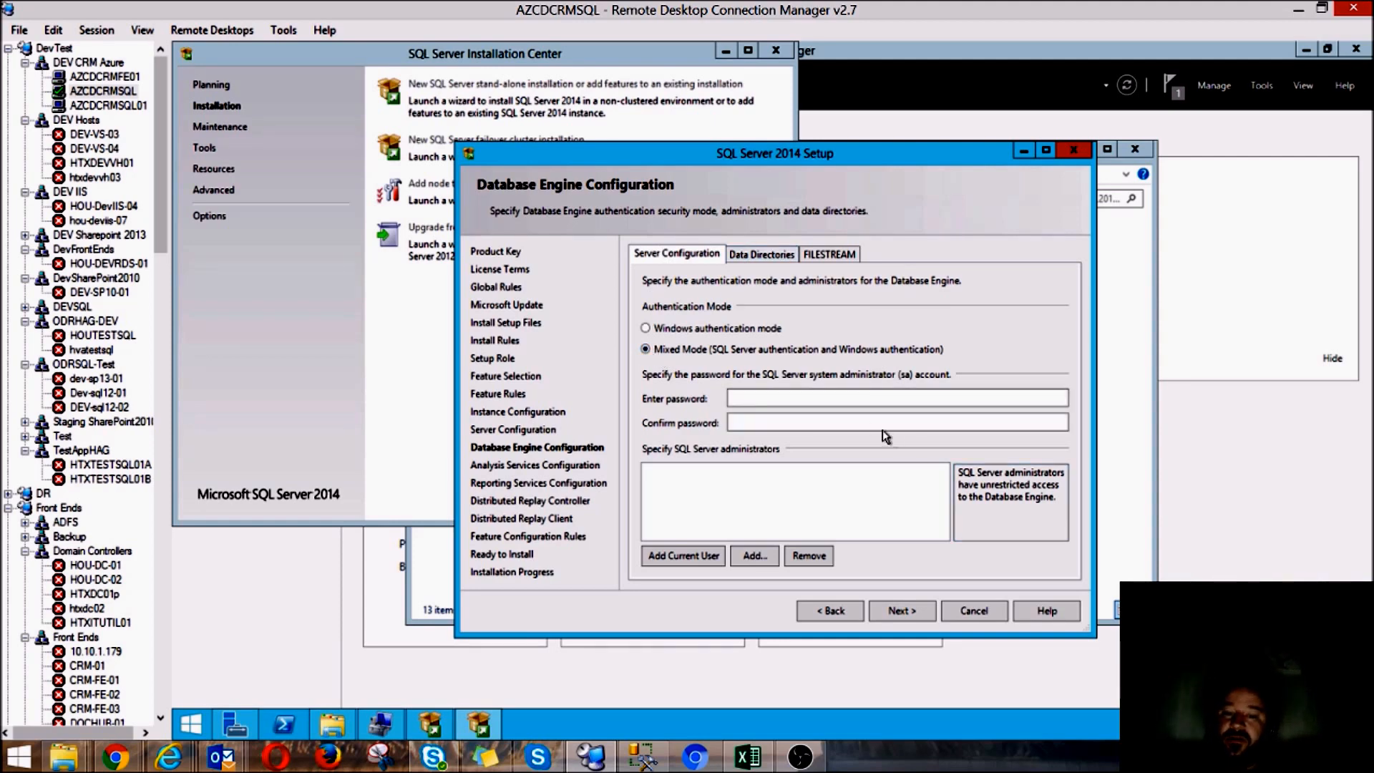
{"action": "left_click", "coordinate": [861, 401]}
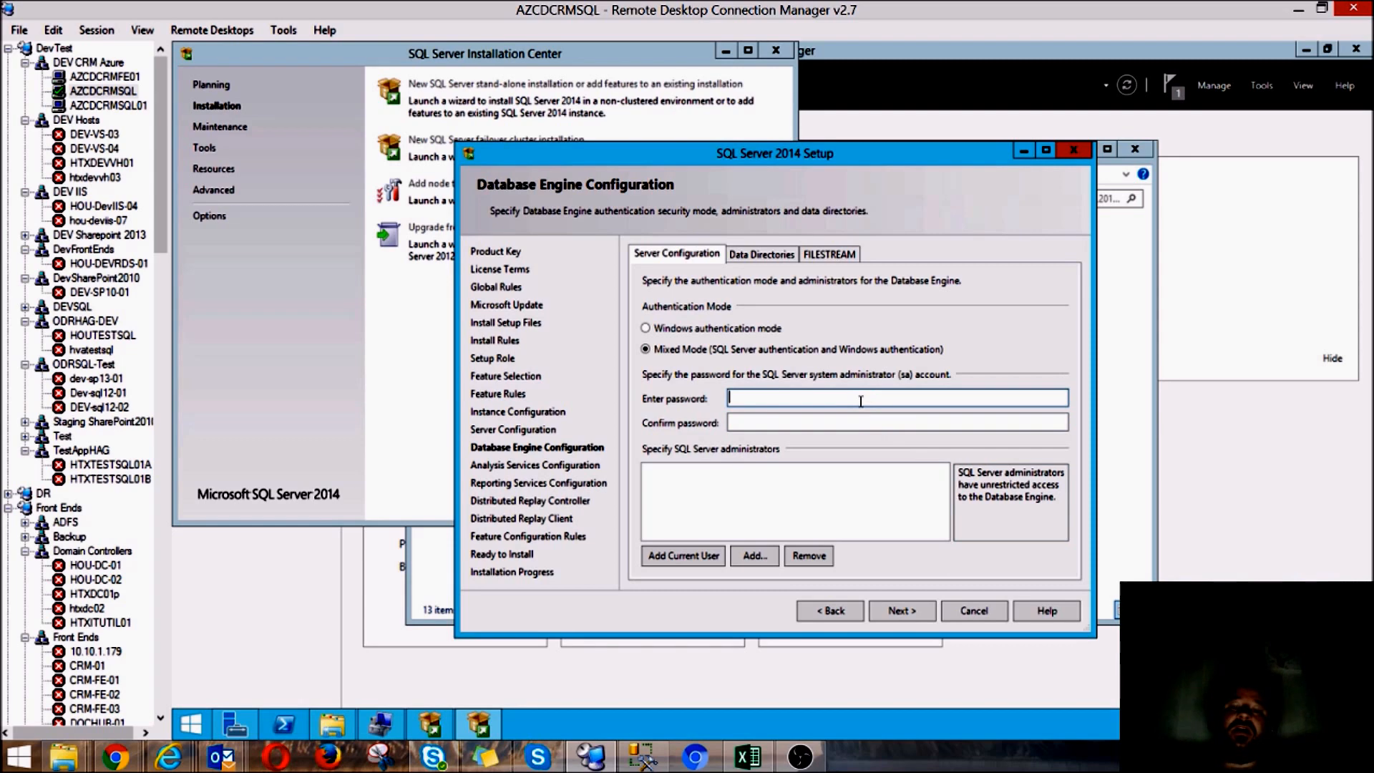
{"action": "type", "text": "****"}
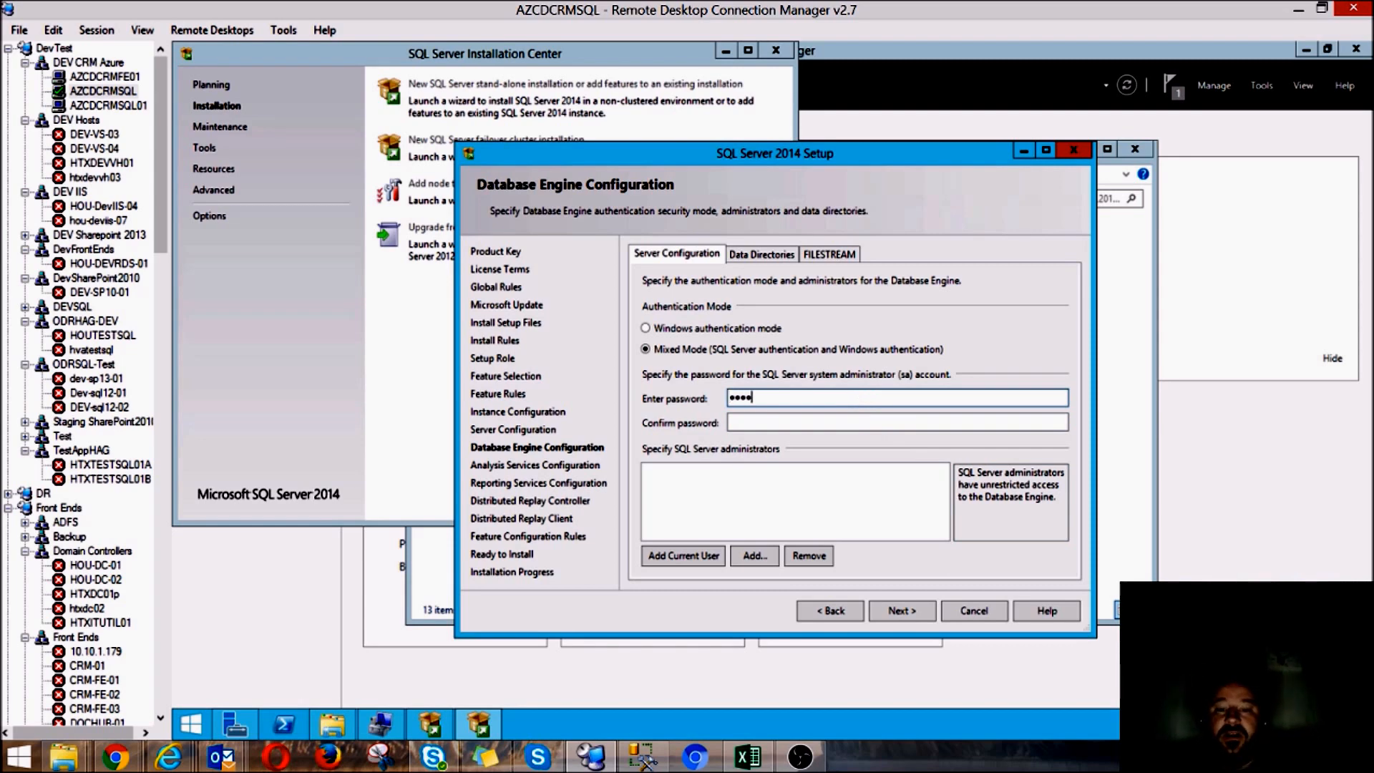
{"action": "type", "text": "****"}
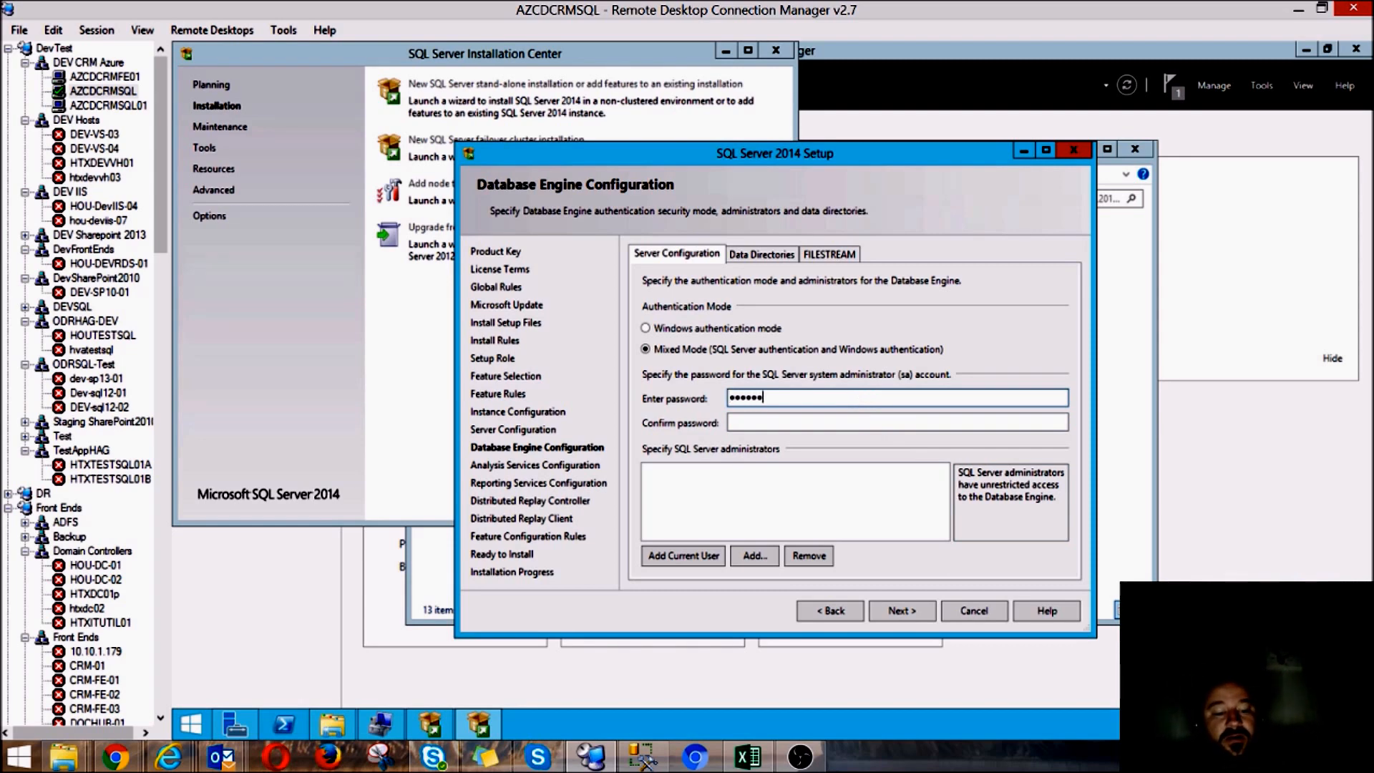
{"action": "type", "text": "*"}
Confirm the sa account's password and add the current user as a SQL Server administrator
{"action": "key", "text": "Tab"}
{"action": "type", "text": "***"}
{"action": "key", "text": "BackSpace"}
{"action": "key", "text": "BackSpace"}
{"action": "key", "text": "BackSpace"}
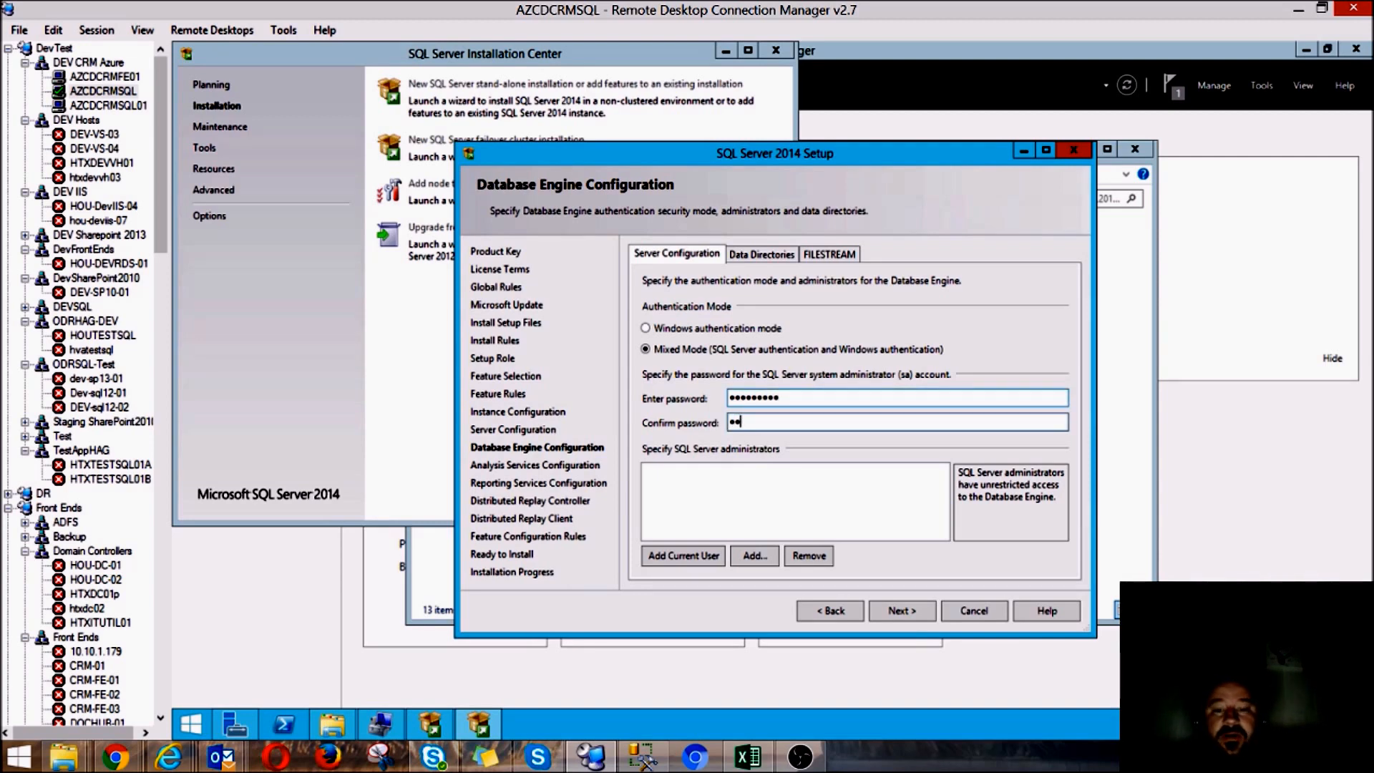
{"action": "type", "text": "******"}
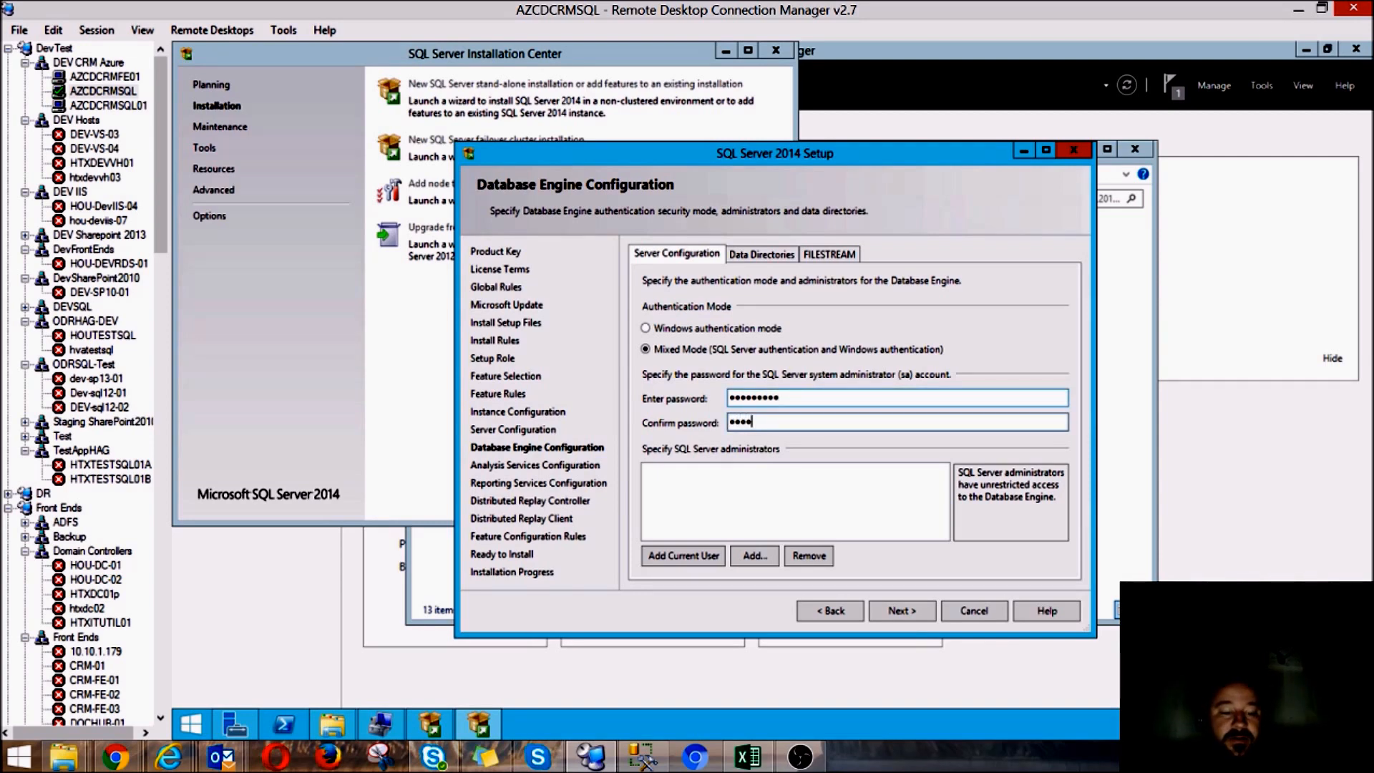
{"action": "type", "text": "***"}
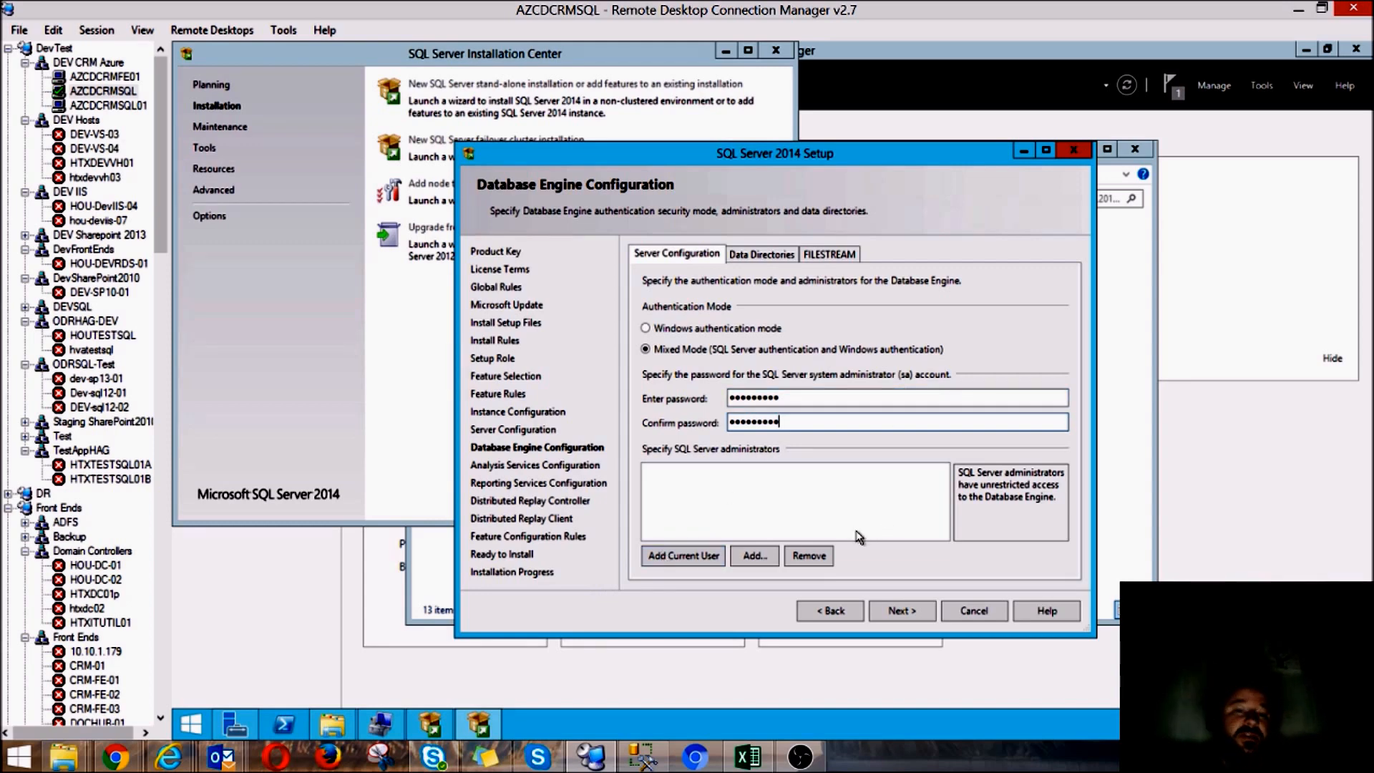
{"action": "left_click", "coordinate": [705, 562]}
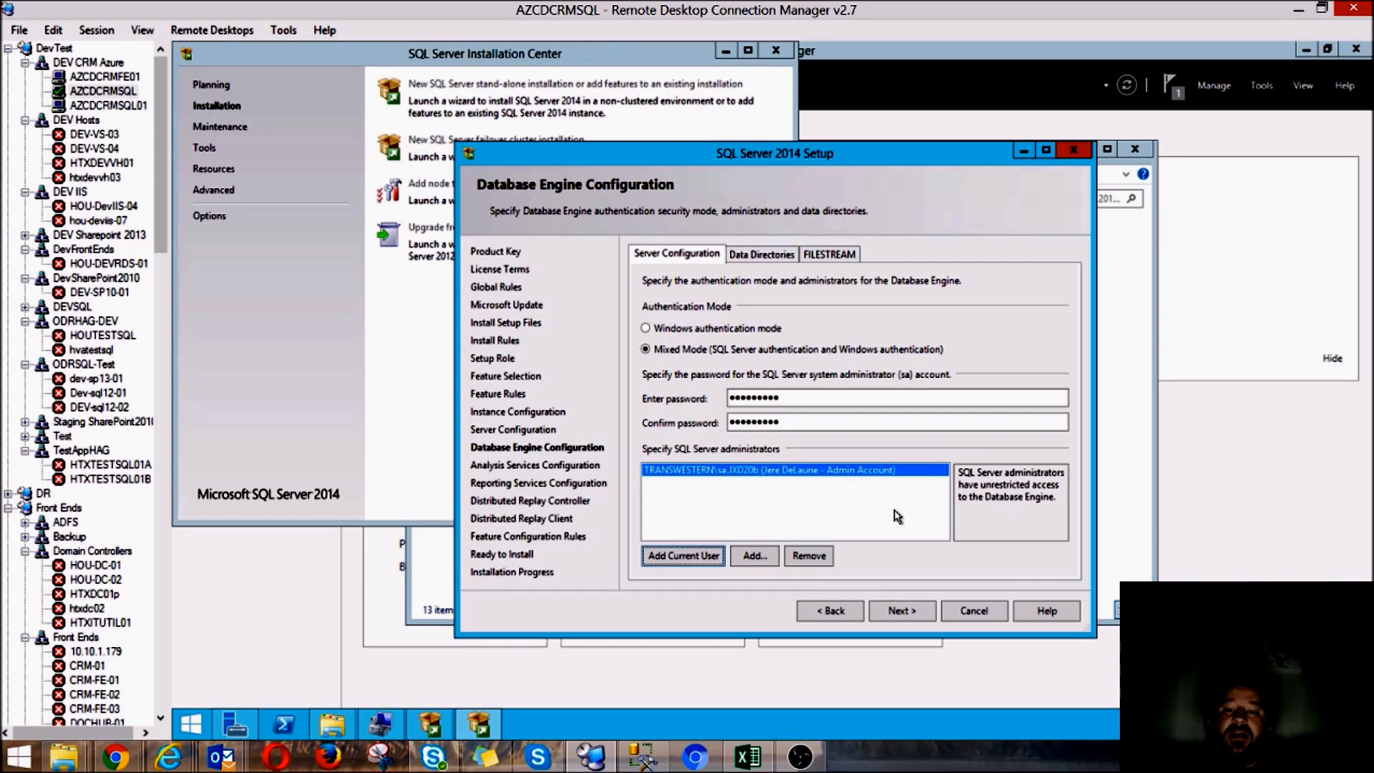
Set the Database Engine's data root directory to the Data folder on the SQL DATA (D:) drive
{"action": "left_click", "coordinate": [759, 256]}
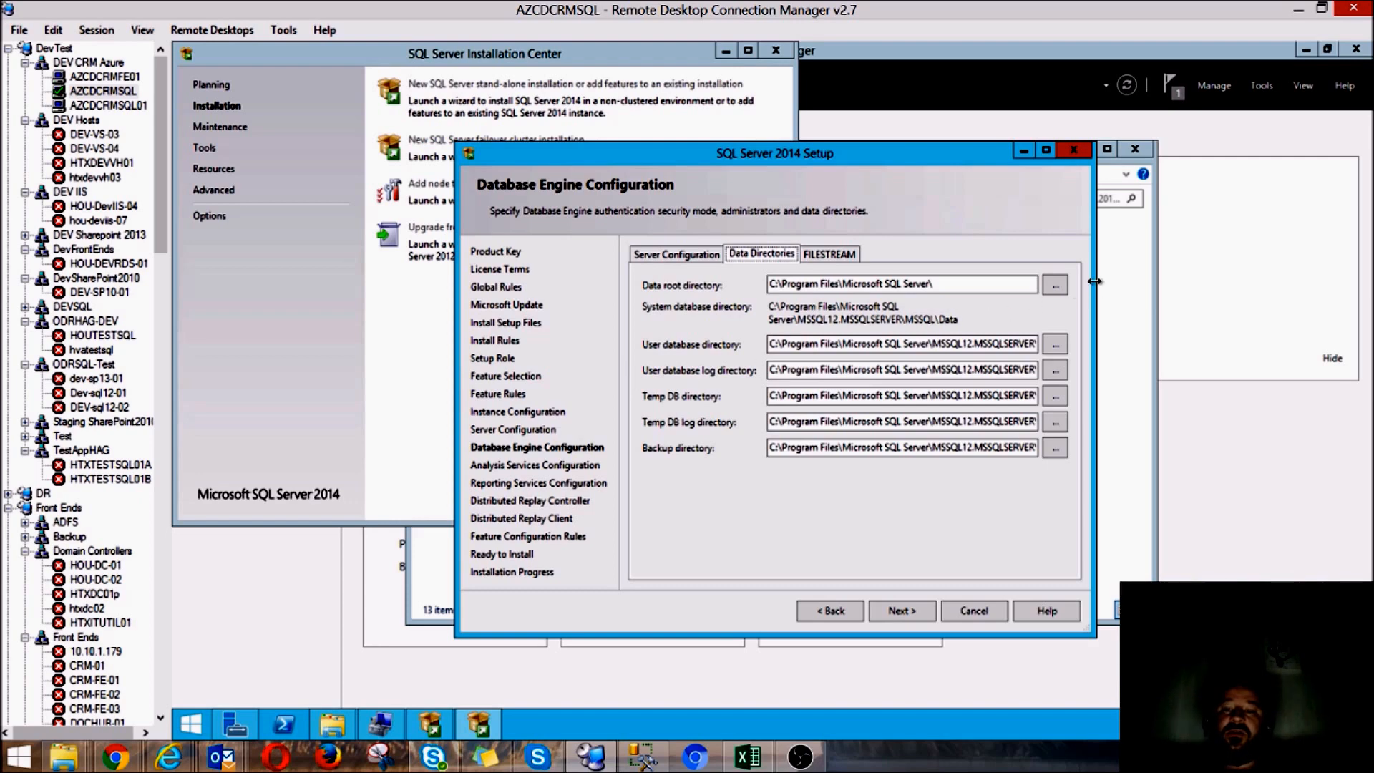
{"action": "left_click", "coordinate": [1053, 288]}
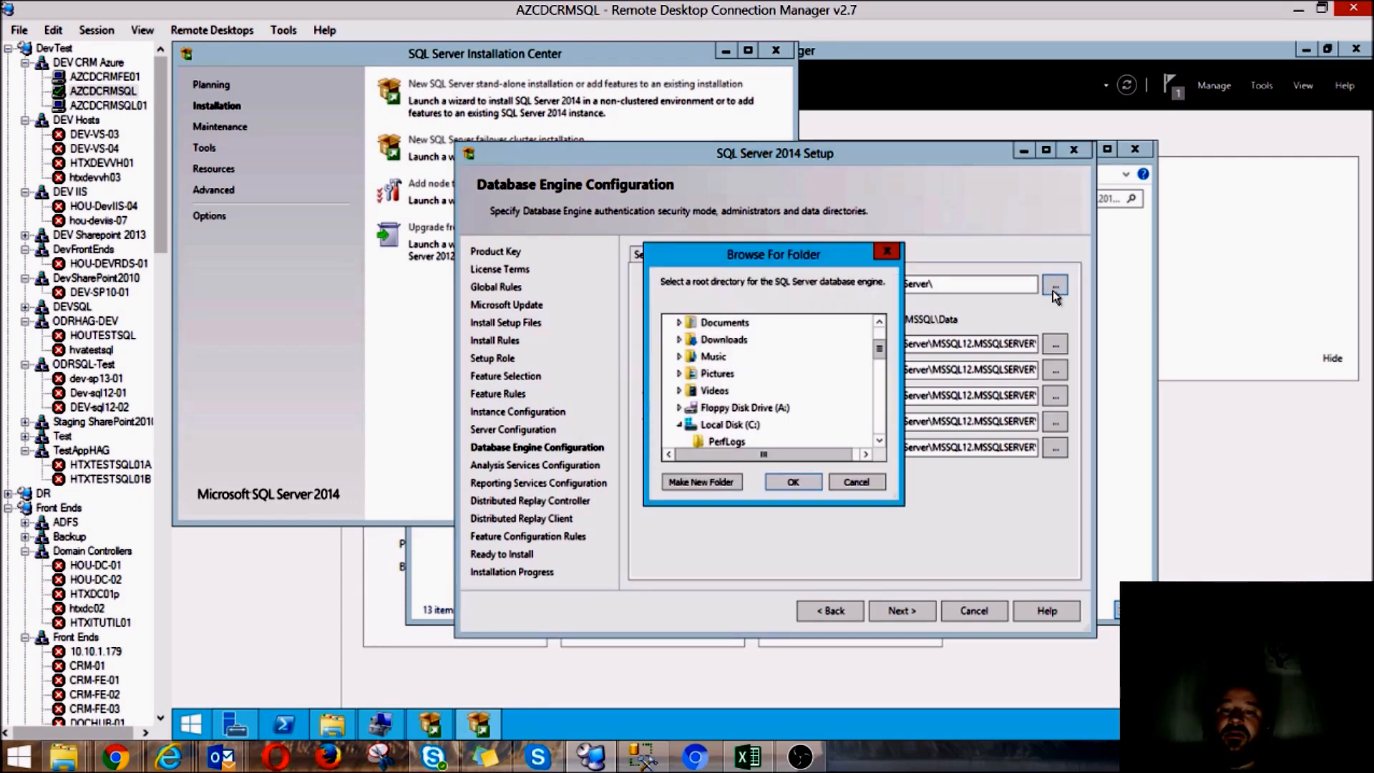
{"action": "left_click_drag", "start_coordinate": [878, 352], "coordinate": [893, 424]}
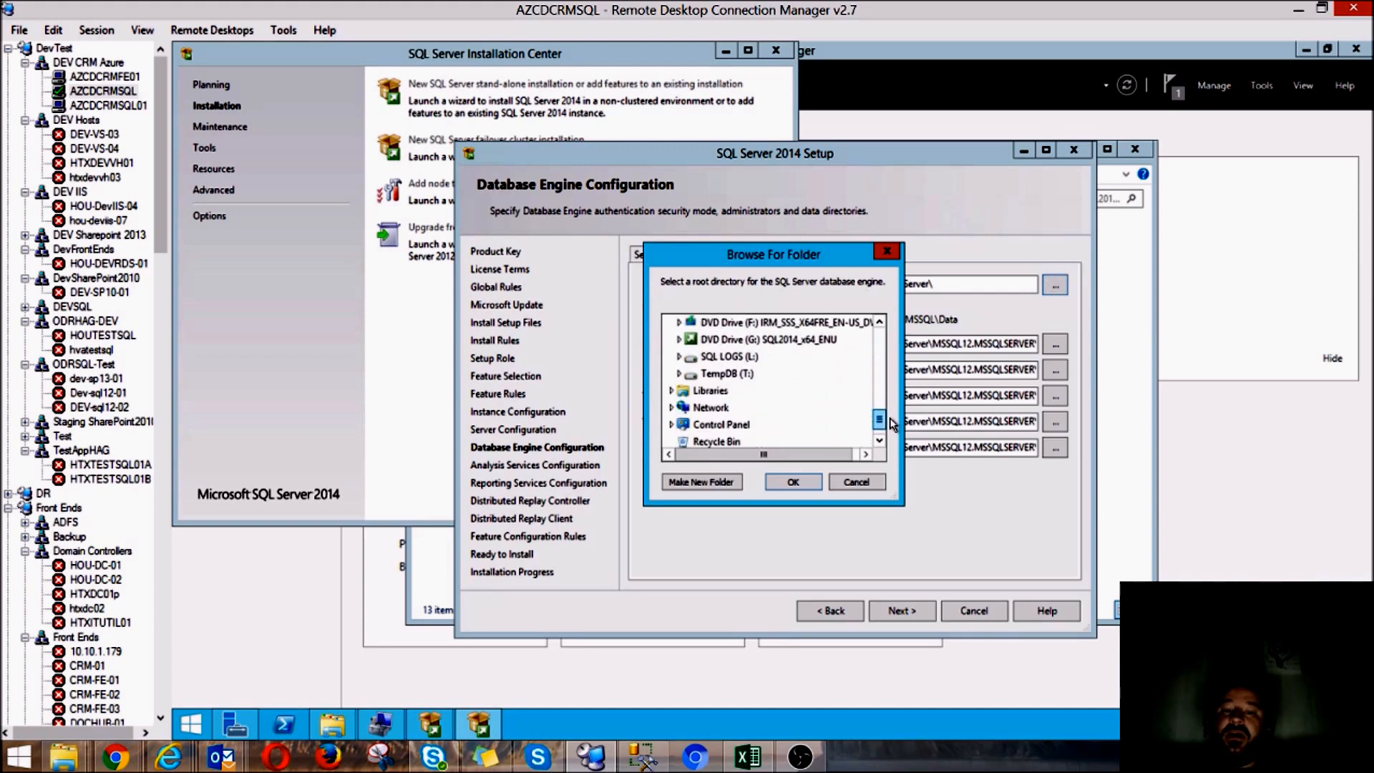
{"action": "left_click", "coordinate": [879, 321]}
{"action": "left_click", "coordinate": [879, 321]}
{"action": "left_click", "coordinate": [726, 339]}
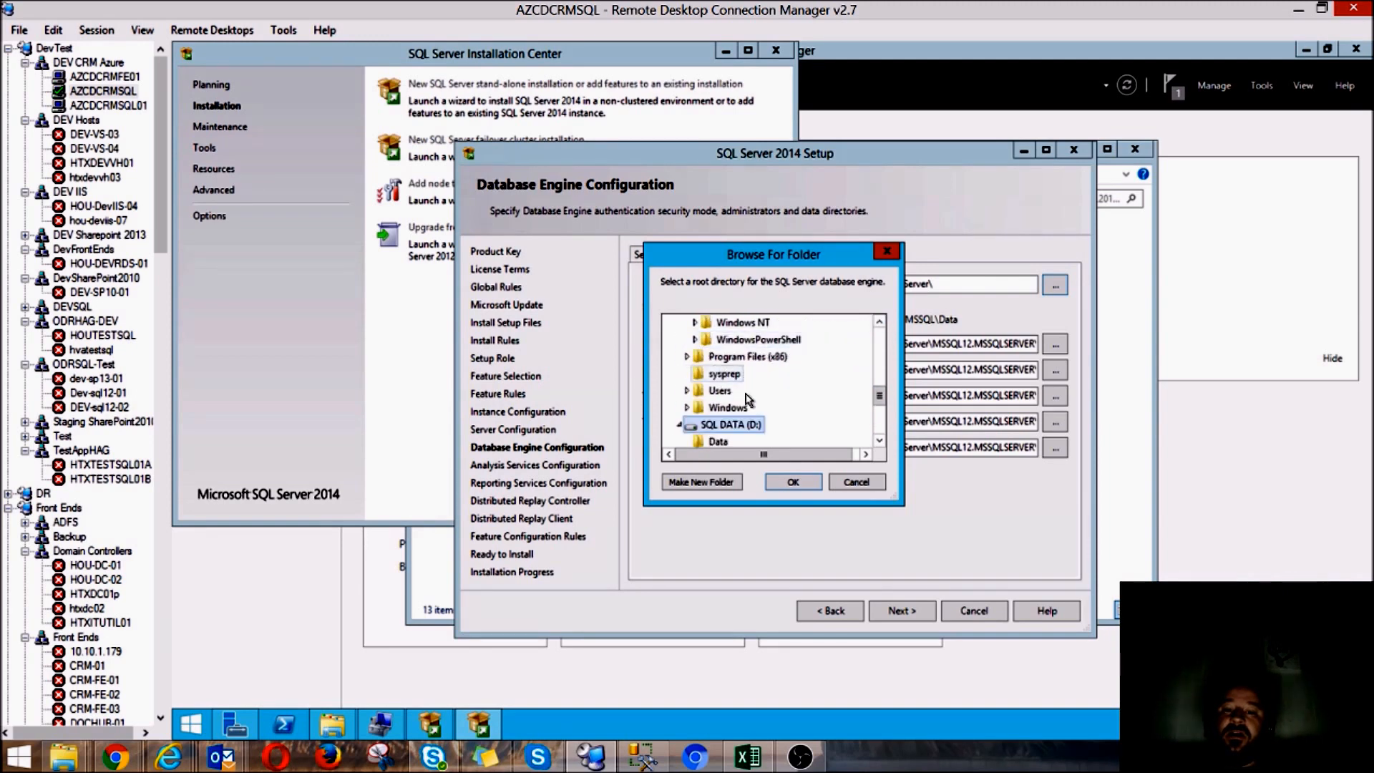
{"action": "left_click", "coordinate": [716, 441]}
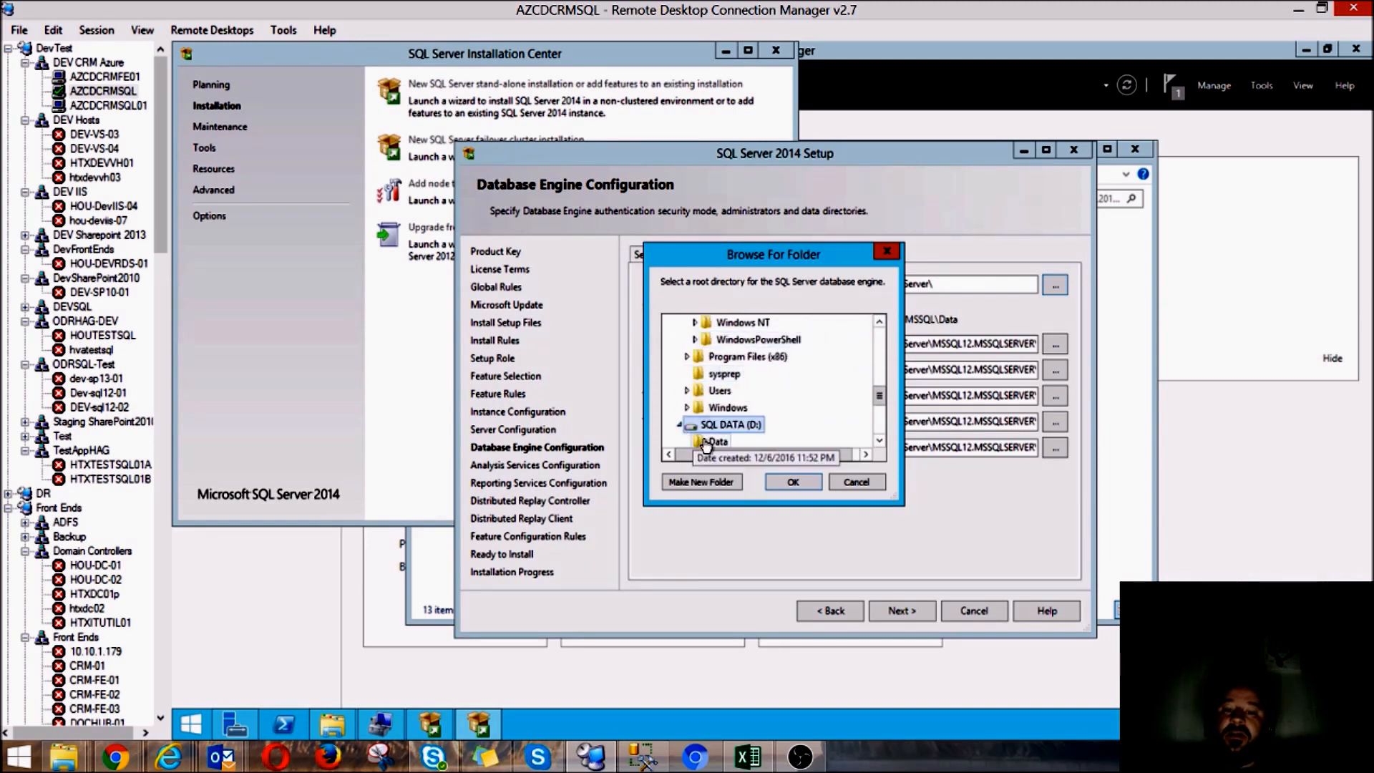
{"action": "left_click", "coordinate": [795, 483]}
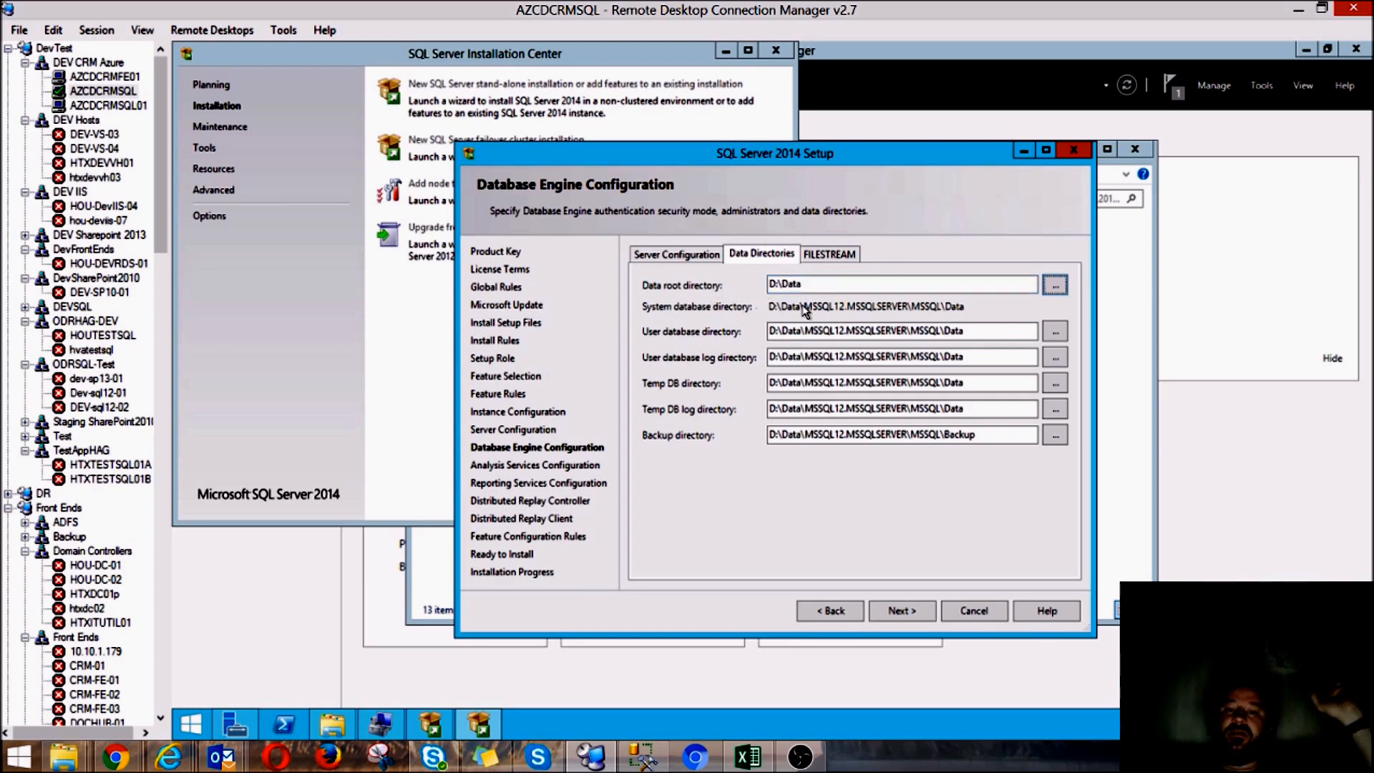
Set the user database directory to D:\Data
{"action": "left_click", "coordinate": [1058, 331]}
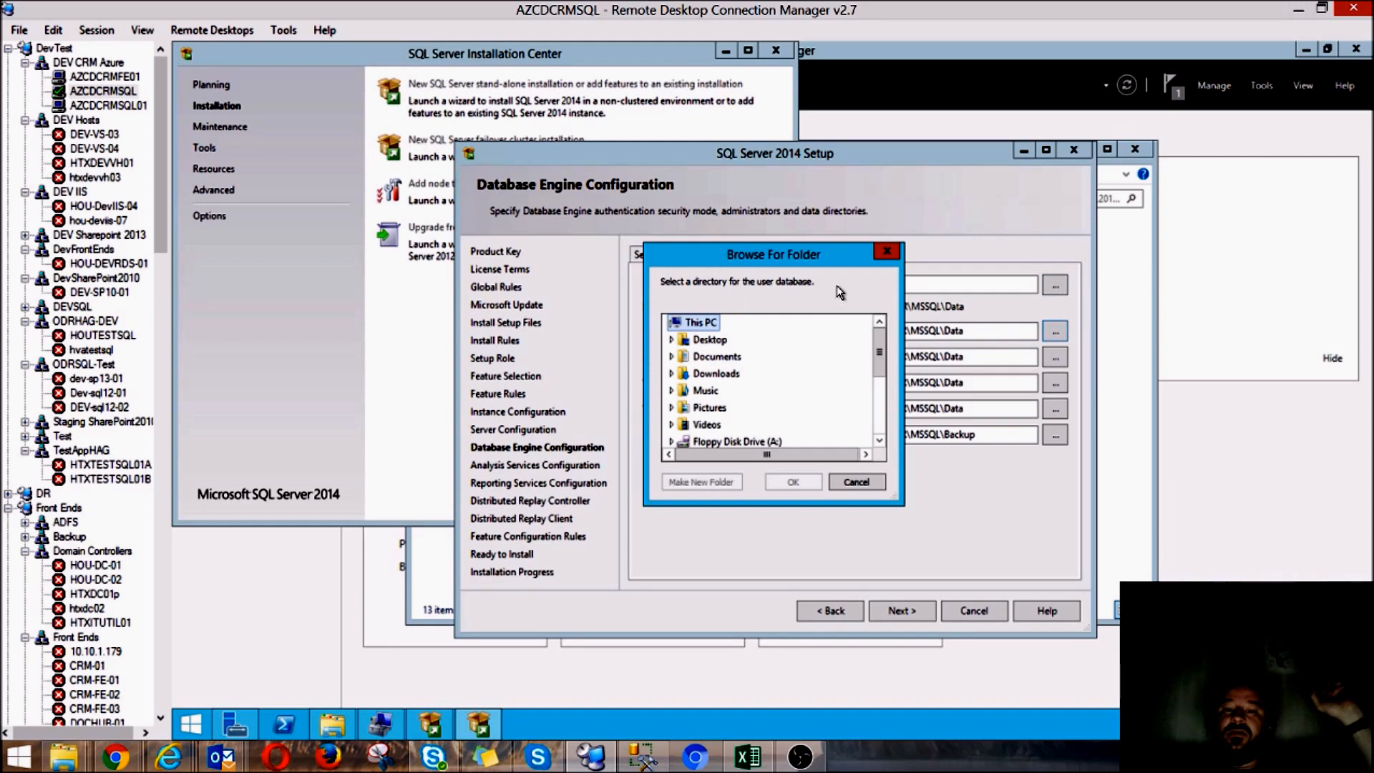
{"action": "left_click_drag", "start_coordinate": [828, 261], "coordinate": [1045, 302]}
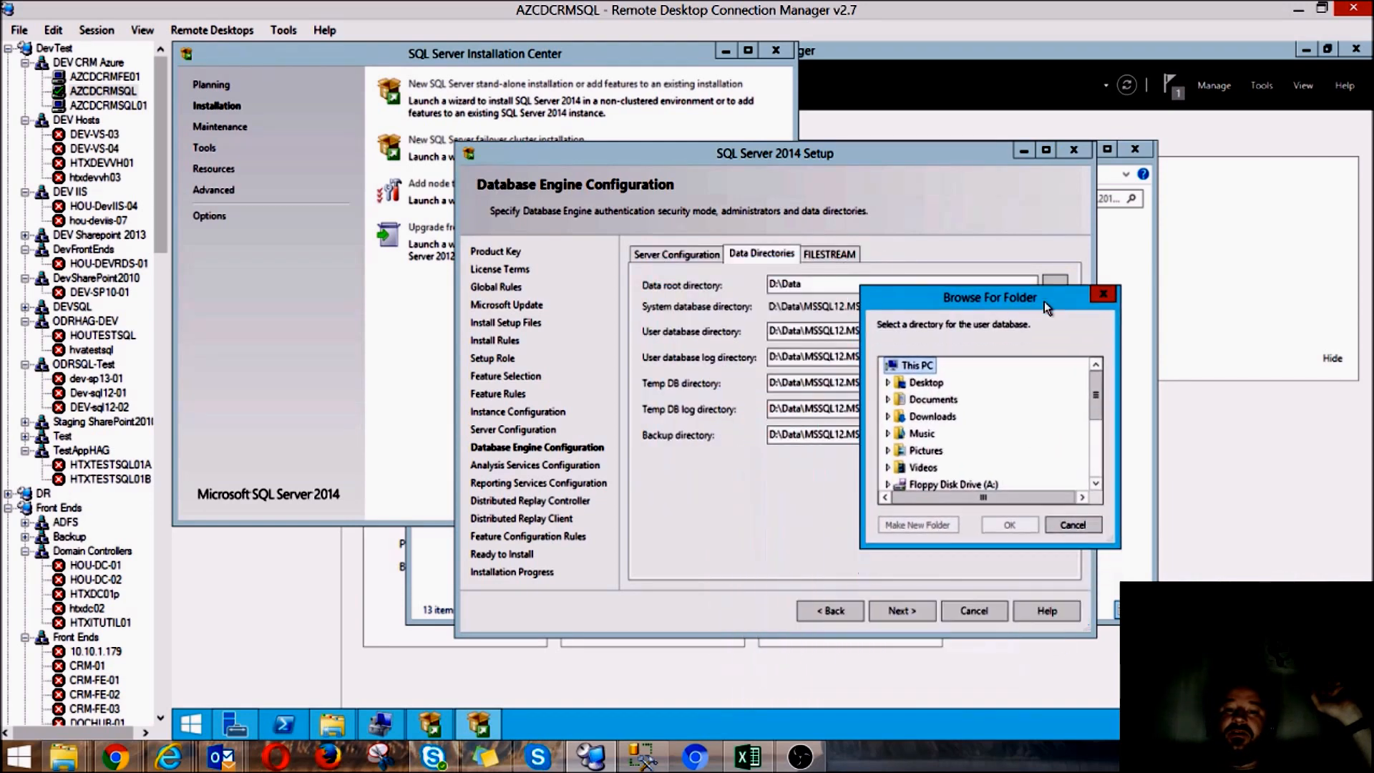
{"action": "left_click", "coordinate": [1079, 400]}
{"action": "scroll", "coordinate": [1094, 448], "scroll_direction": "down", "scroll_amount": 3}
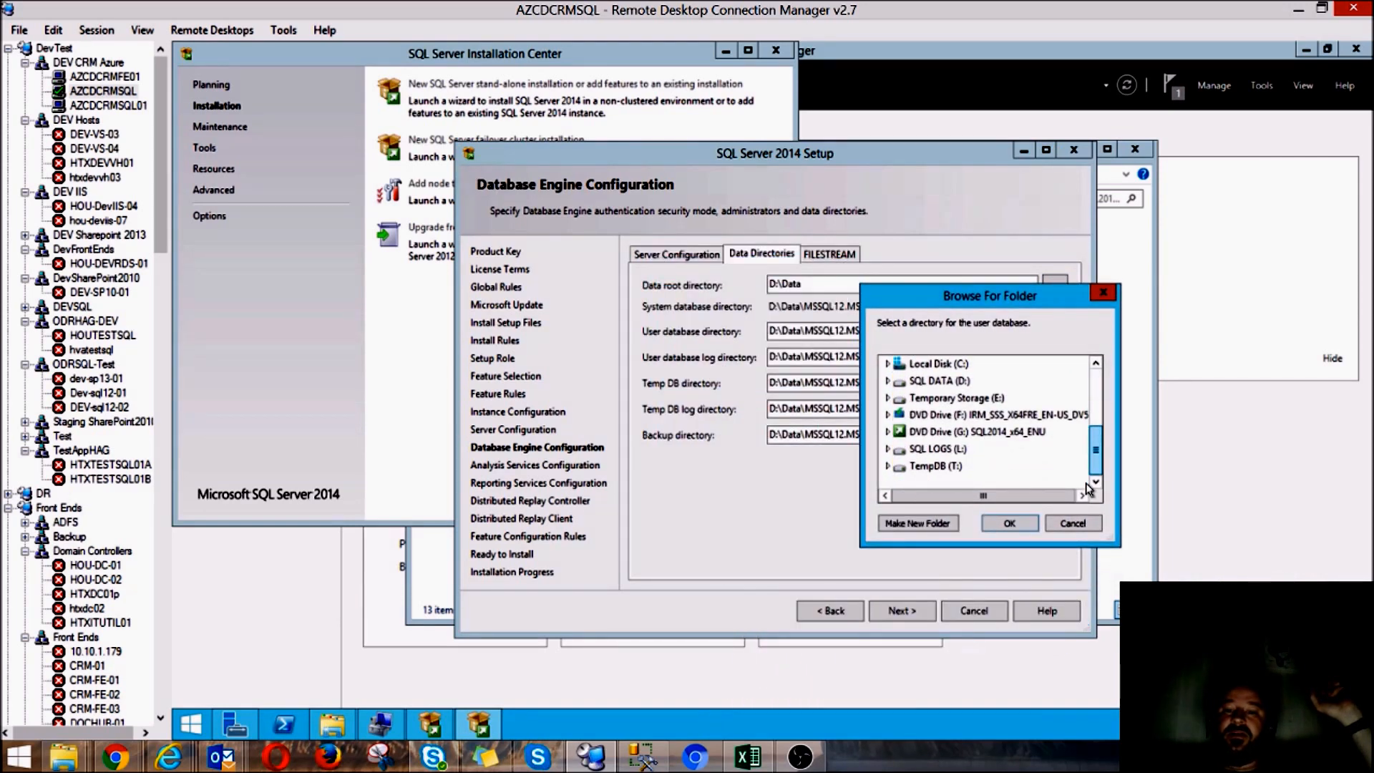
{"action": "left_click", "coordinate": [938, 382]}
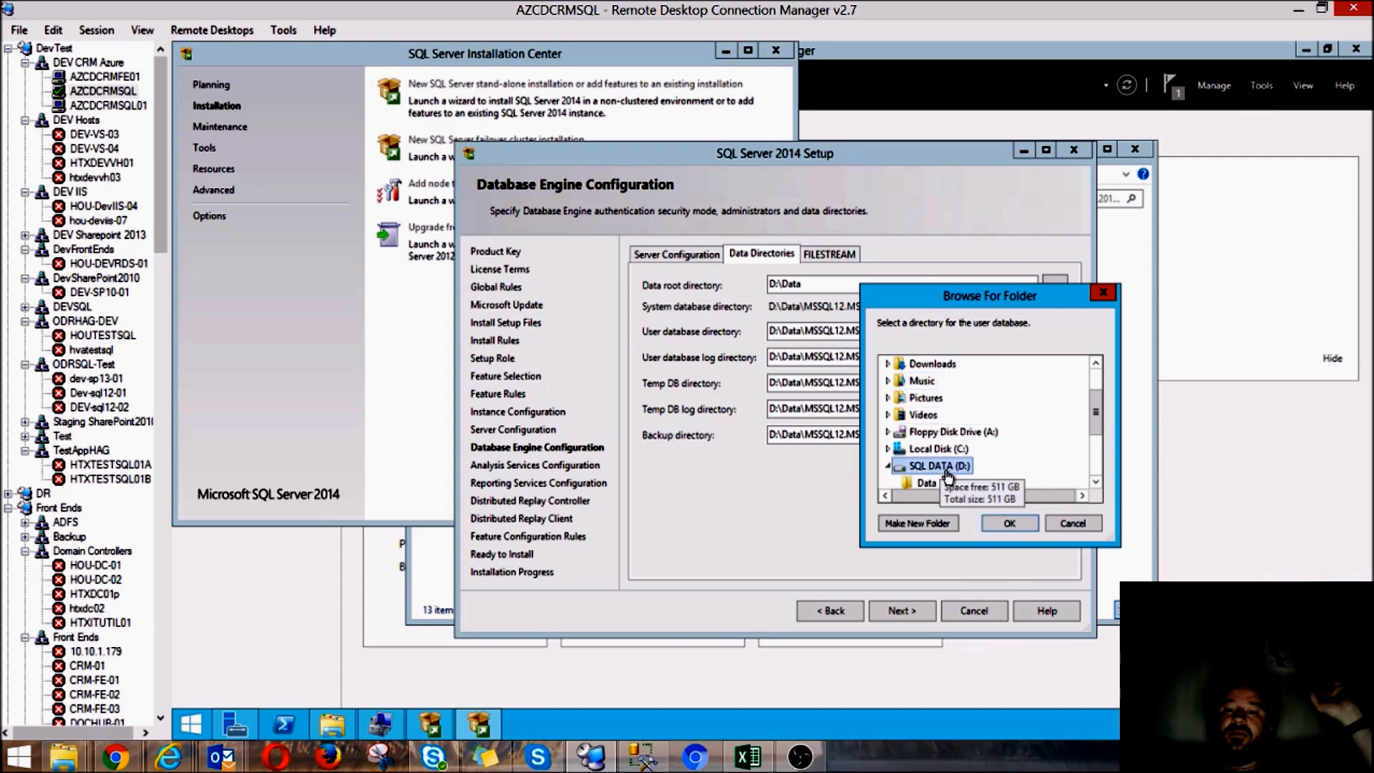
{"action": "left_click", "coordinate": [926, 483]}
{"action": "left_click", "coordinate": [1009, 522]}
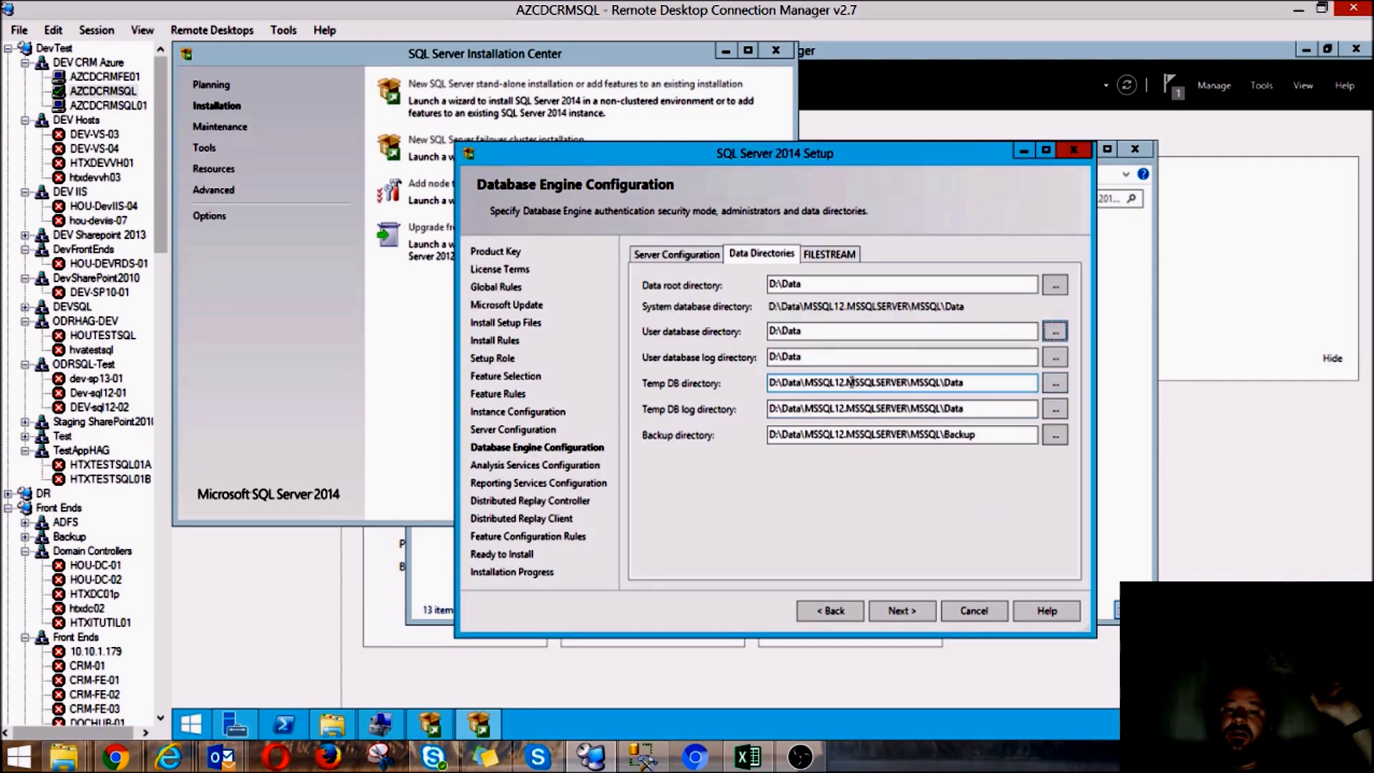
Set the user database log directory to the Logs folder on the SQL LOGS (L:) drive
{"action": "left_click", "coordinate": [1054, 357]}
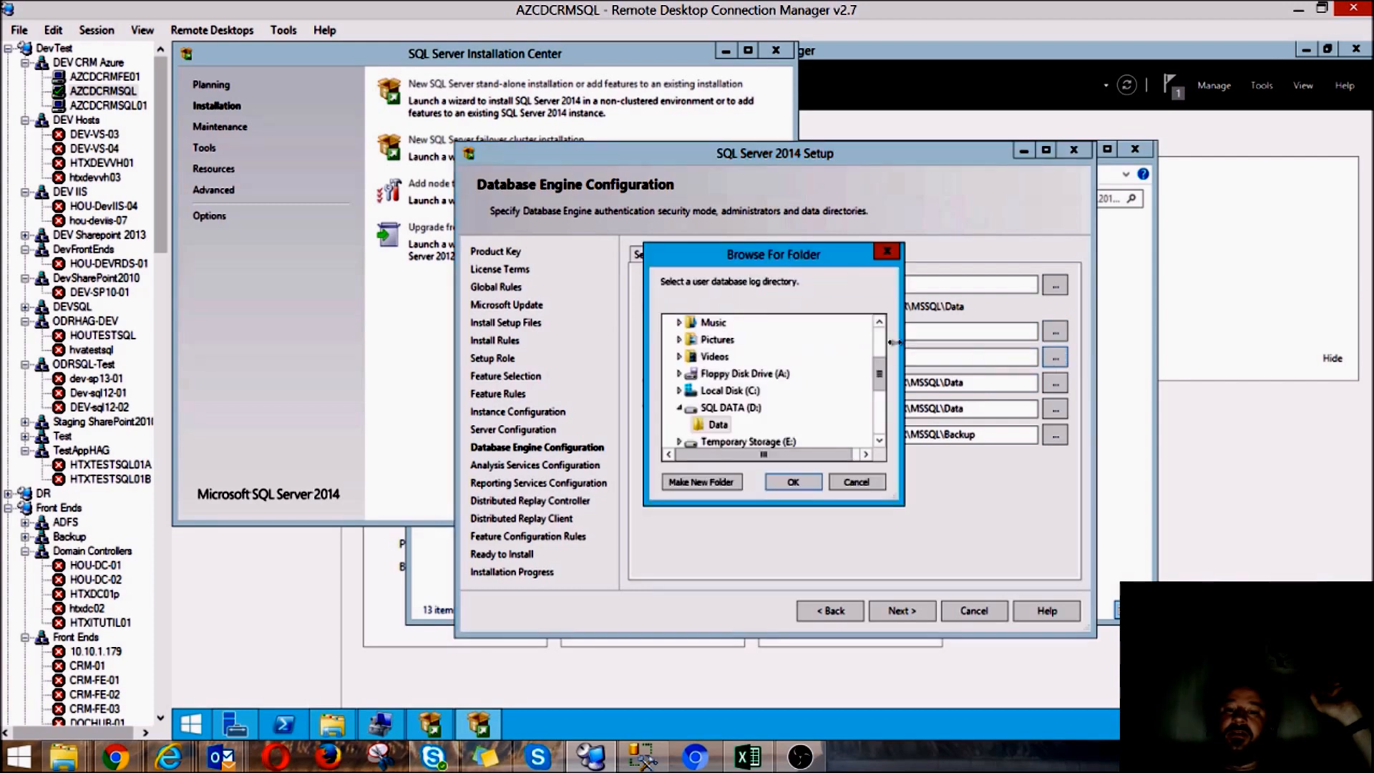
{"action": "left_click_drag", "start_coordinate": [885, 367], "coordinate": [883, 411]}
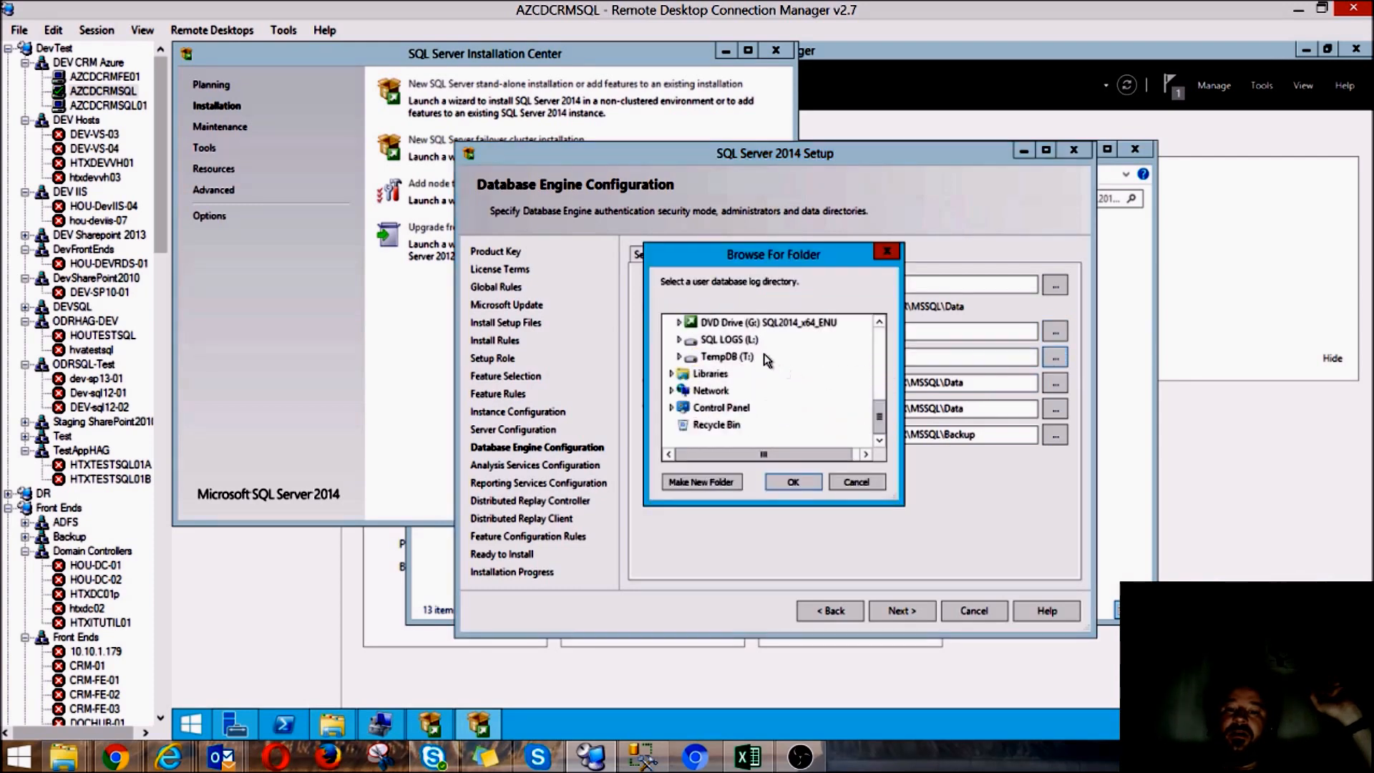
{"action": "double_click", "coordinate": [745, 344]}
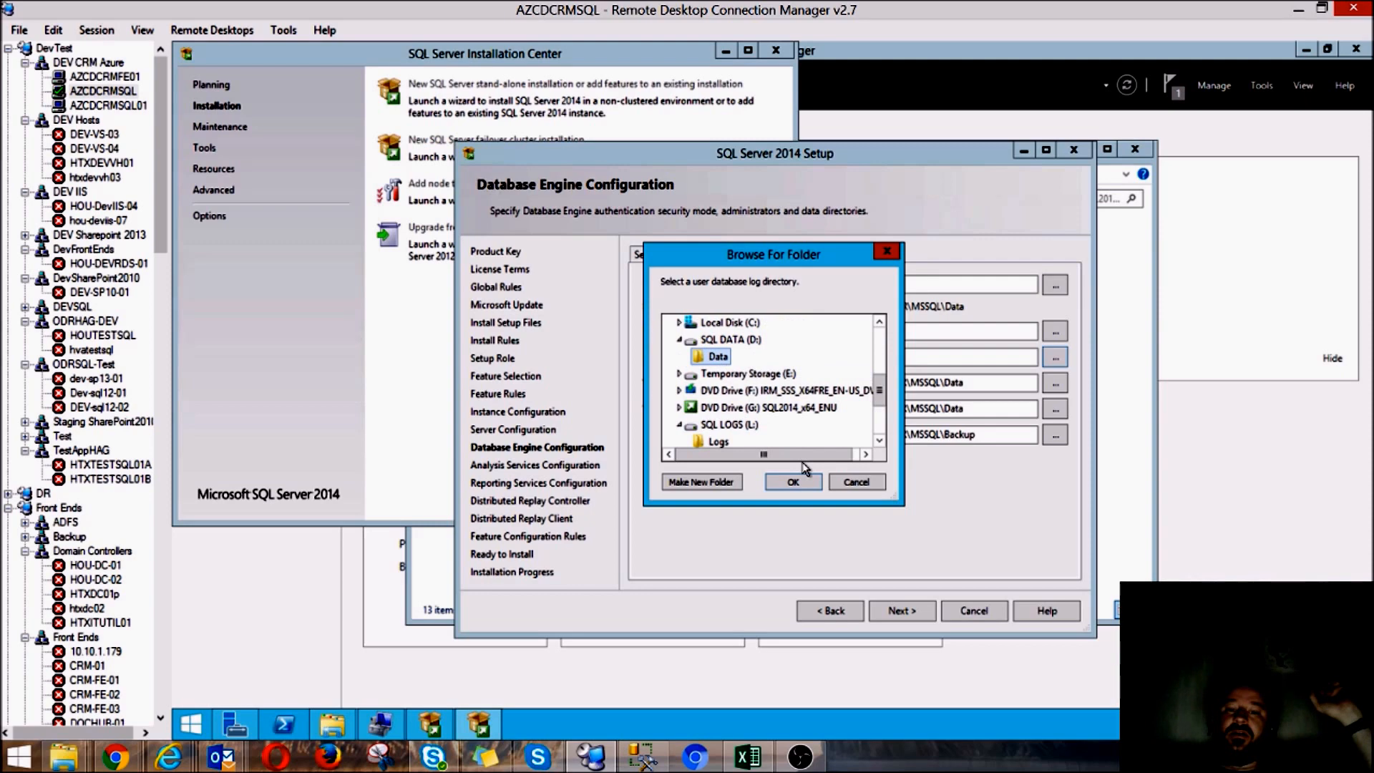
{"action": "left_click", "coordinate": [678, 341]}
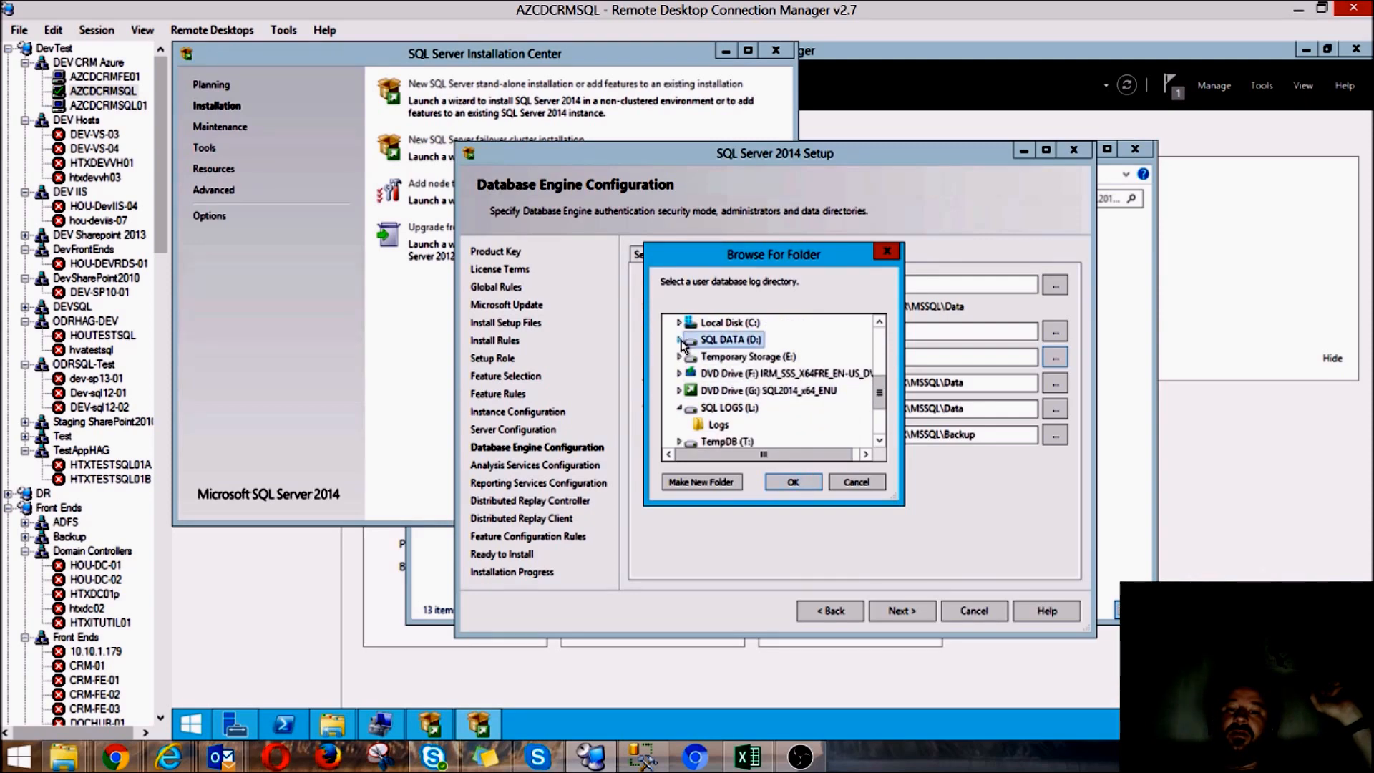
{"action": "left_click", "coordinate": [718, 424]}
{"action": "left_click", "coordinate": [792, 482]}
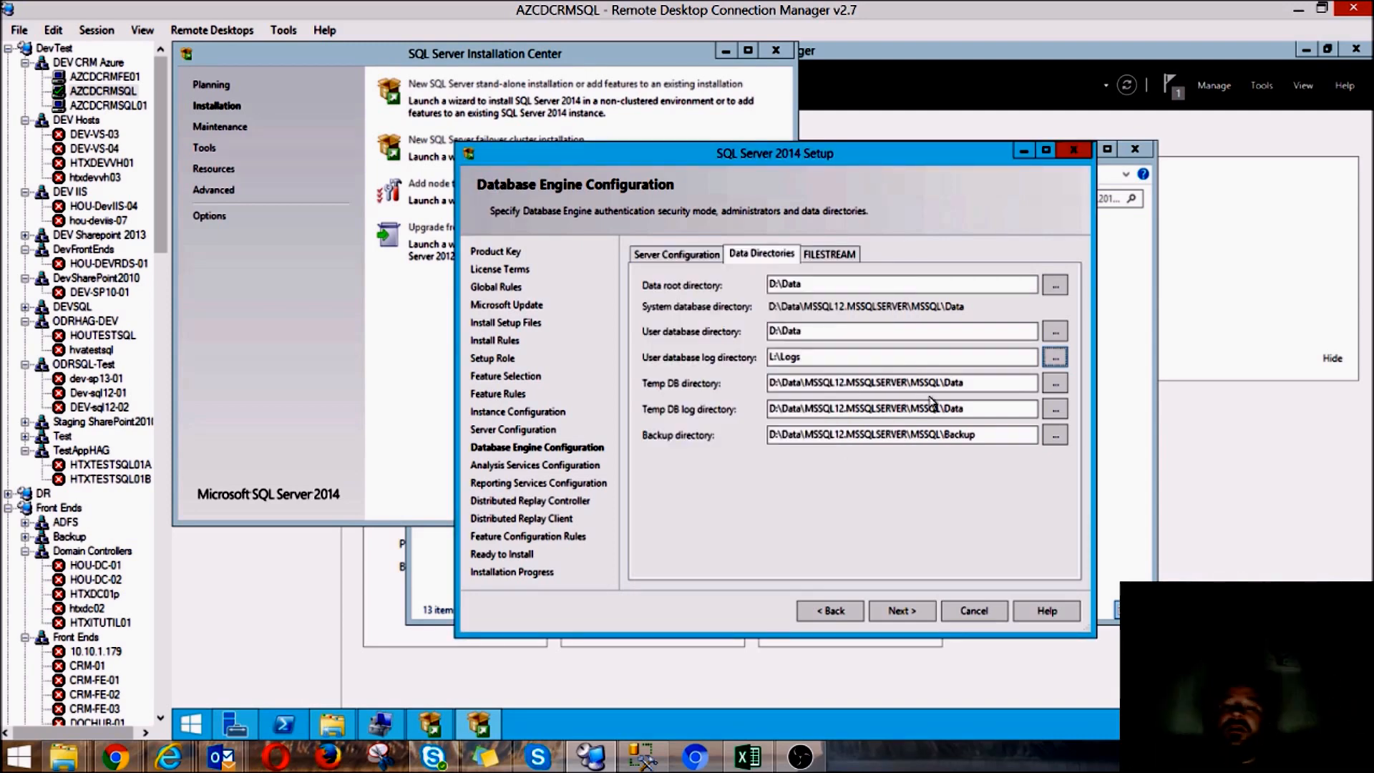
Set the Temp DB directory to the TempDB folder on the TempDB (T:) drive
{"action": "left_click", "coordinate": [1056, 383]}
{"action": "left_click_drag", "start_coordinate": [880, 348], "coordinate": [875, 414]}
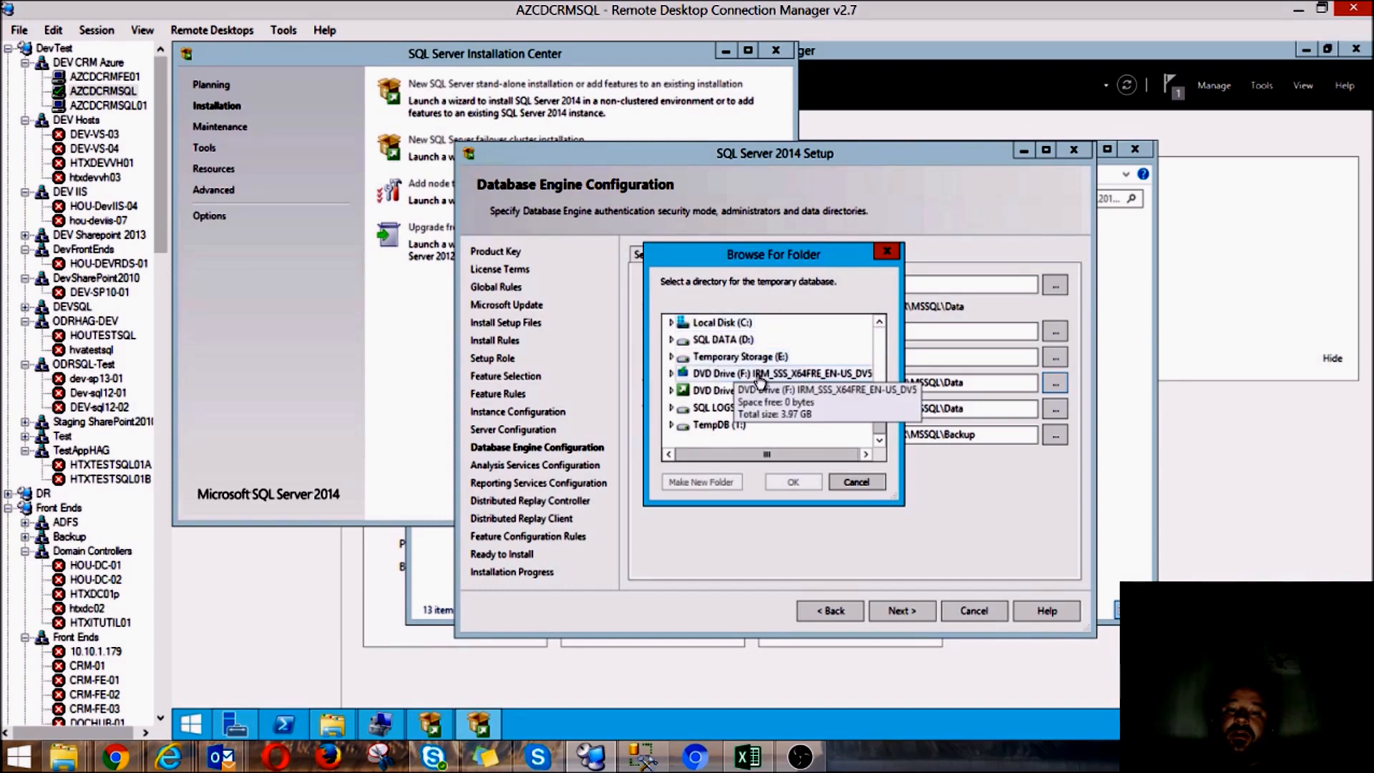
{"action": "double_click", "coordinate": [720, 424]}
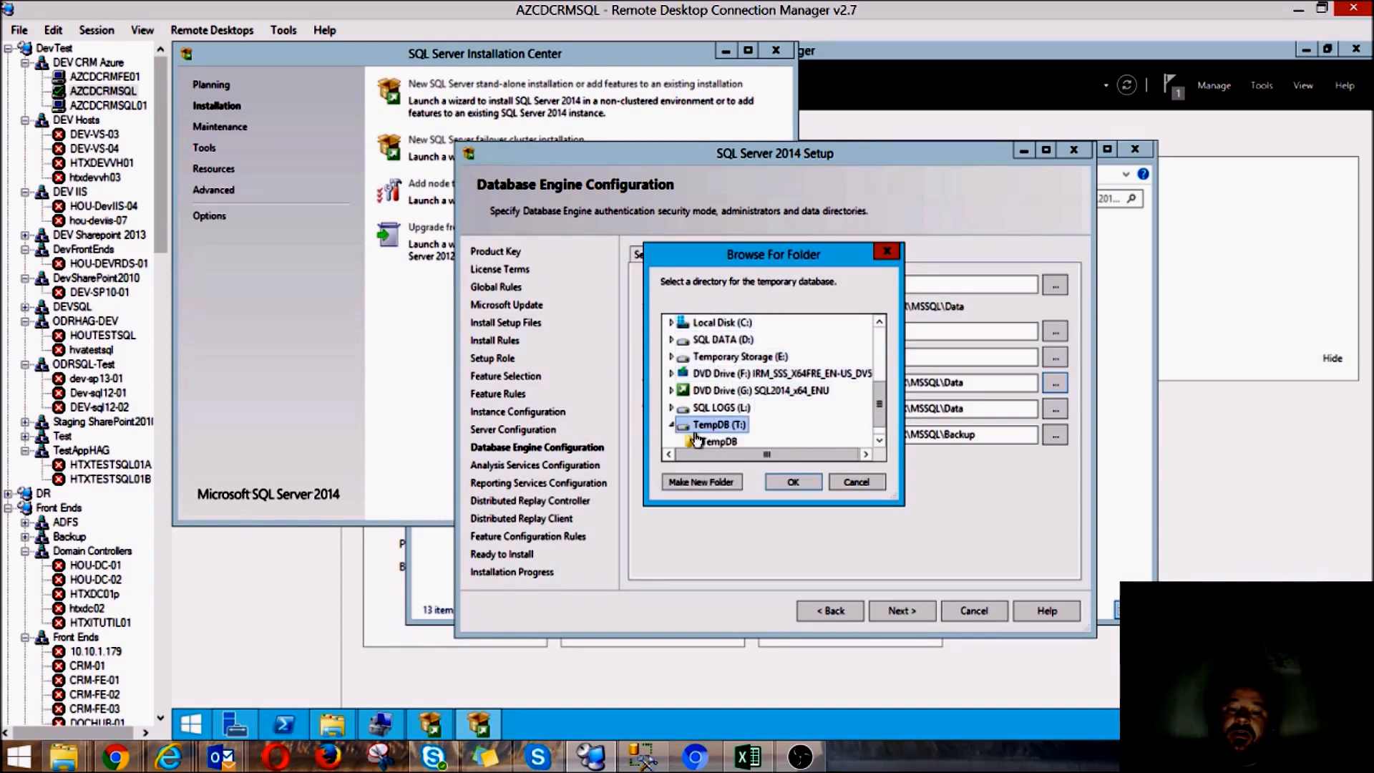
{"action": "left_click", "coordinate": [701, 442]}
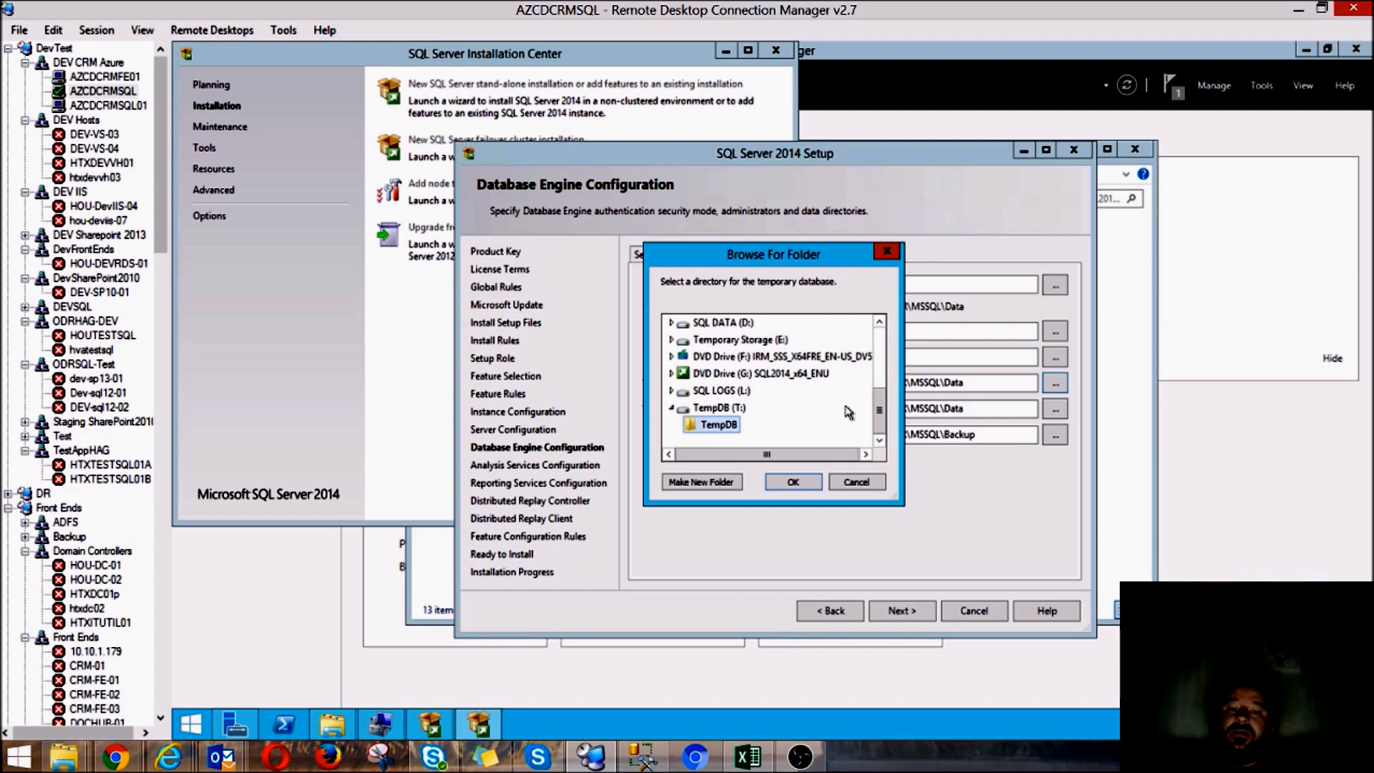
{"action": "left_click", "coordinate": [785, 485]}
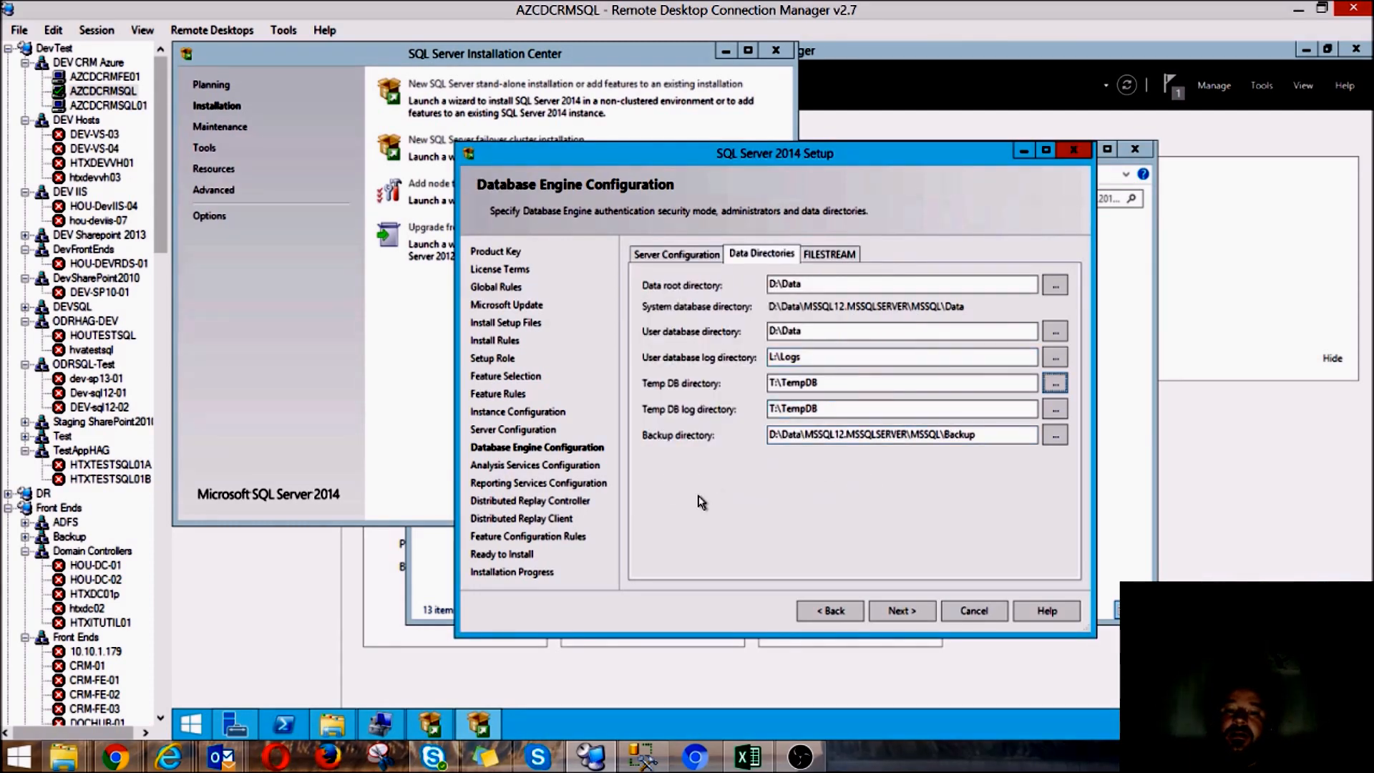
Enable FILESTREAM for Transact-SQL access and file I/O access, and allow remote clients access to FILESTREAM data
{"action": "left_click", "coordinate": [835, 256]}
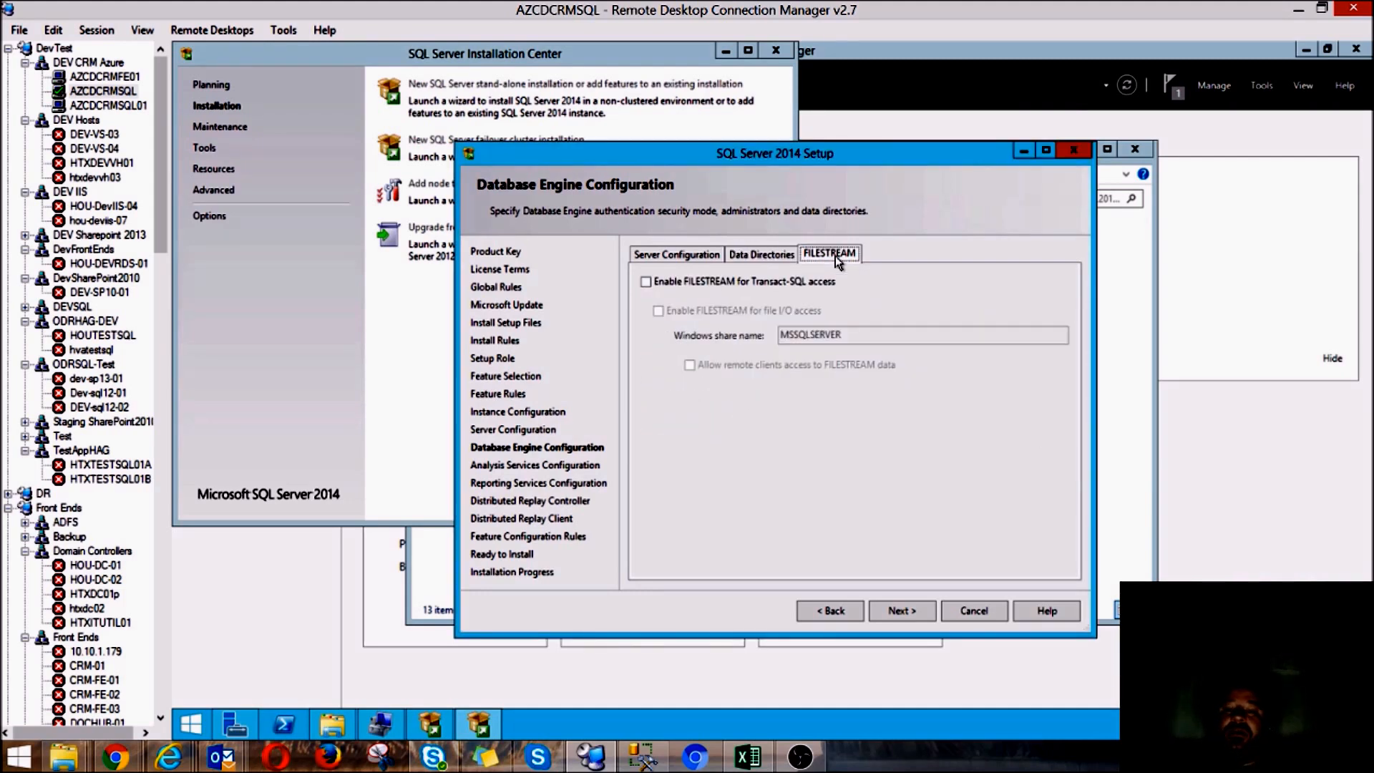
{"action": "left_click", "coordinate": [646, 282]}
{"action": "left_click", "coordinate": [658, 311]}
{"action": "left_click", "coordinate": [689, 365]}
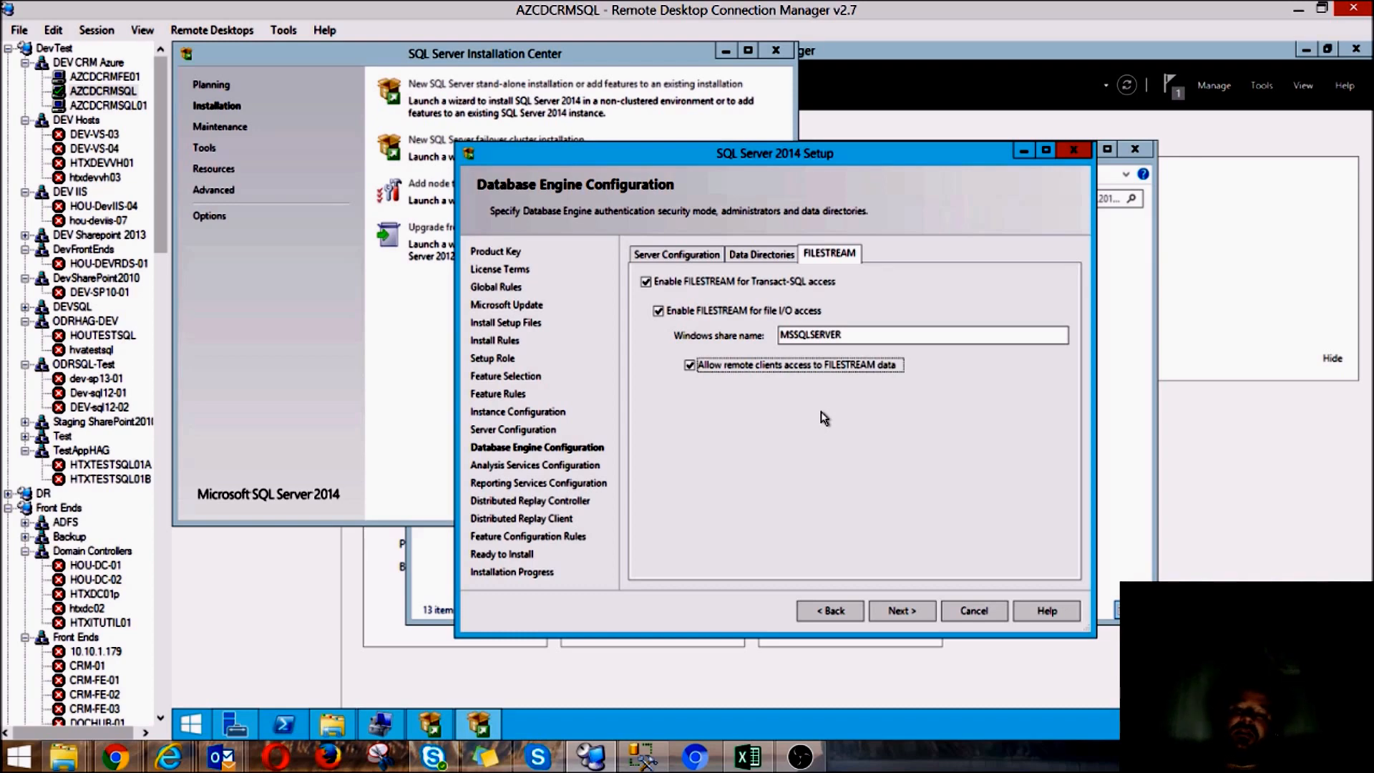
Proceed to the Analysis Services Configuration page and add the current user as an Analysis Services administrator
{"action": "left_click", "coordinate": [910, 612]}
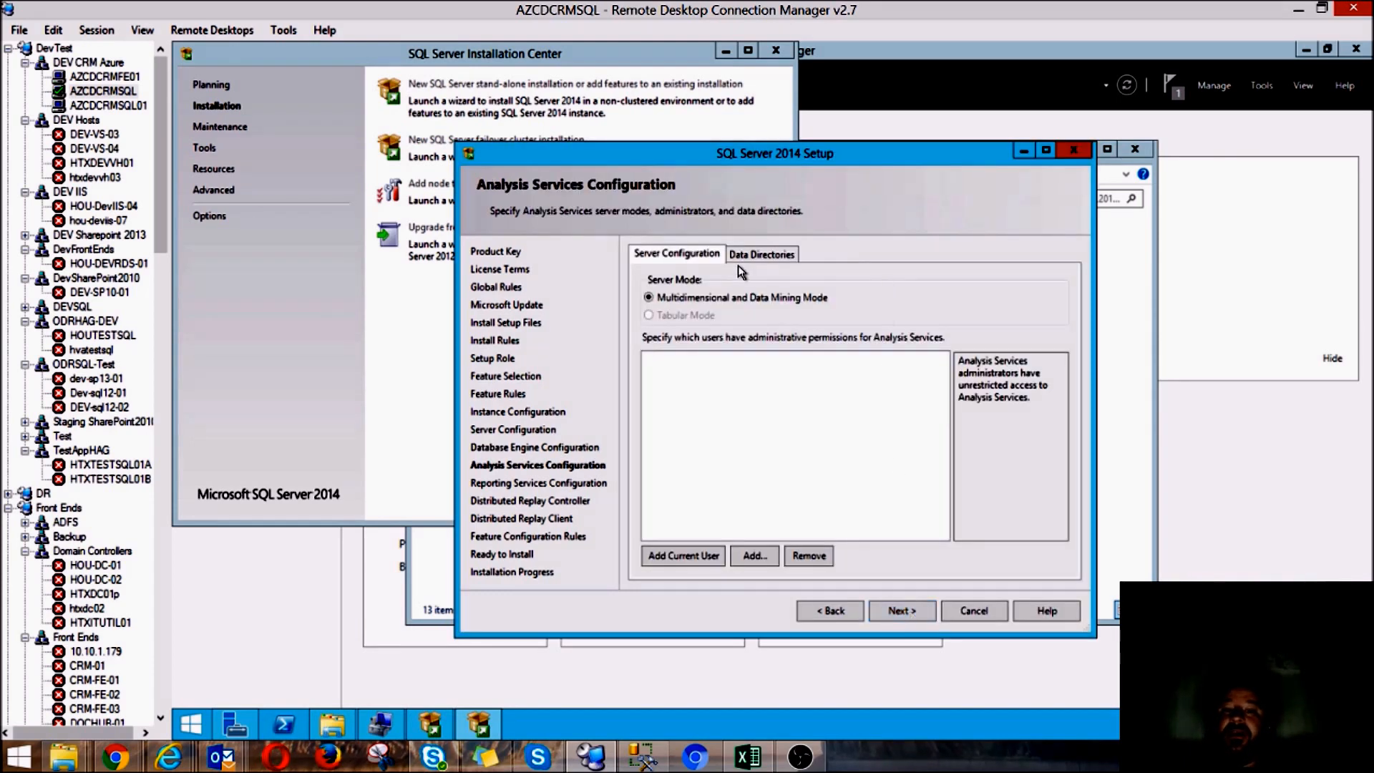
{"action": "left_click", "coordinate": [682, 556]}
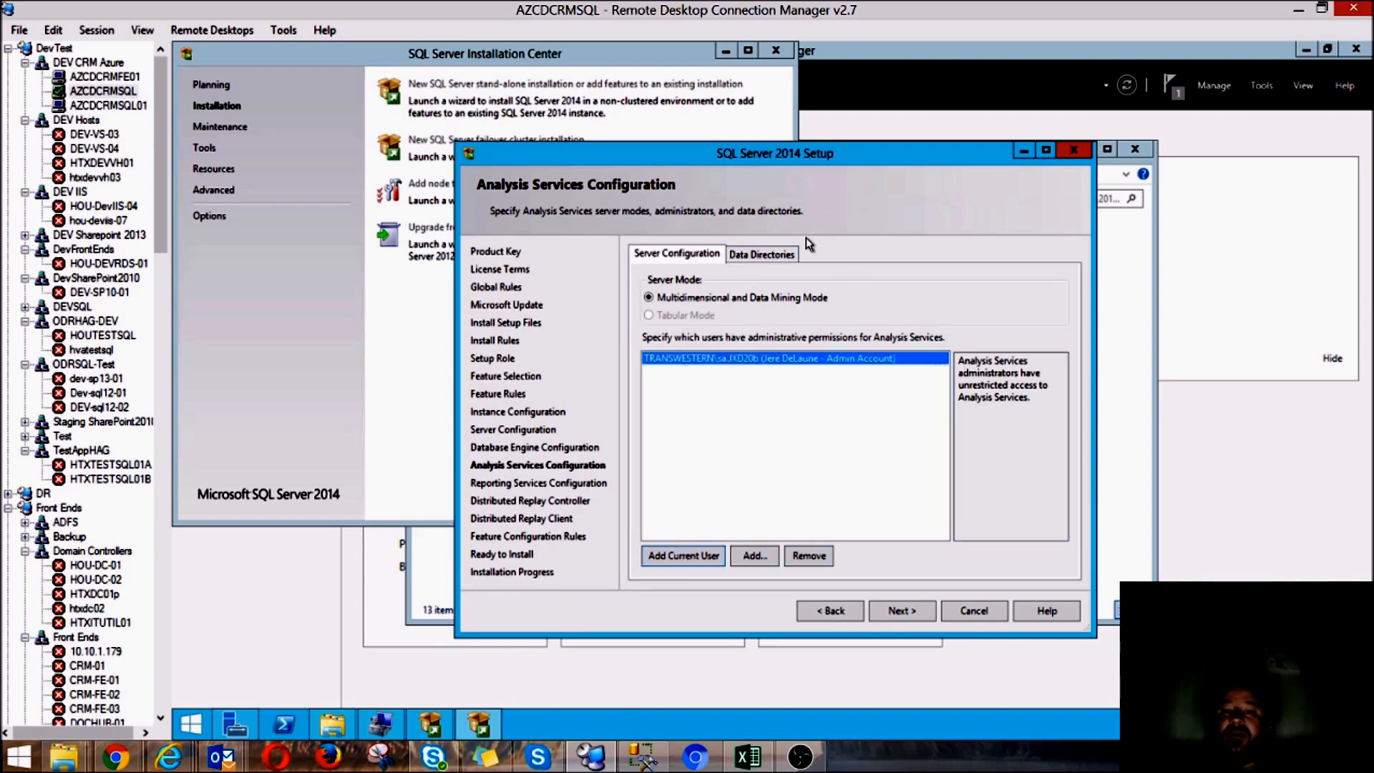
Set the Analysis Services data directory to the Data folder on the SQL DATA (D:) drive
{"action": "left_click", "coordinate": [759, 256]}
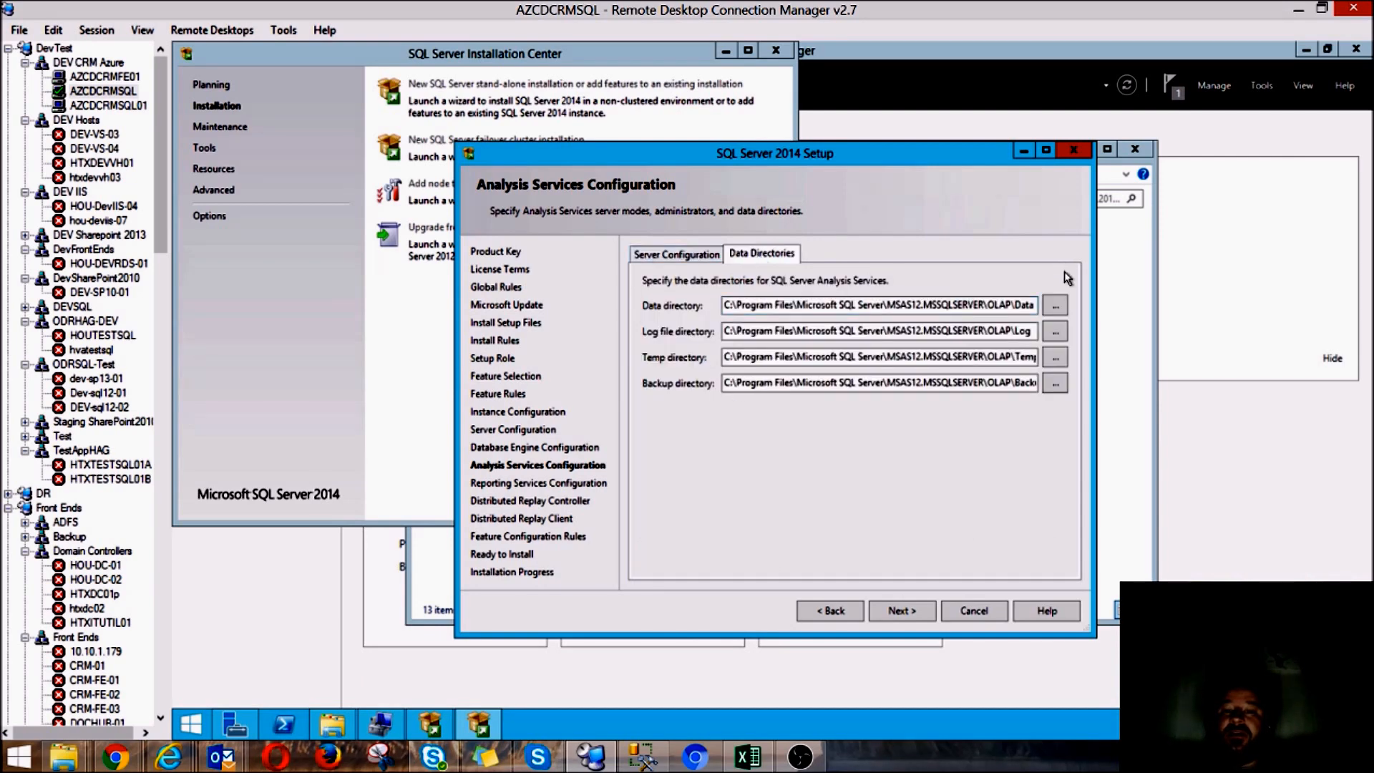
{"action": "left_click", "coordinate": [1054, 306]}
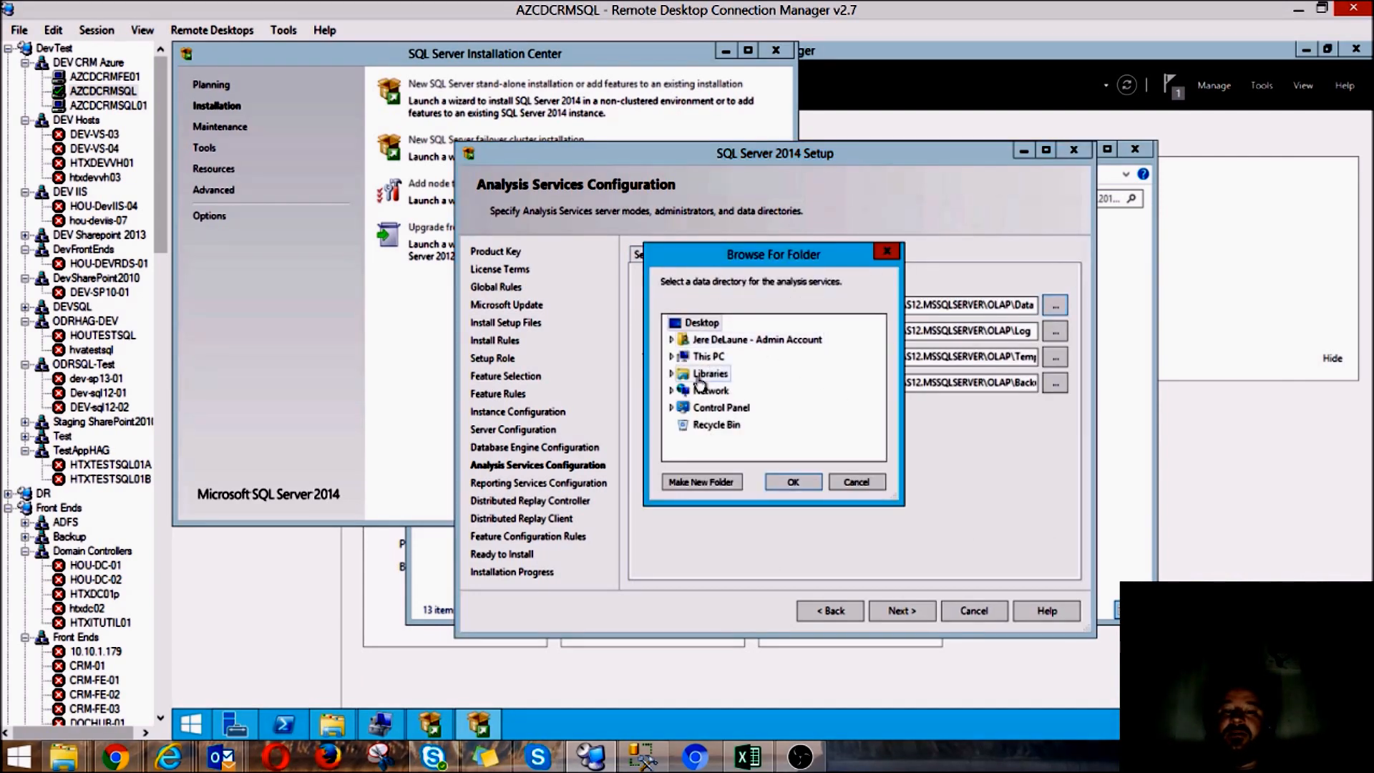
{"action": "left_click", "coordinate": [670, 356]}
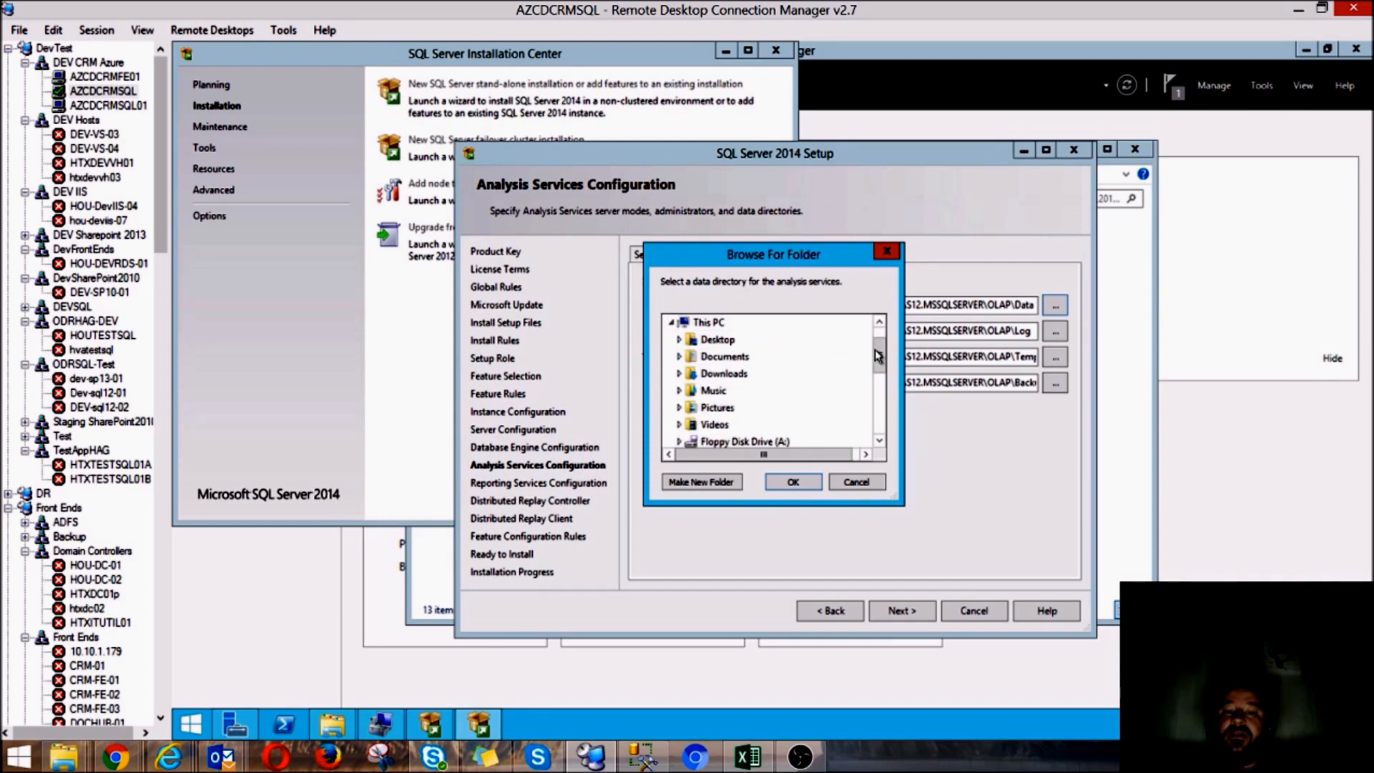
{"action": "scroll", "coordinate": [865, 354], "scroll_direction": "down", "scroll_amount": 3}
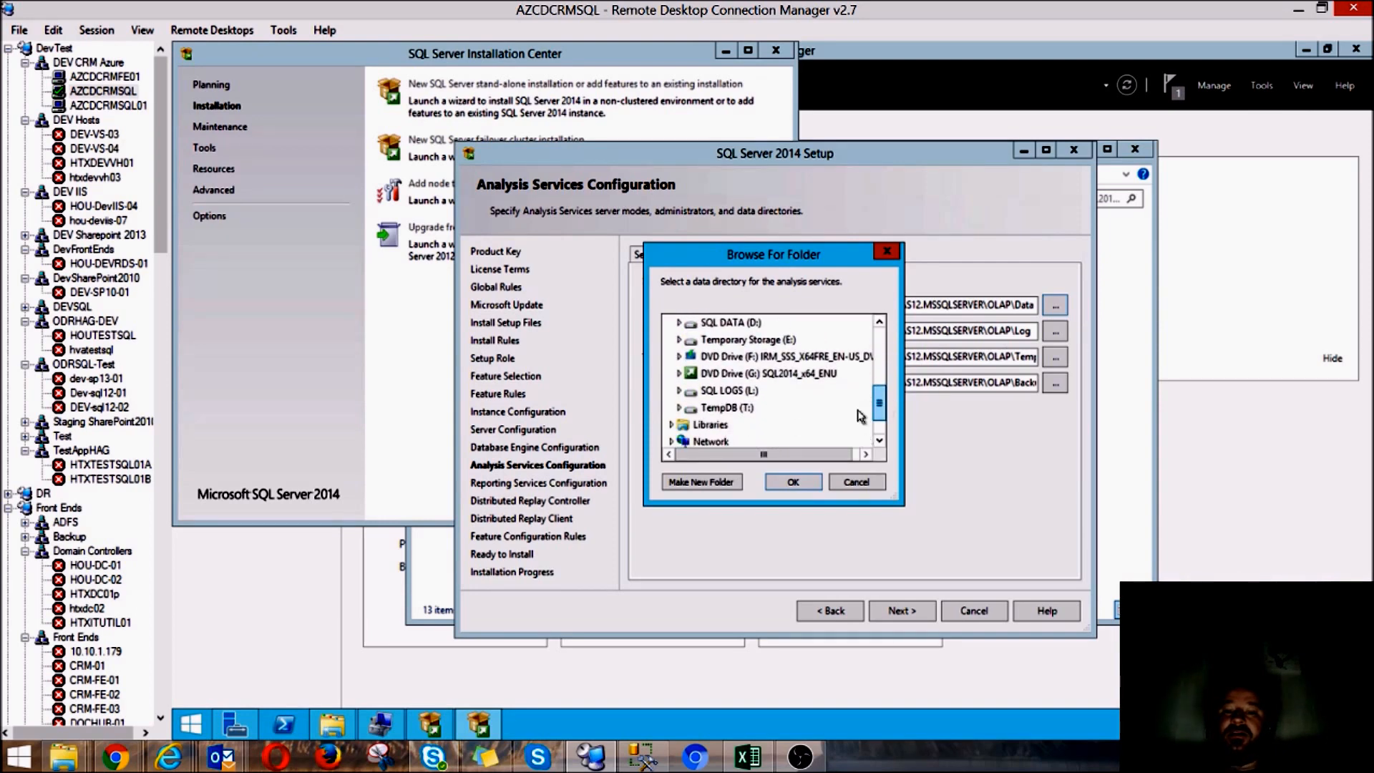
{"action": "left_click", "coordinate": [716, 323]}
{"action": "left_click", "coordinate": [718, 440]}
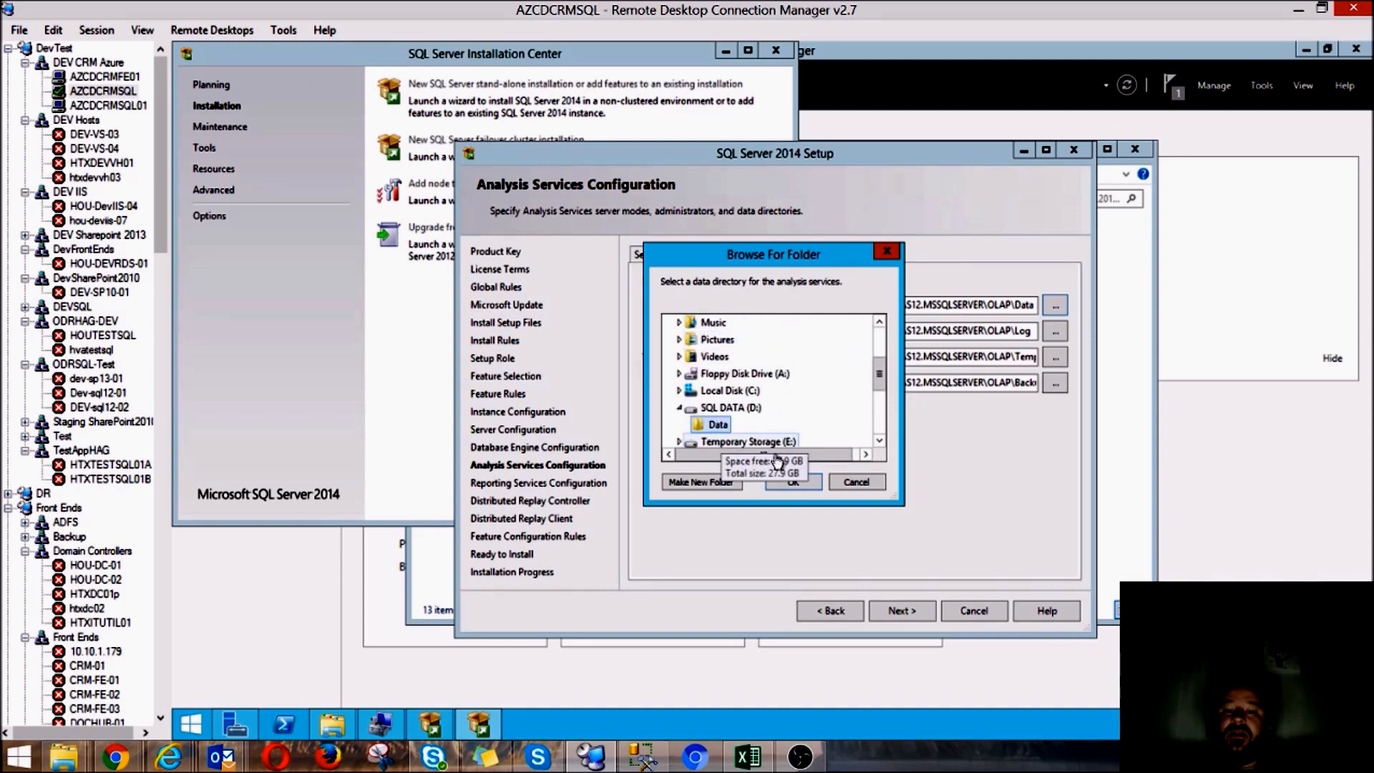
{"action": "left_click", "coordinate": [808, 482]}
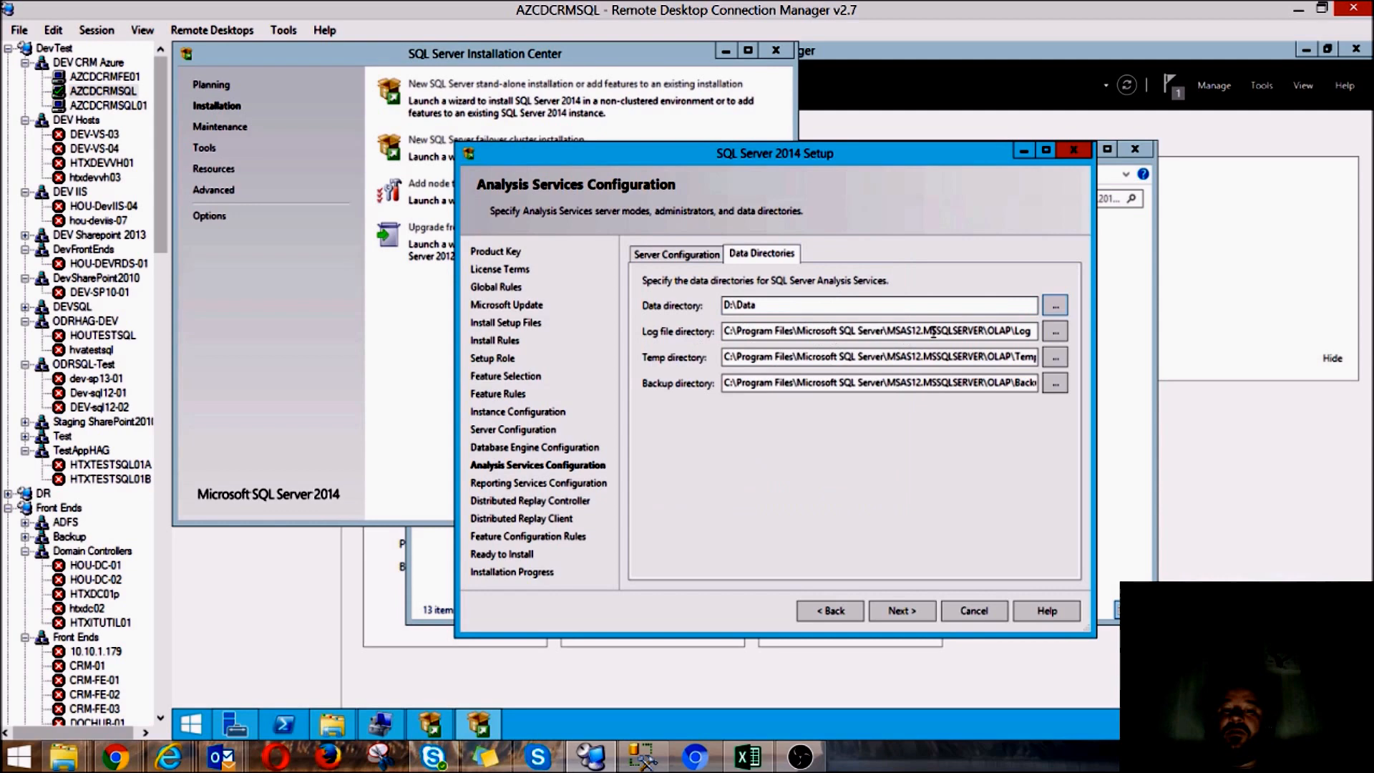
Set the Analysis Services log file directory to the Logs folder on the SQL LOGS (L:) drive
{"action": "left_click", "coordinate": [1055, 332]}
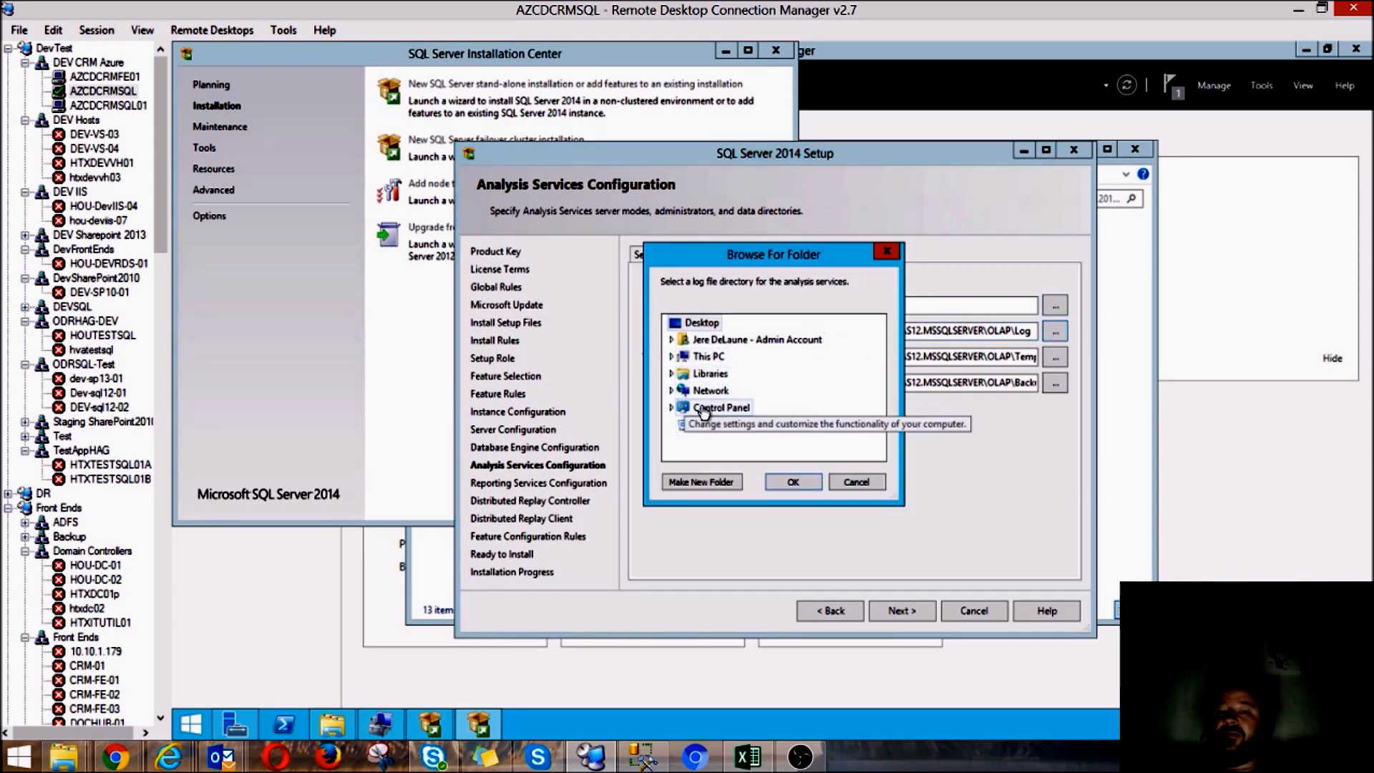
{"action": "left_click", "coordinate": [672, 356]}
{"action": "left_click_drag", "start_coordinate": [880, 348], "coordinate": [882, 399]}
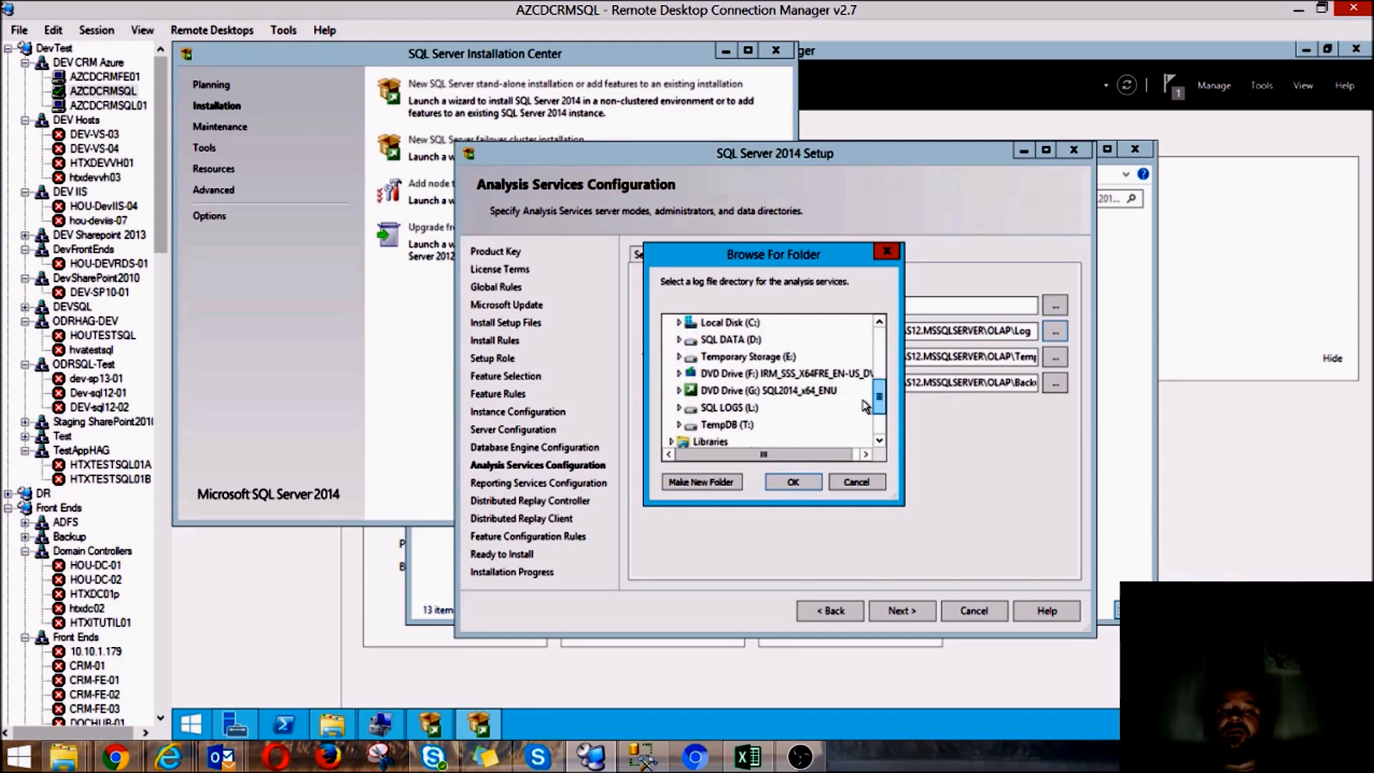
{"action": "left_click", "coordinate": [679, 408]}
{"action": "left_click", "coordinate": [717, 425]}
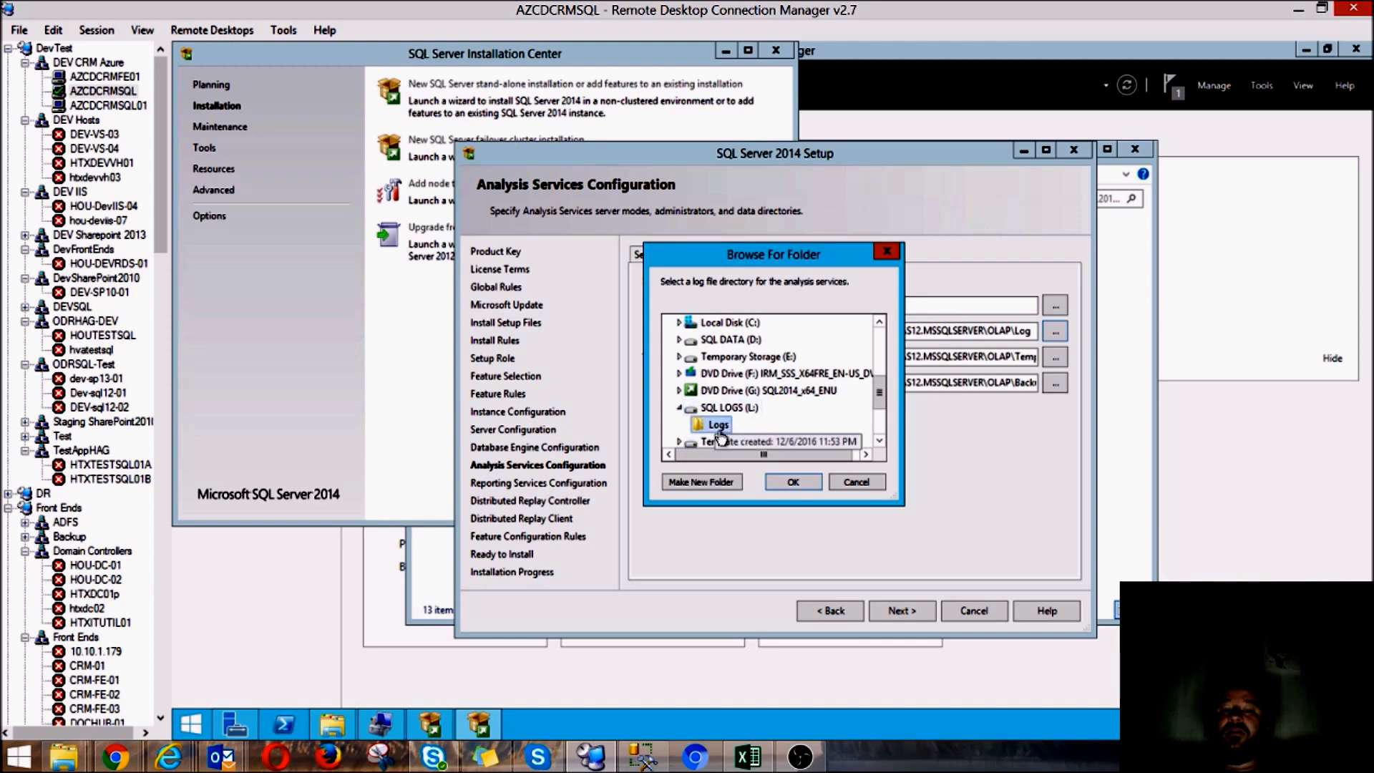
{"action": "left_click", "coordinate": [808, 487]}
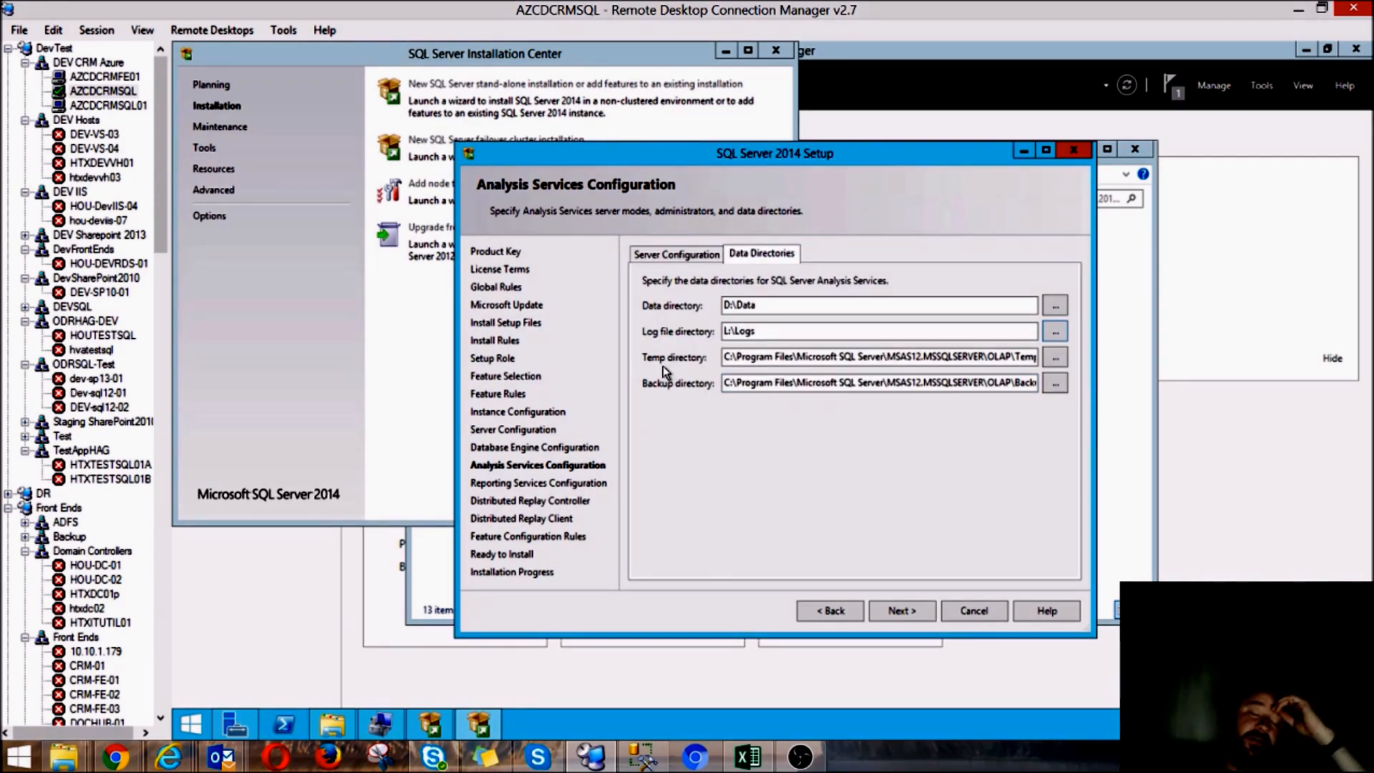
Set the Analysis Services temp directory to the TempDB folder on the TempDB (T:) drive
{"action": "left_click", "coordinate": [1046, 362]}
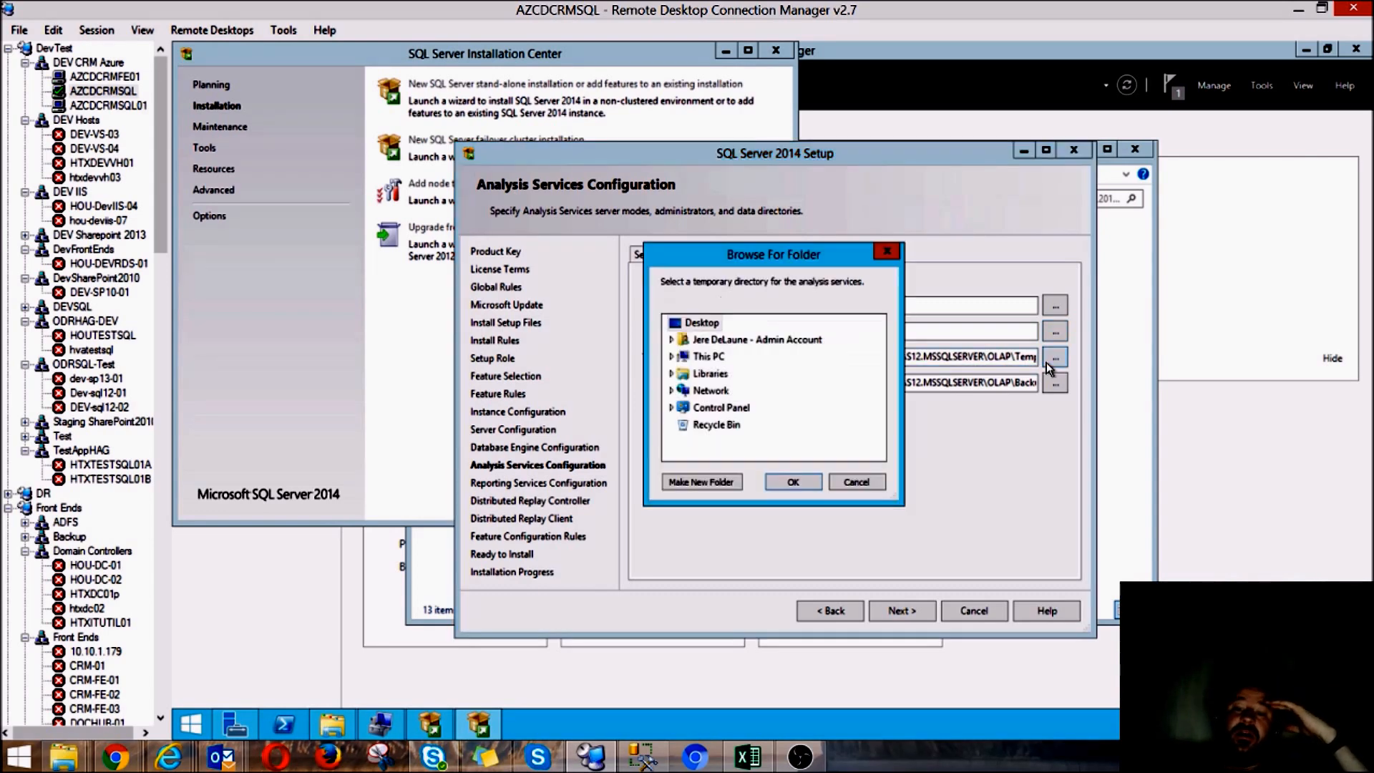
{"action": "left_click", "coordinate": [673, 357]}
{"action": "left_click_drag", "start_coordinate": [880, 357], "coordinate": [878, 404]}
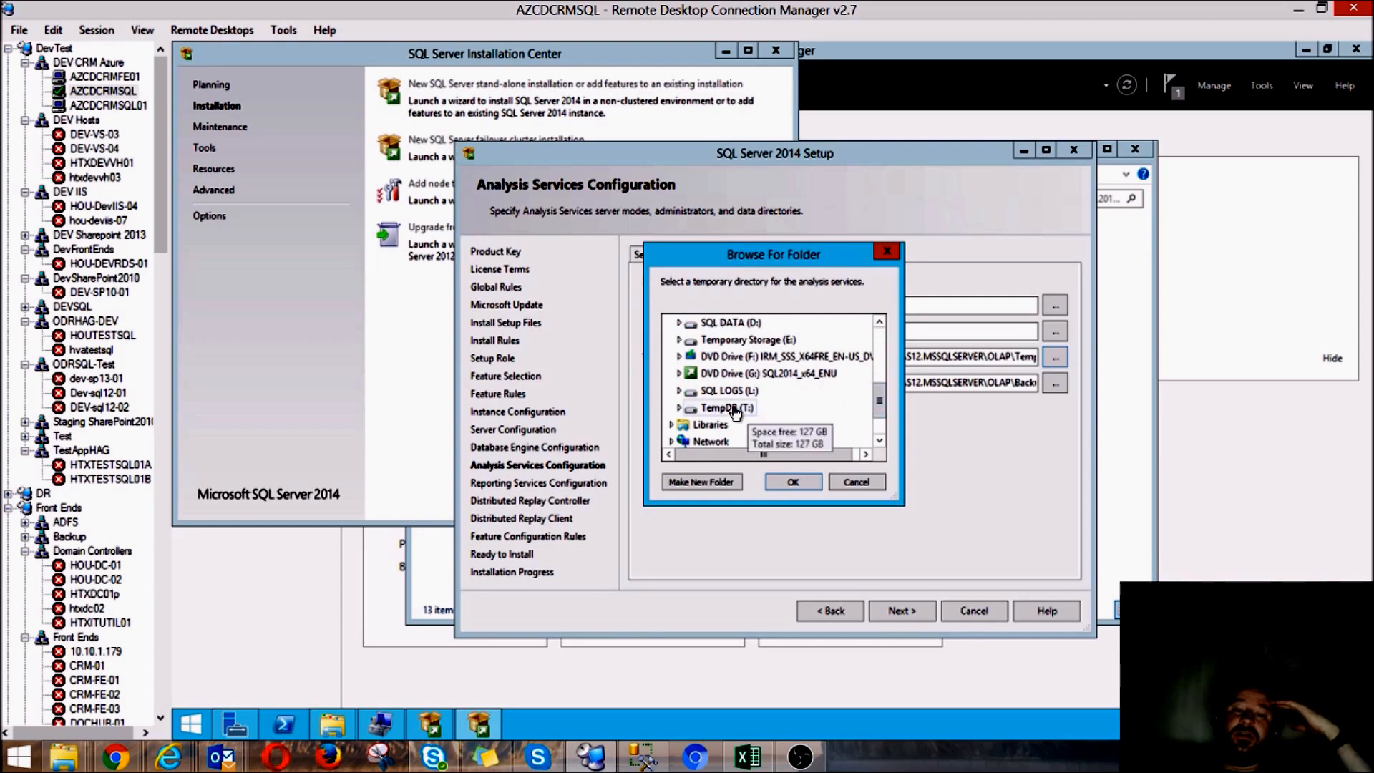
{"action": "left_click", "coordinate": [681, 409]}
{"action": "left_click", "coordinate": [725, 425]}
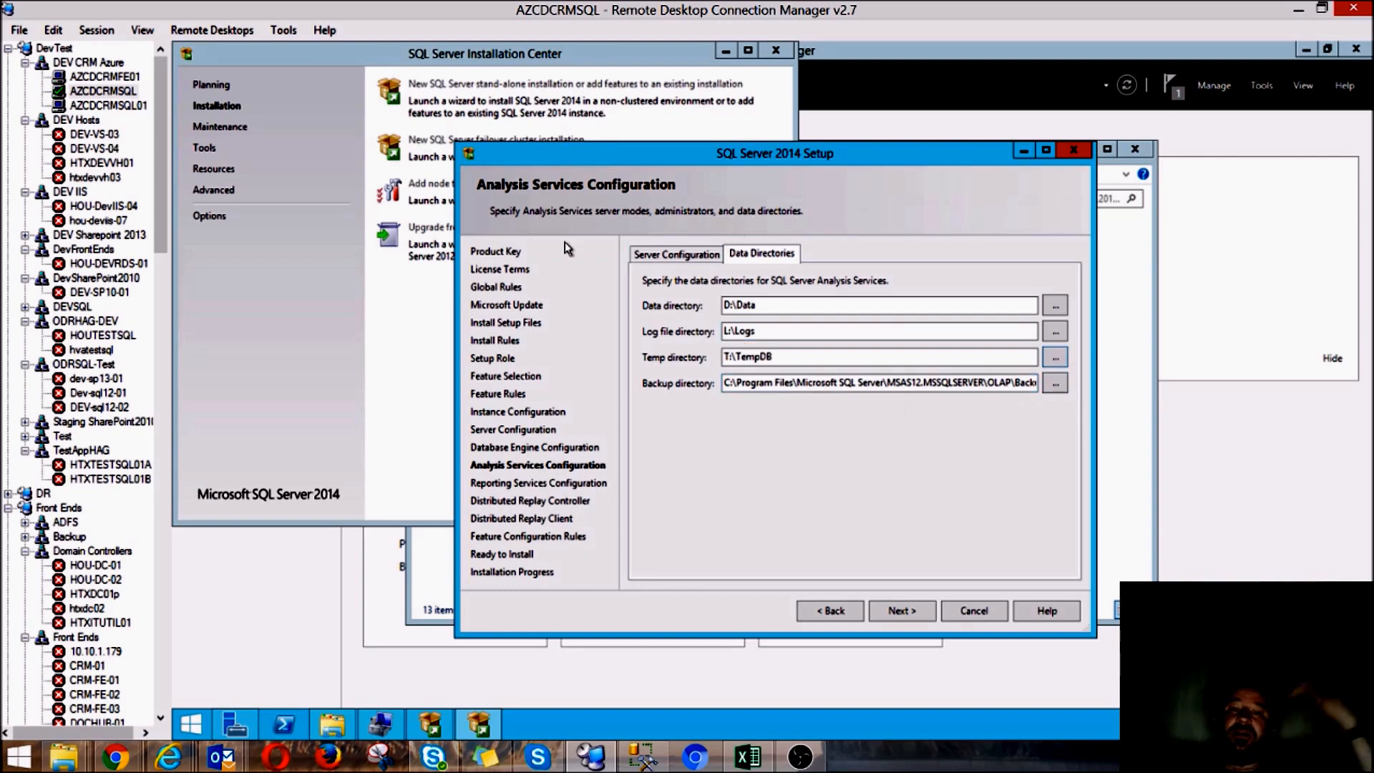
Keep the default Reporting Services modes and grant the current user permissions for the Distributed Replay Controller service
{"action": "left_click", "coordinate": [902, 618]}
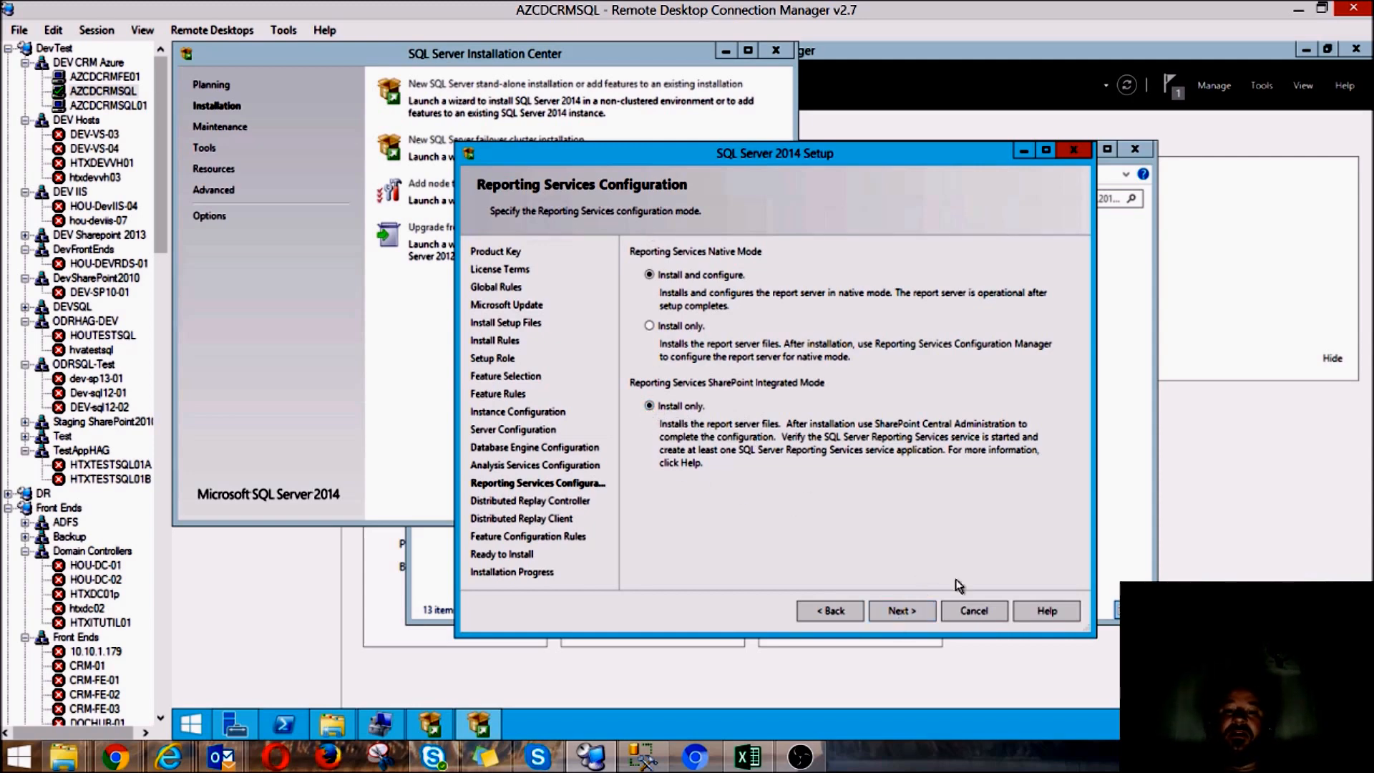
{"action": "left_click", "coordinate": [920, 614]}
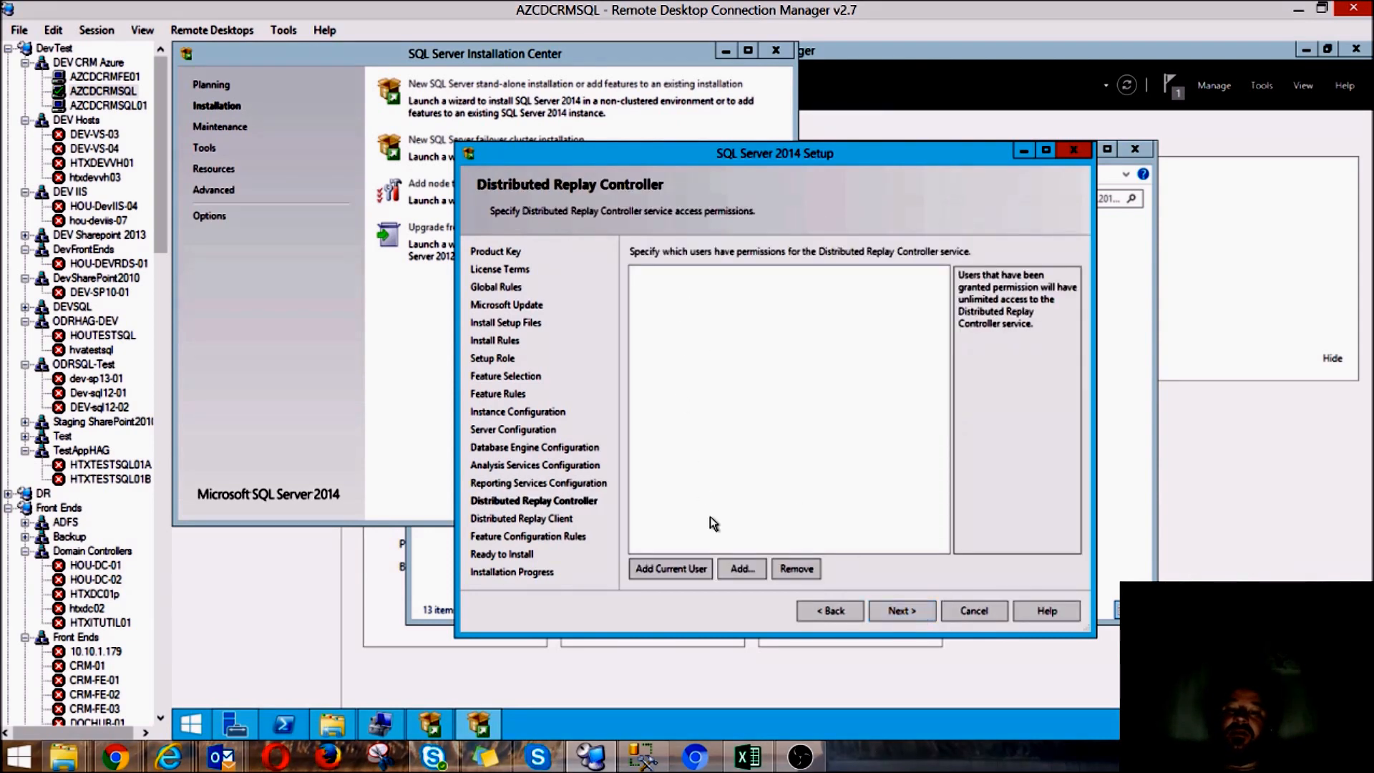
{"action": "left_click", "coordinate": [684, 569]}
{"action": "left_click", "coordinate": [891, 614]}
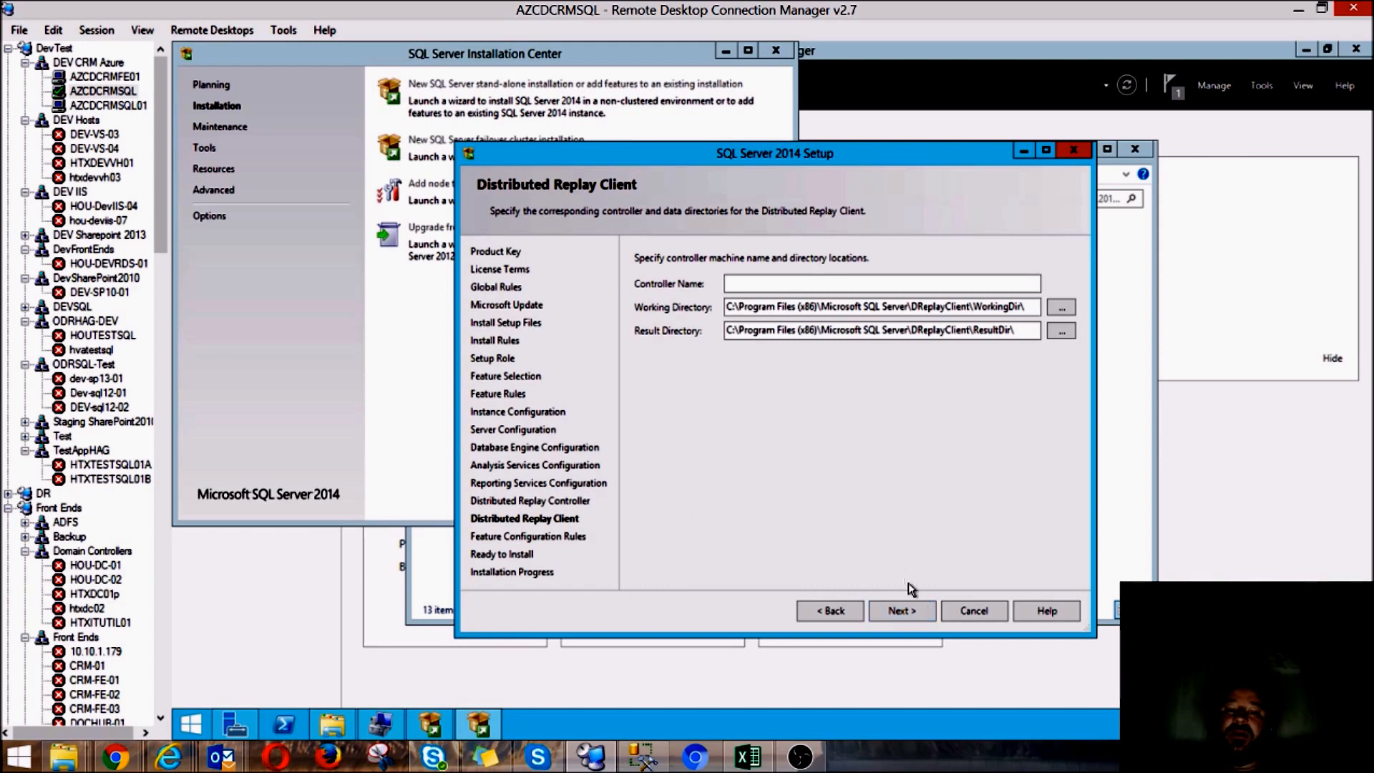
Accept the default Distributed Replay Client settings, review the installation summary and start the installation
{"action": "left_click", "coordinate": [908, 608]}
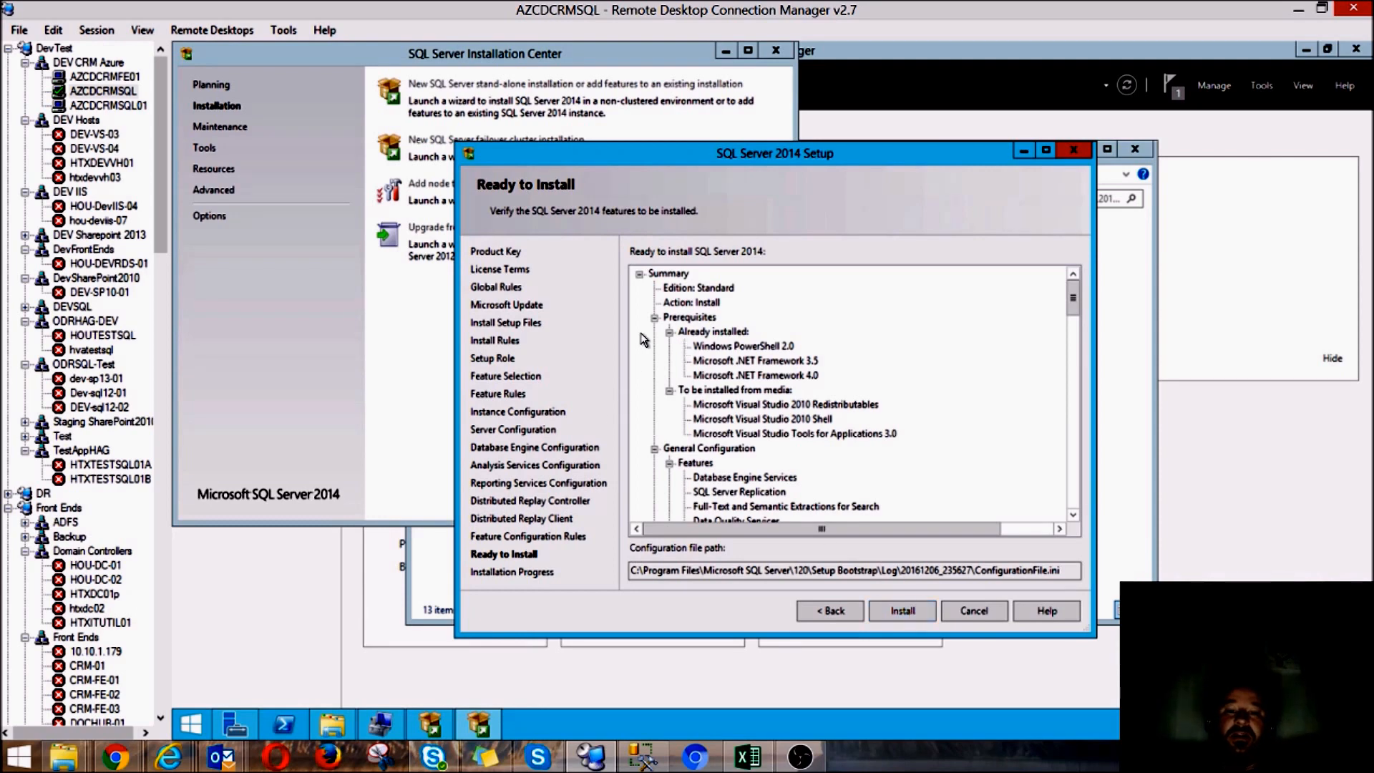
{"action": "mouse_move", "coordinate": [1072, 300]}
{"action": "left_mouse_down"}
{"action": "mouse_move", "coordinate": [1066, 505]}
{"action": "mouse_move", "coordinate": [1048, 401]}
{"action": "mouse_move", "coordinate": [1070, 284]}
{"action": "left_mouse_up"}
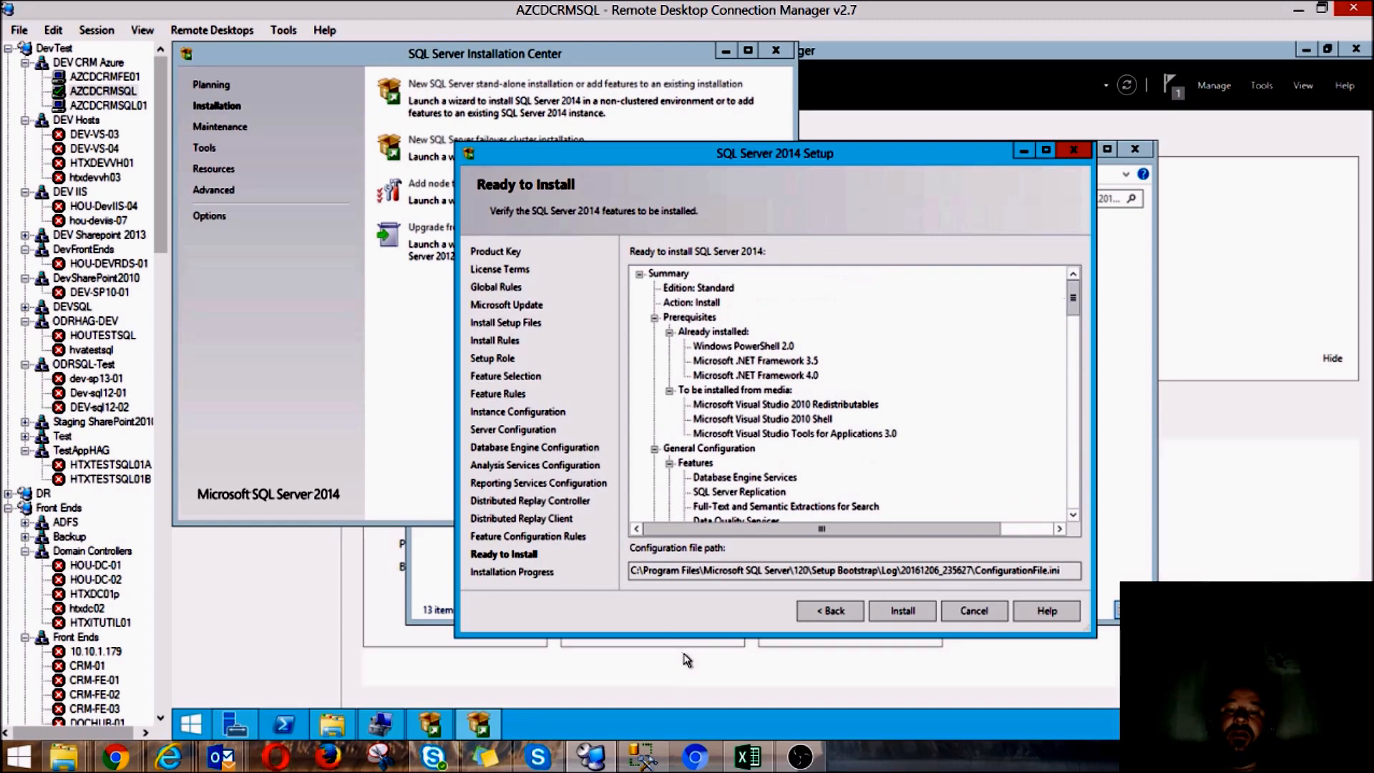
{"action": "left_click", "coordinate": [887, 613]}
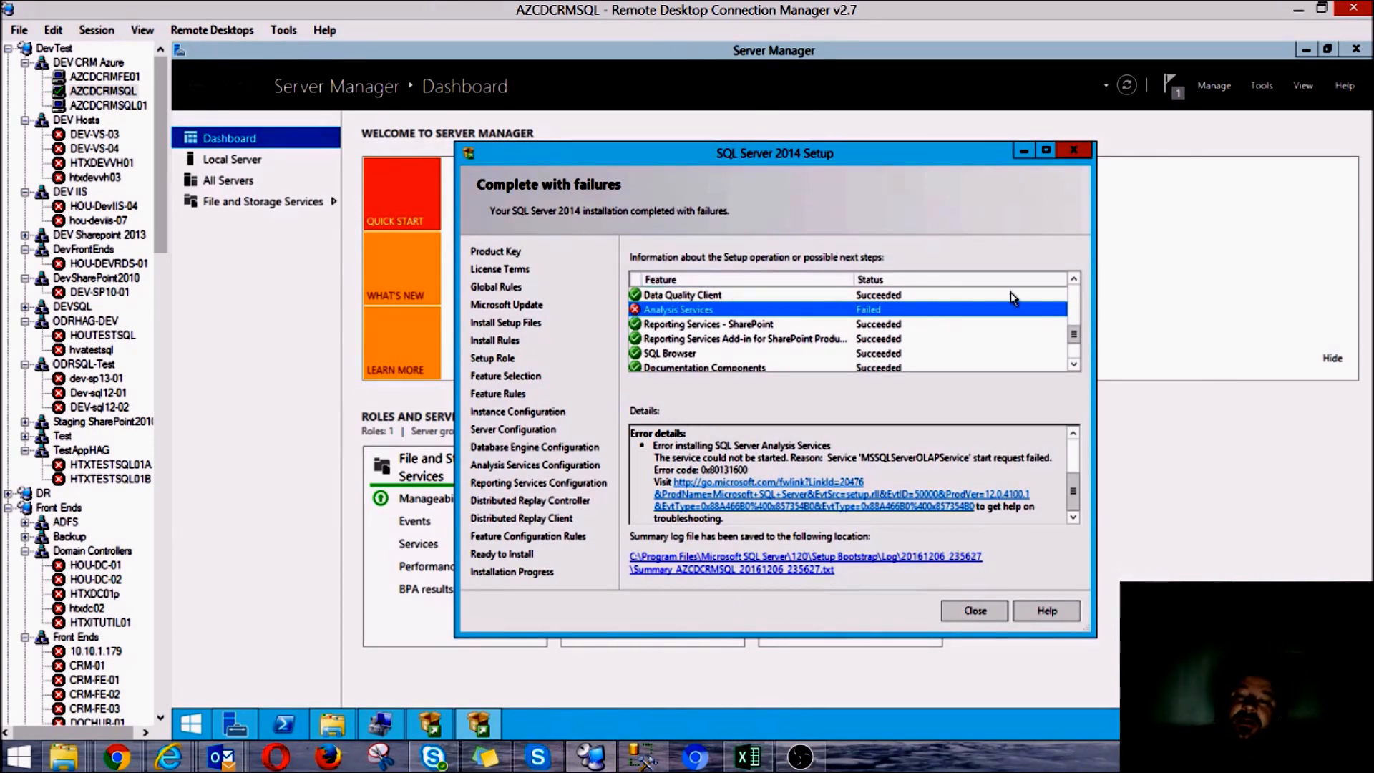
Examine the feature statuses and the Analysis Services error details in the setup results, and close the setup
{"action": "mouse_move", "coordinate": [1073, 334]}
{"action": "left_mouse_down"}
{"action": "mouse_move", "coordinate": [1075, 286]}
{"action": "mouse_move", "coordinate": [1075, 342]}
{"action": "left_mouse_up"}
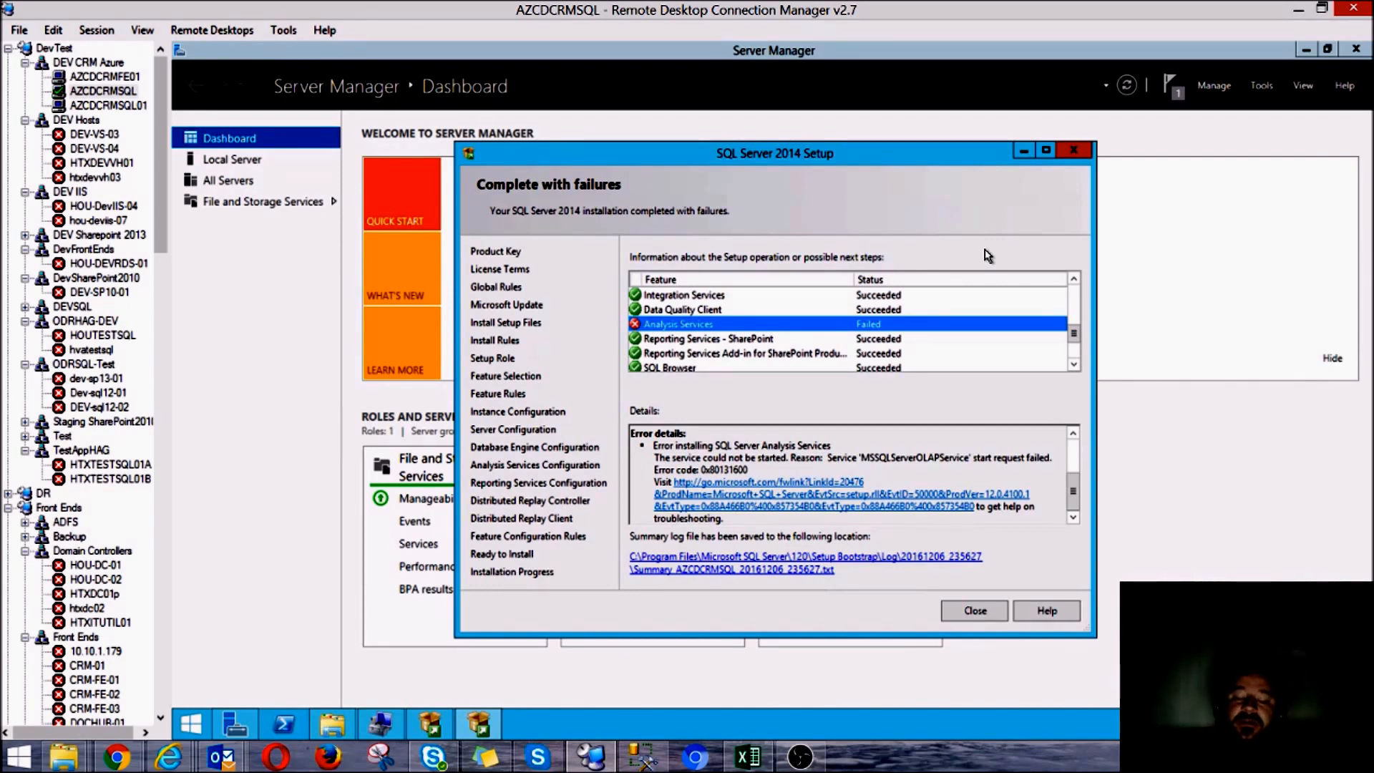
{"action": "mouse_move", "coordinate": [1076, 332]}
{"action": "left_mouse_down"}
{"action": "mouse_move", "coordinate": [1075, 309]}
{"action": "mouse_move", "coordinate": [1081, 345]}
{"action": "mouse_move", "coordinate": [1076, 299]}
{"action": "mouse_move", "coordinate": [1099, 355]}
{"action": "mouse_move", "coordinate": [1089, 336]}
{"action": "left_mouse_up"}
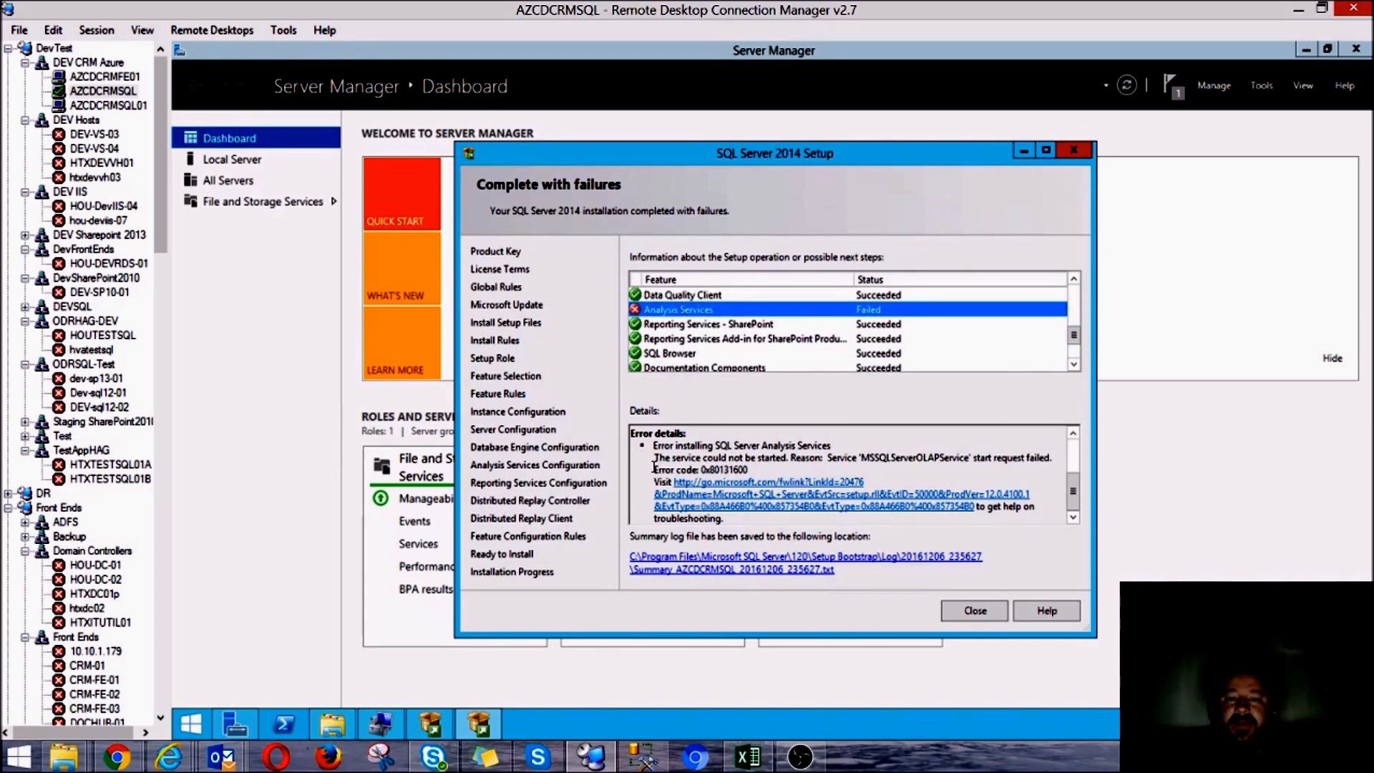
{"action": "left_click_drag", "start_coordinate": [708, 453], "coordinate": [839, 469]}
{"action": "left_click_drag", "start_coordinate": [926, 466], "coordinate": [1054, 460]}
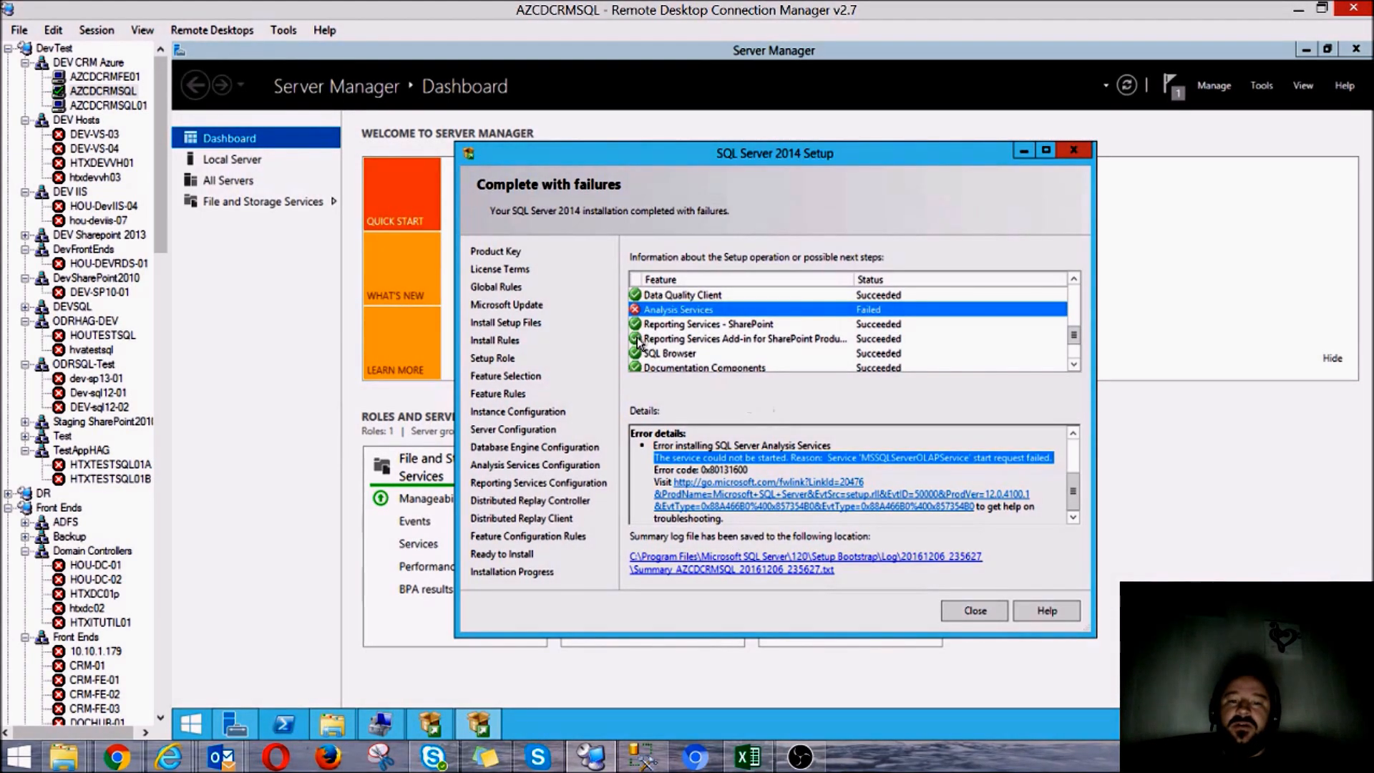
{"action": "left_click", "coordinate": [946, 611]}
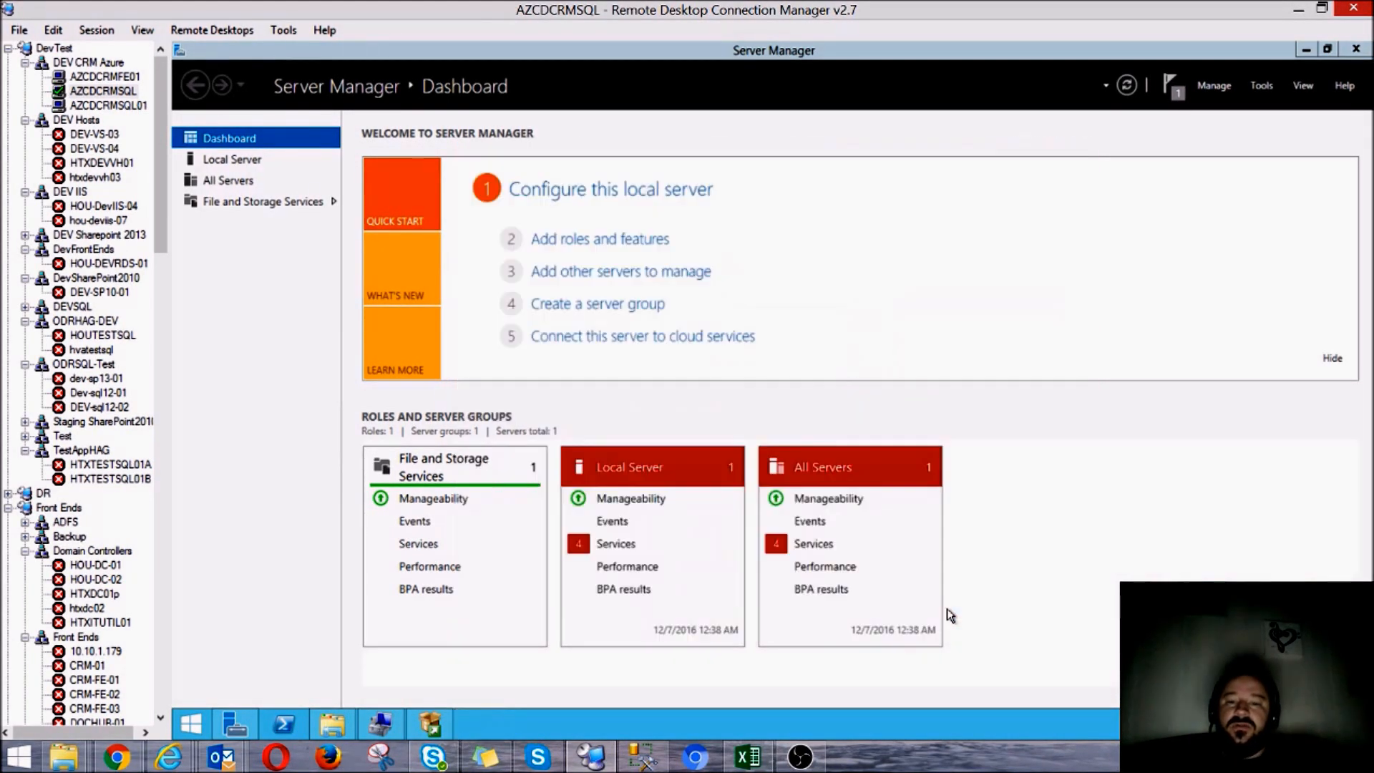
Search the server for "sql con" and open SQL Server 2014 Configuration Manager
{"action": "right_click", "coordinate": [202, 725]}
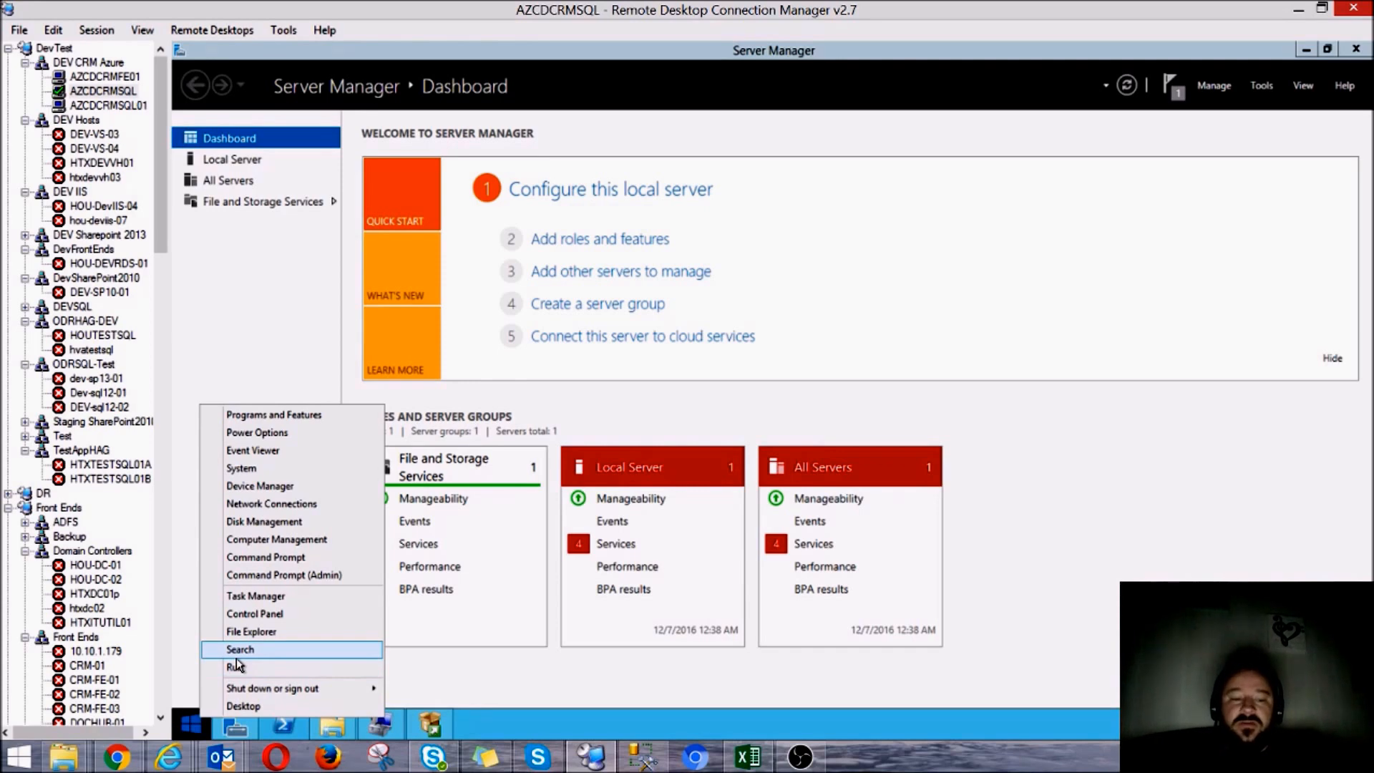
{"action": "left_click", "coordinate": [237, 658]}
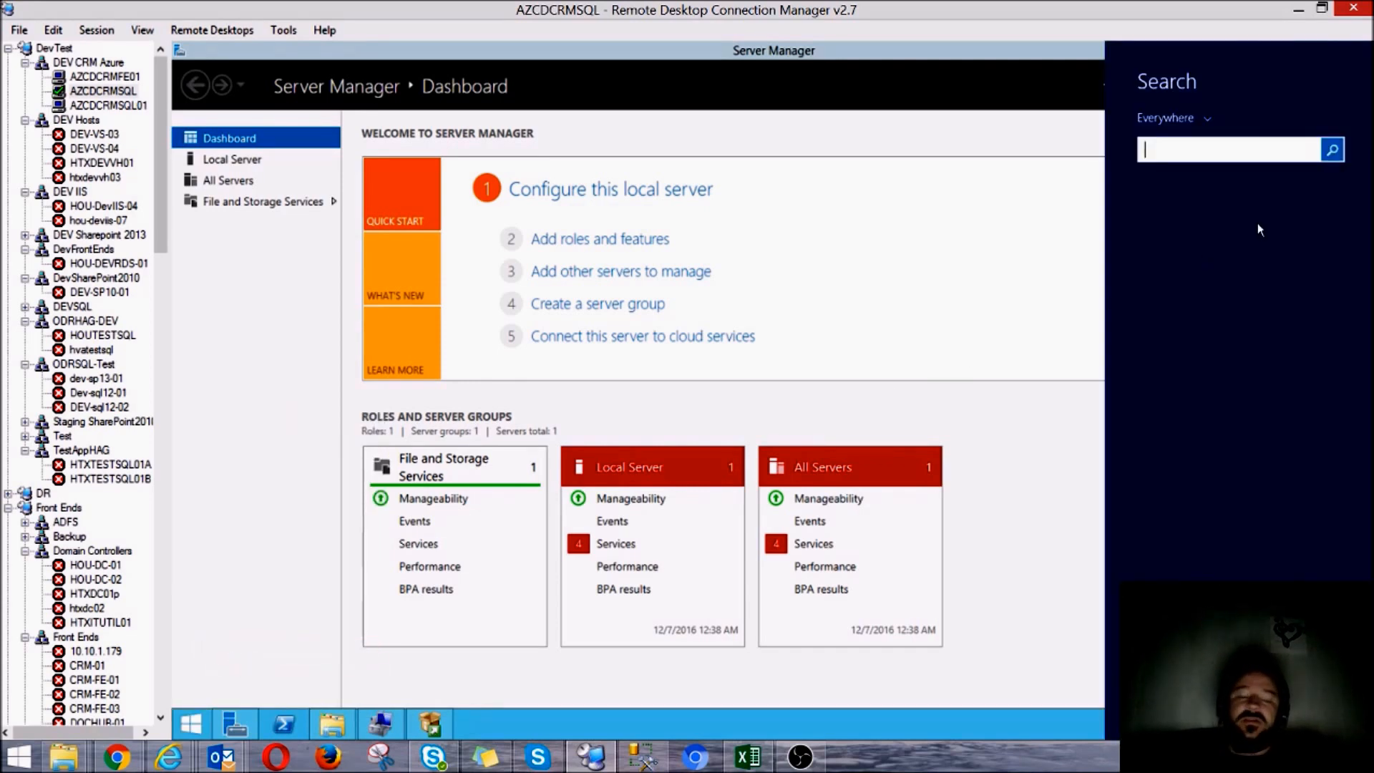
{"action": "type", "text": "sql"}
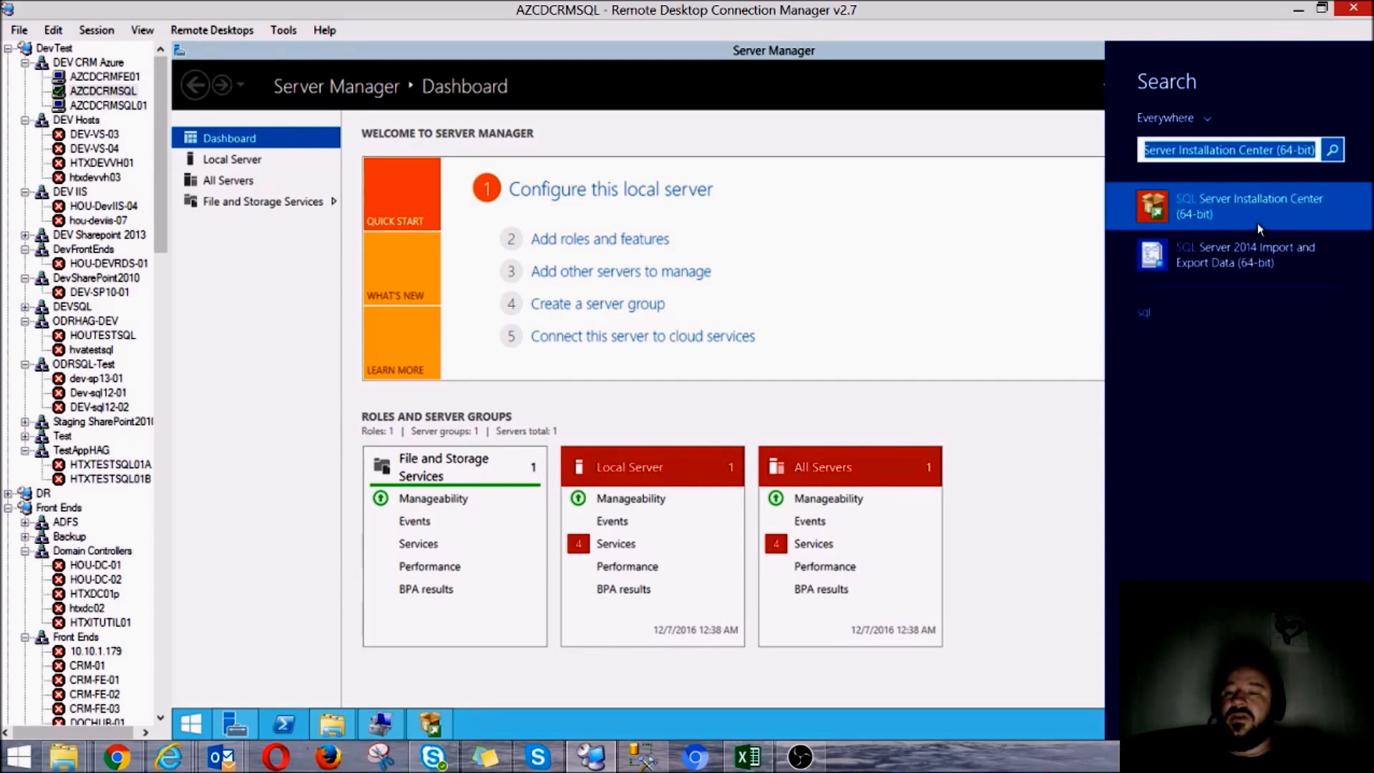
{"action": "key", "text": "BackSpace"}
{"action": "type", "text": "con"}
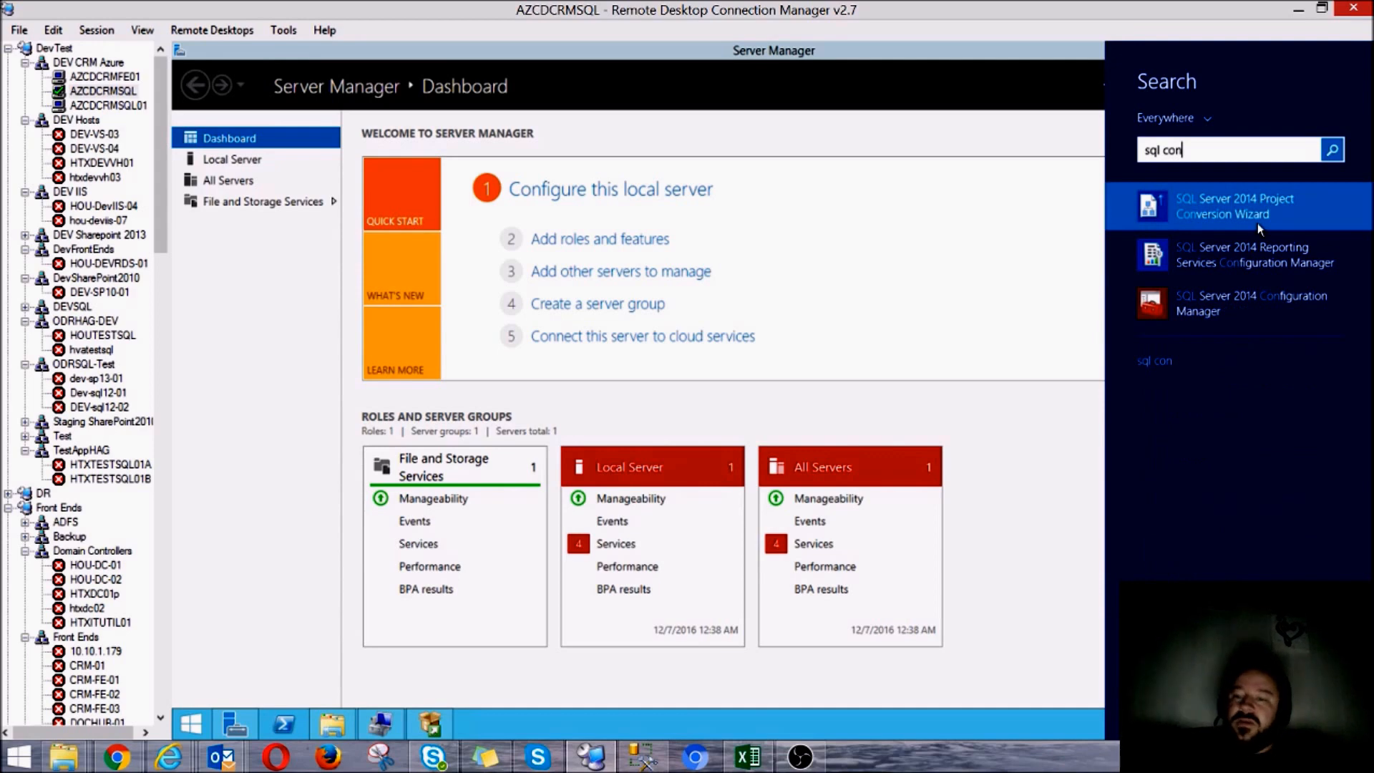
{"action": "left_click", "coordinate": [1214, 314]}
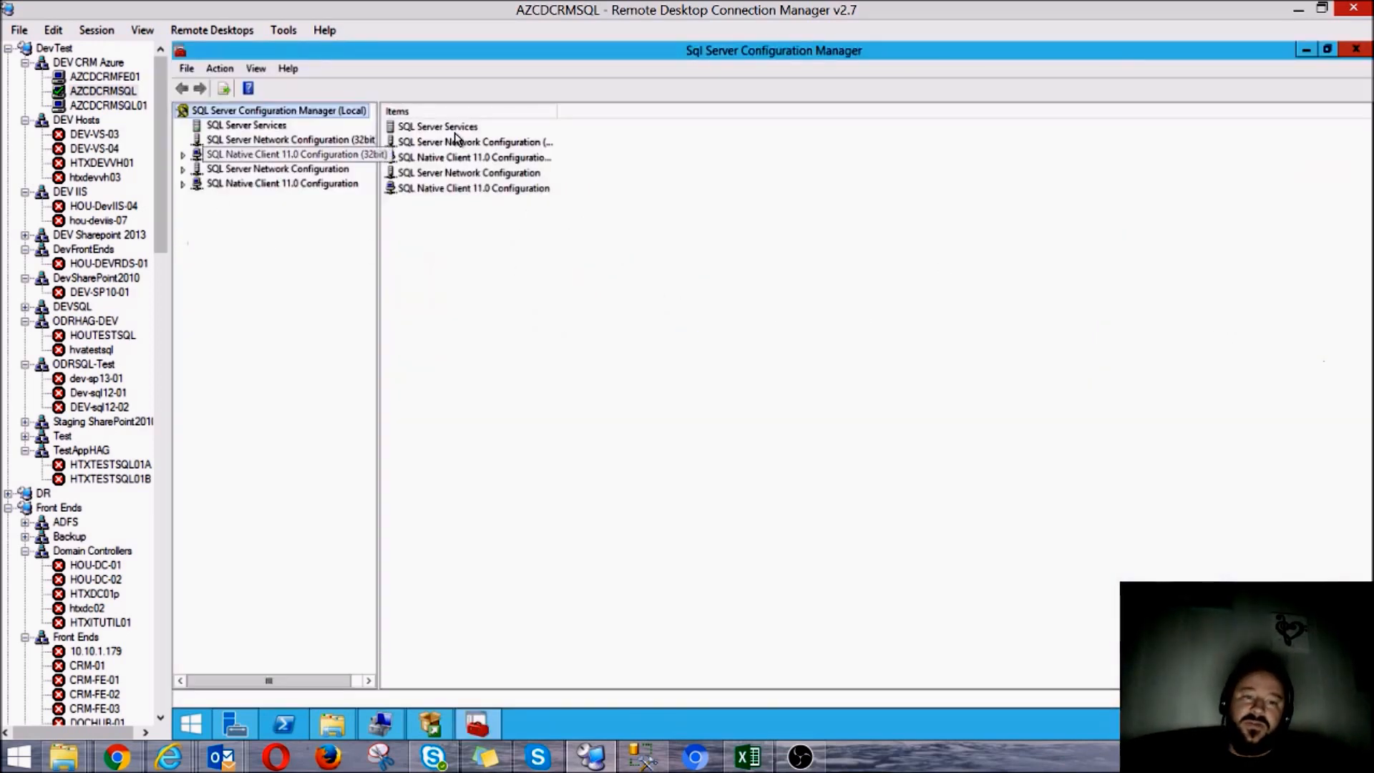
Try to start the SQL Server Analysis Services (MSSQLSERVER) service from the SQL Server Services list
{"action": "left_click", "coordinate": [245, 126]}
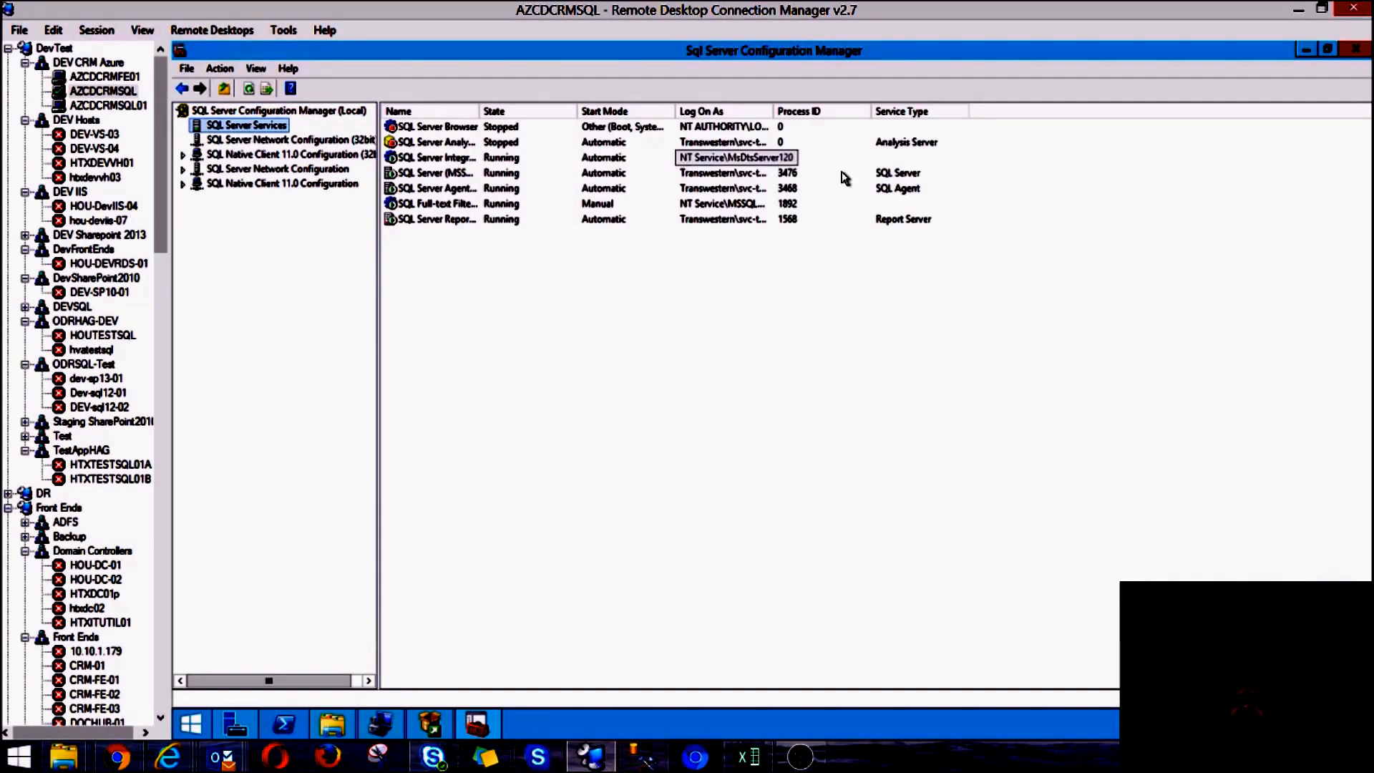
{"action": "left_click", "coordinate": [438, 142]}
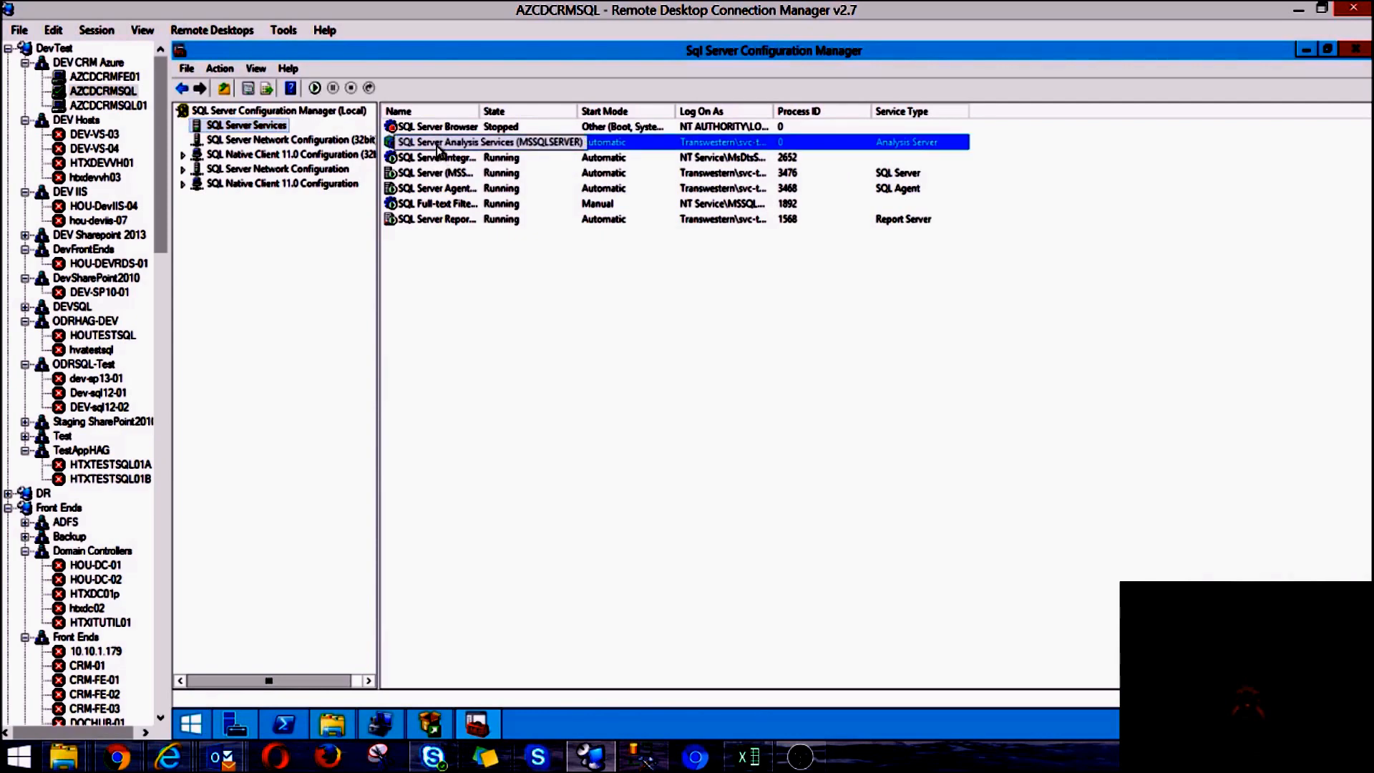
{"action": "right_click", "coordinate": [438, 148]}
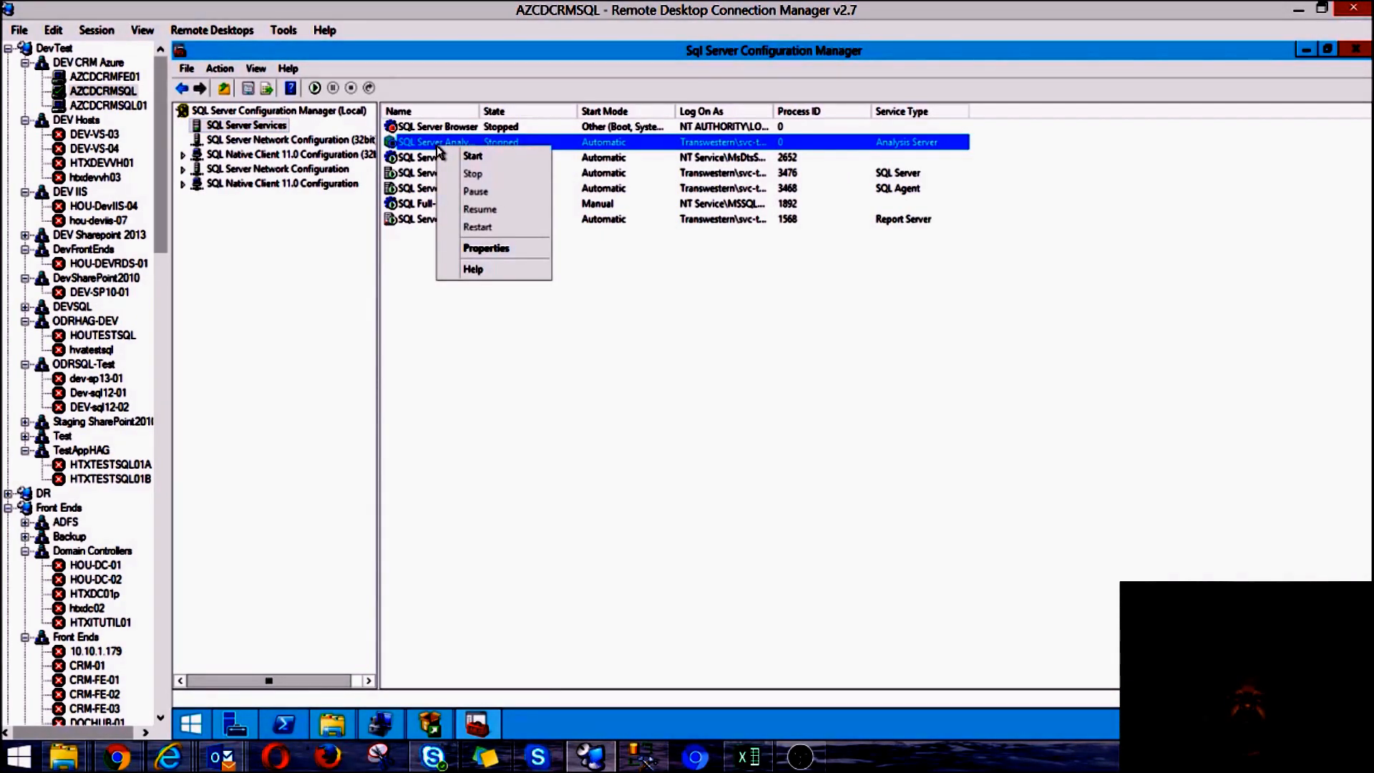
{"action": "left_click", "coordinate": [486, 158]}
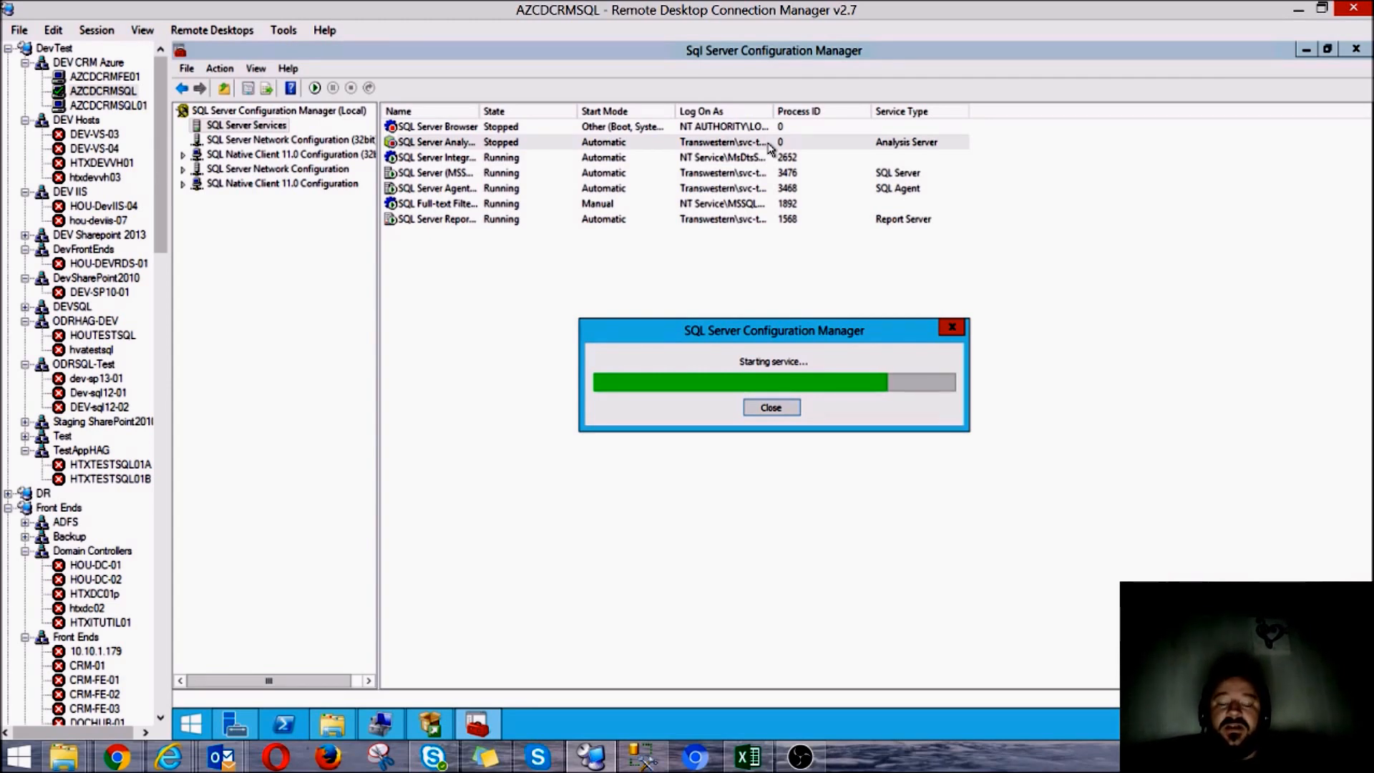
Search the server for Event Viewer and open it
{"action": "right_click", "coordinate": [200, 722]}
{"action": "left_click", "coordinate": [229, 650]}
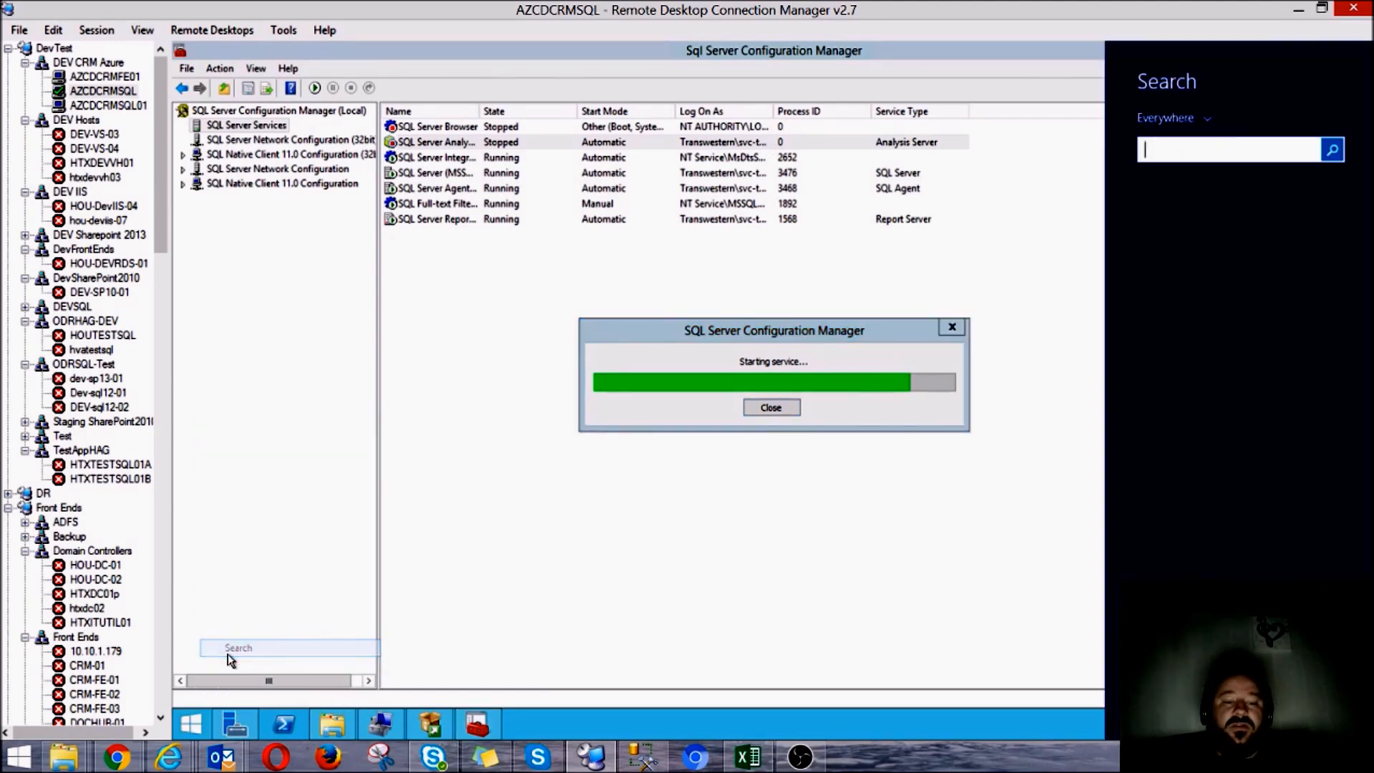
{"action": "type", "text": "Even"}
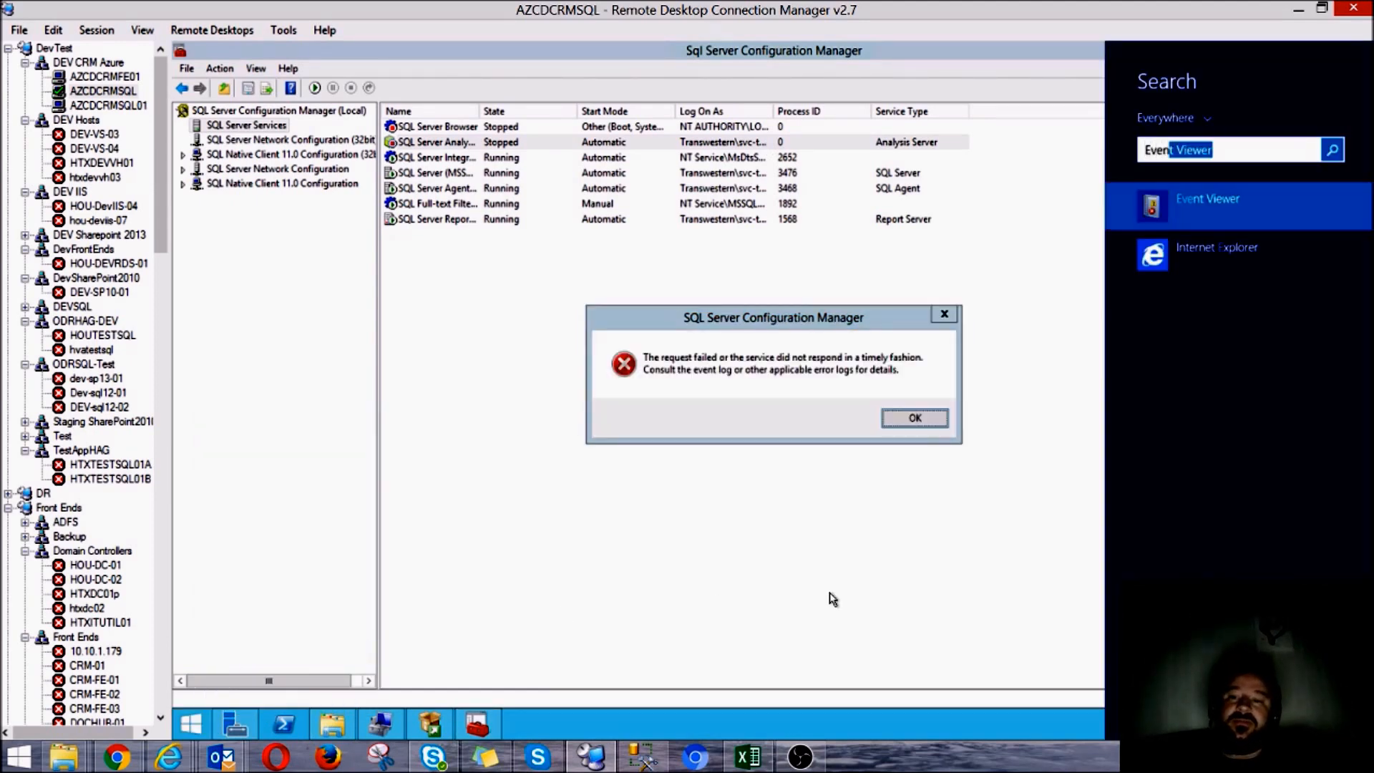
{"action": "type", "text": "t"}
{"action": "key", "text": "Return"}
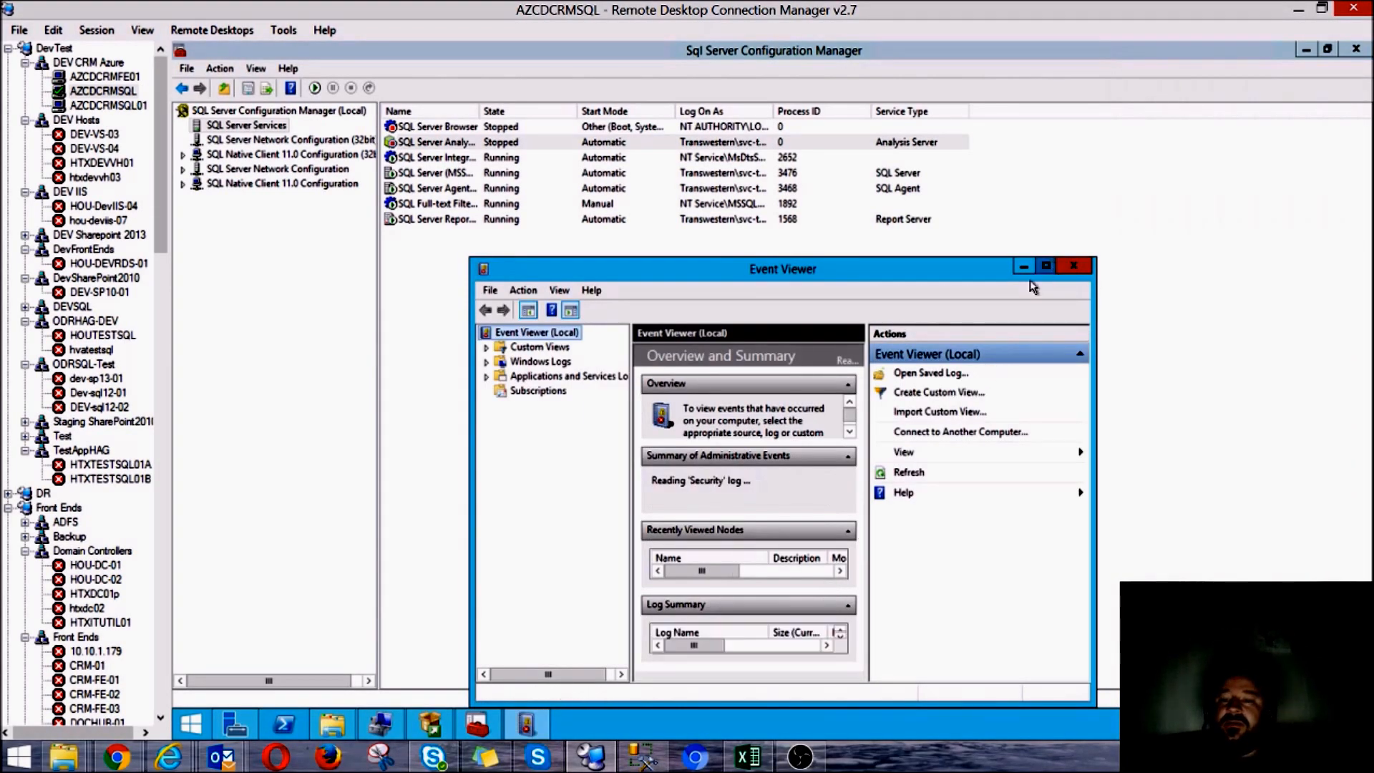
Open the Windows Application log in the maximized Event Viewer and examine the latest MSSQLServerOLAPService error
{"action": "left_click", "coordinate": [1046, 265]}
{"action": "left_click", "coordinate": [227, 127]}
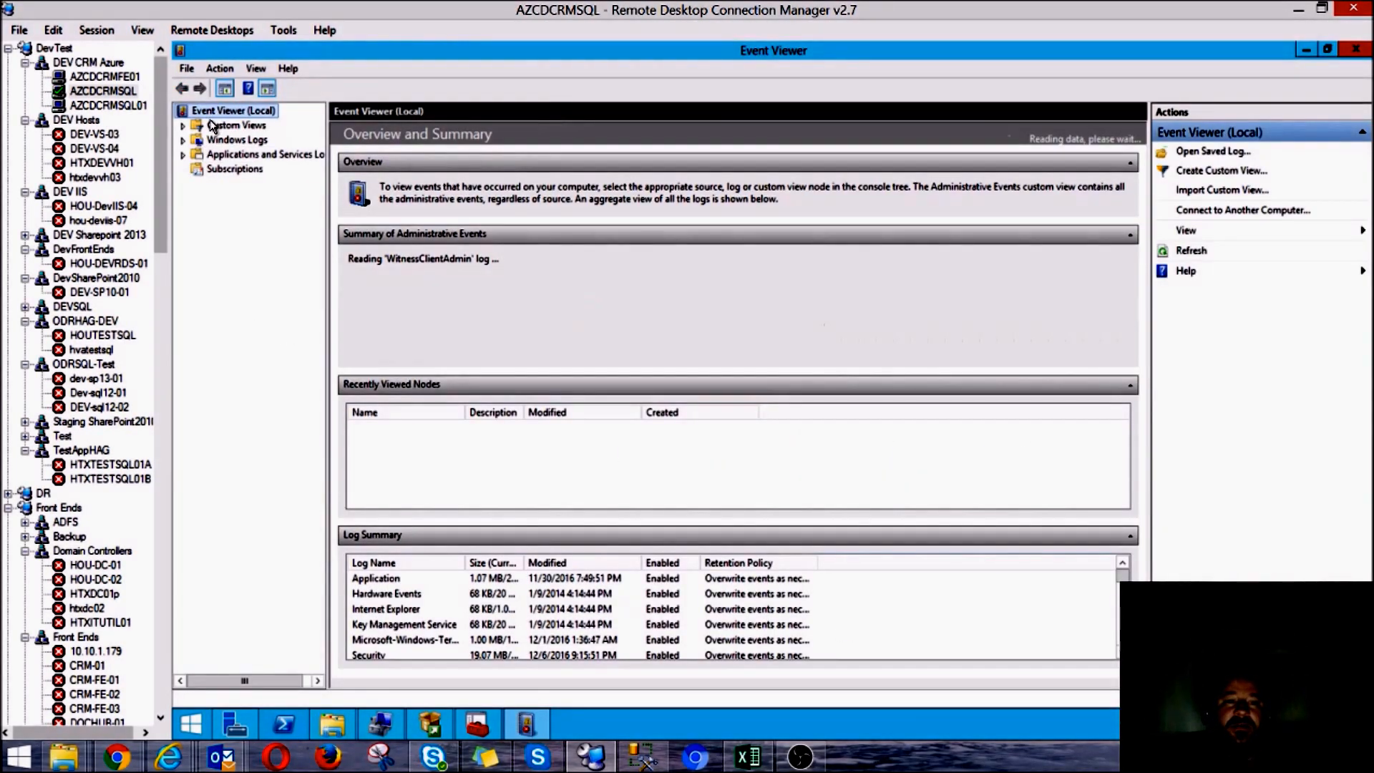
{"action": "left_click", "coordinate": [219, 141]}
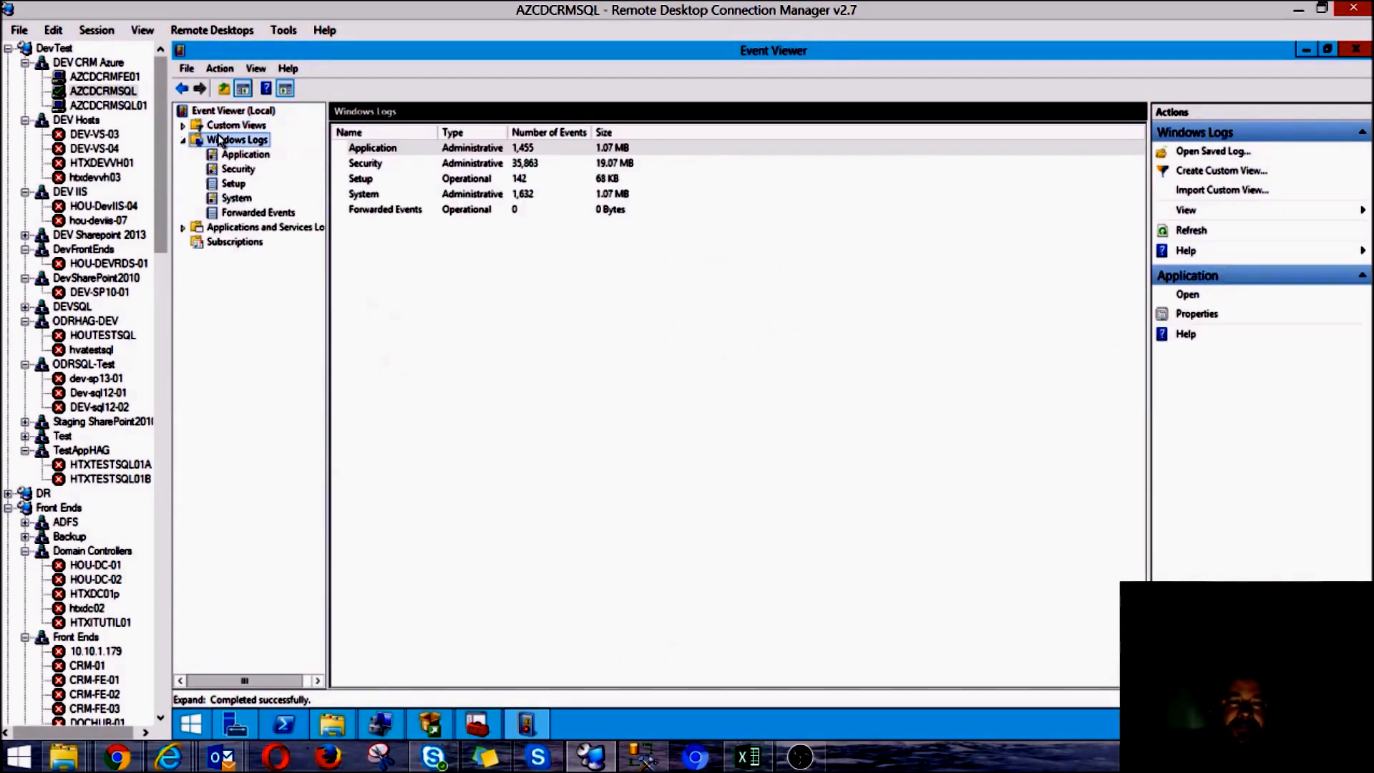
{"action": "left_click", "coordinate": [241, 168]}
{"action": "left_click", "coordinate": [245, 154]}
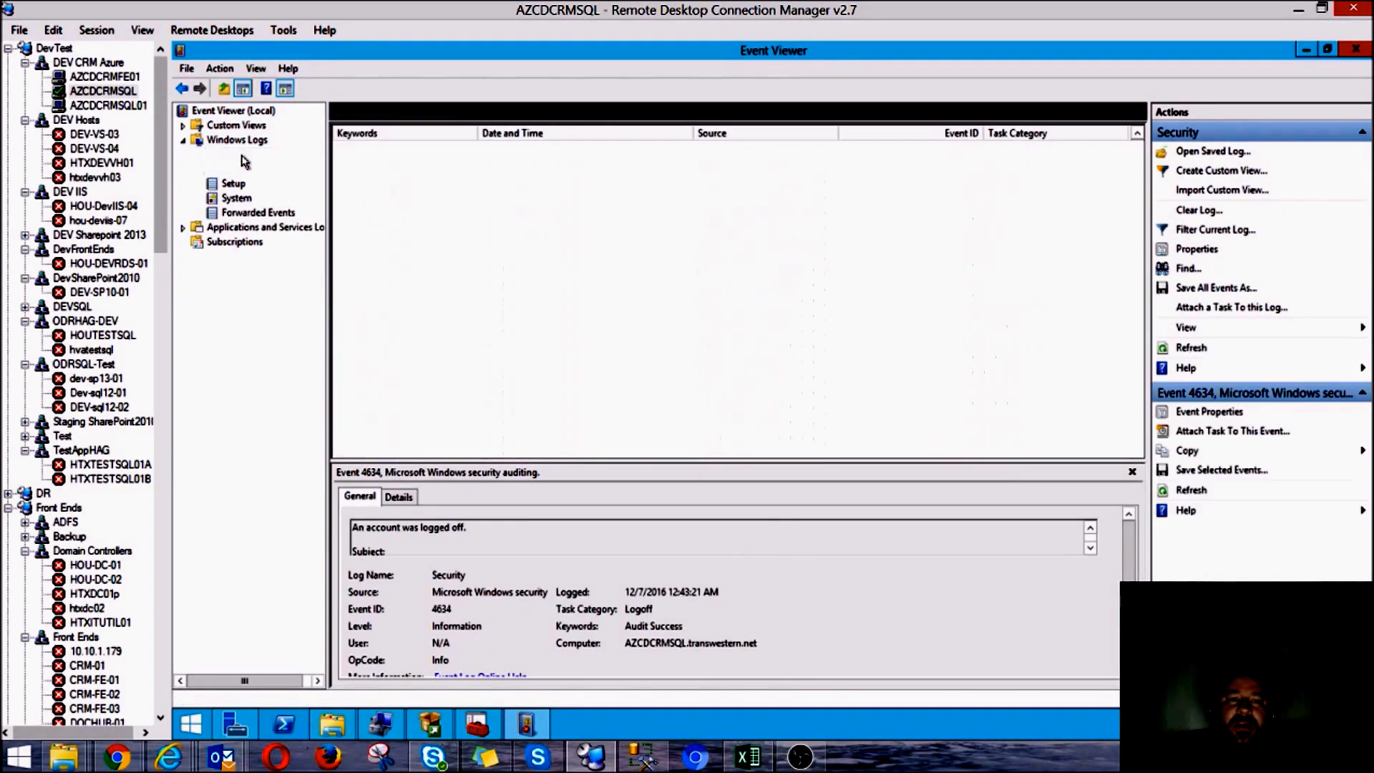
{"action": "left_click", "coordinate": [382, 164]}
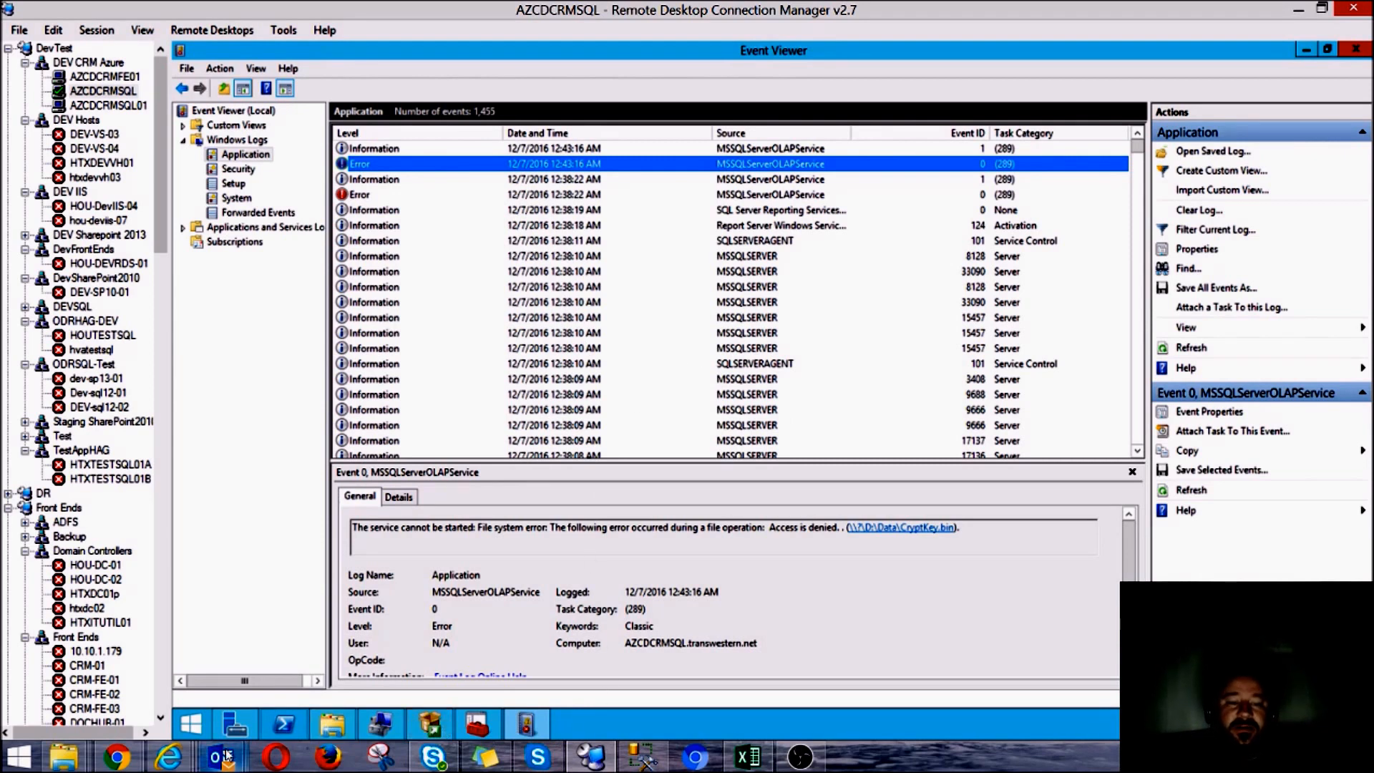
Add the Analysis Services "svc-" service account to the server's local Administrators group in Computer Management, and minimize the console
{"action": "mouse_move", "coordinate": [369, 730]}
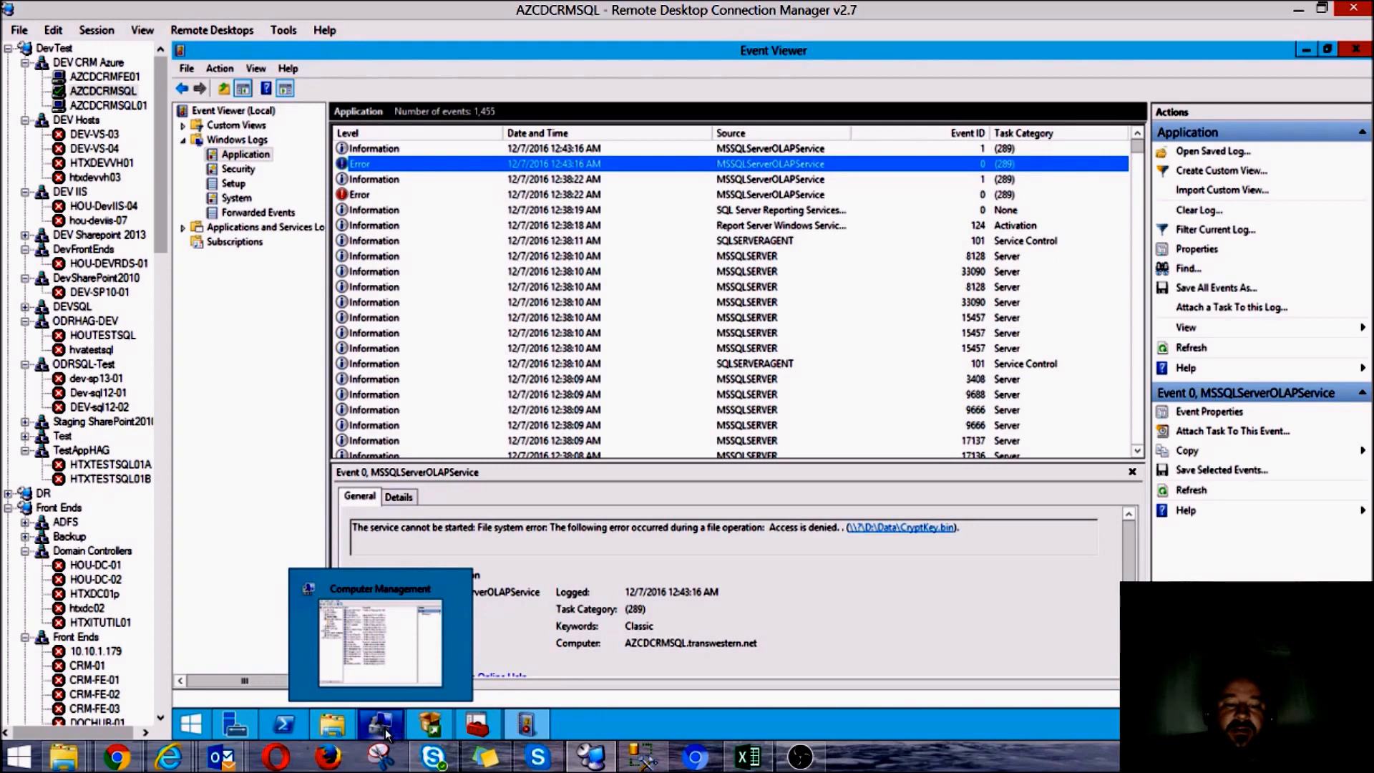
{"action": "left_click", "coordinate": [380, 725]}
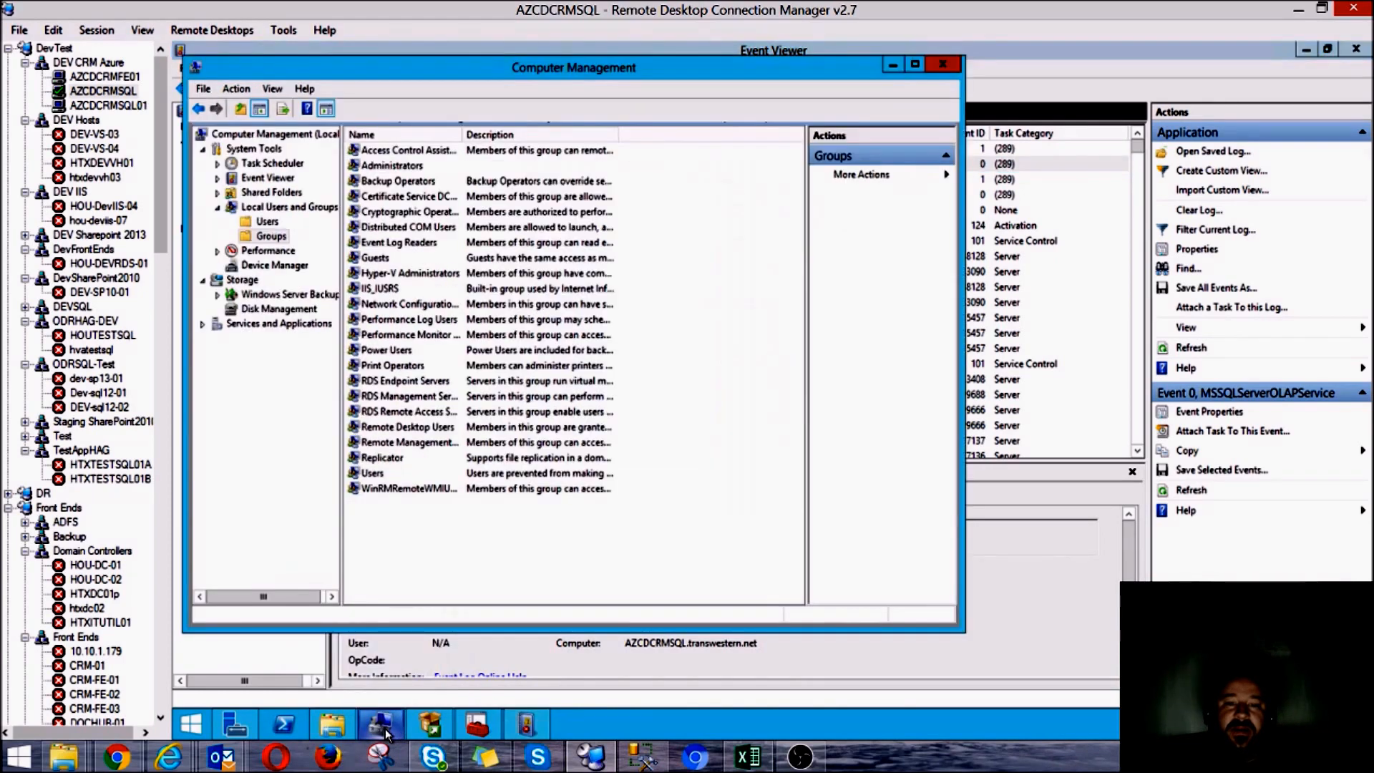
{"action": "double_click", "coordinate": [426, 165]}
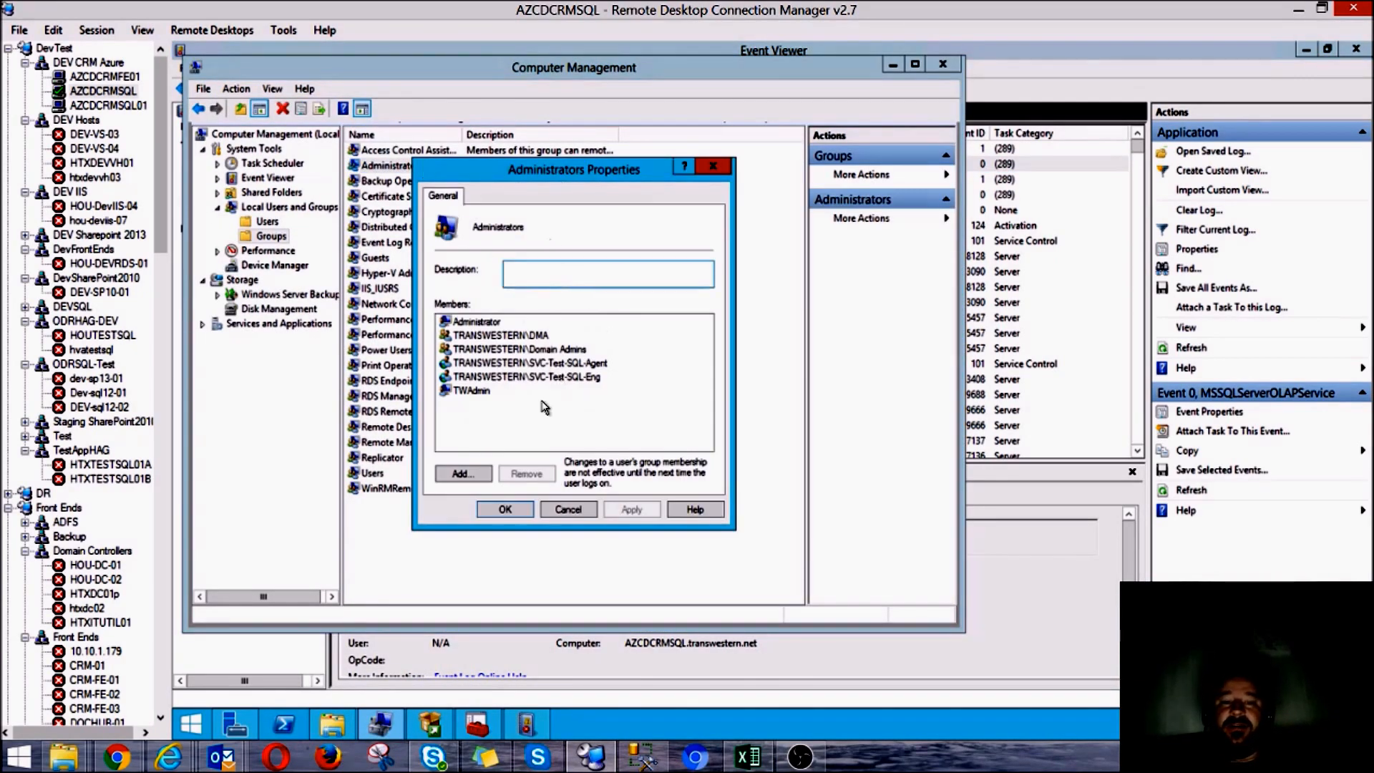
{"action": "left_click", "coordinate": [463, 474]}
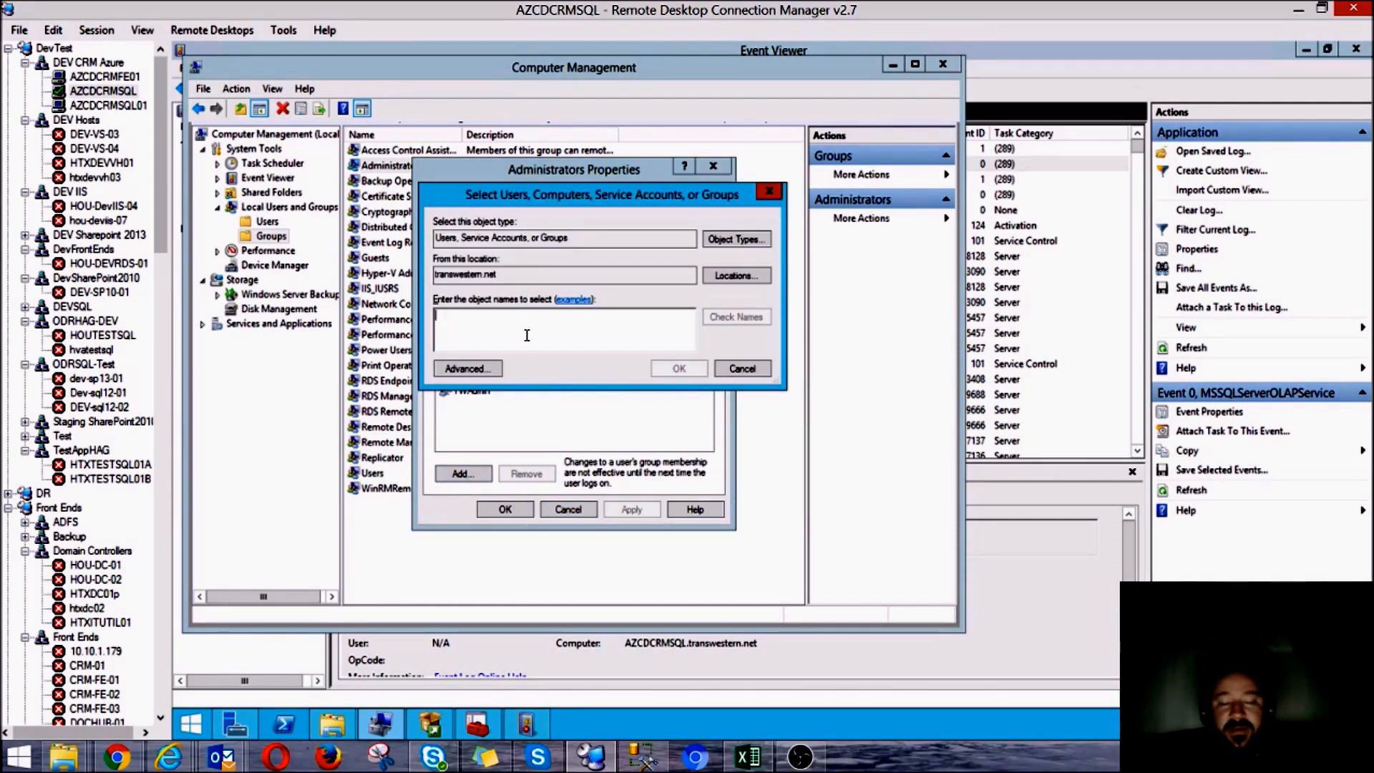
{"action": "type", "text": "svc-"}
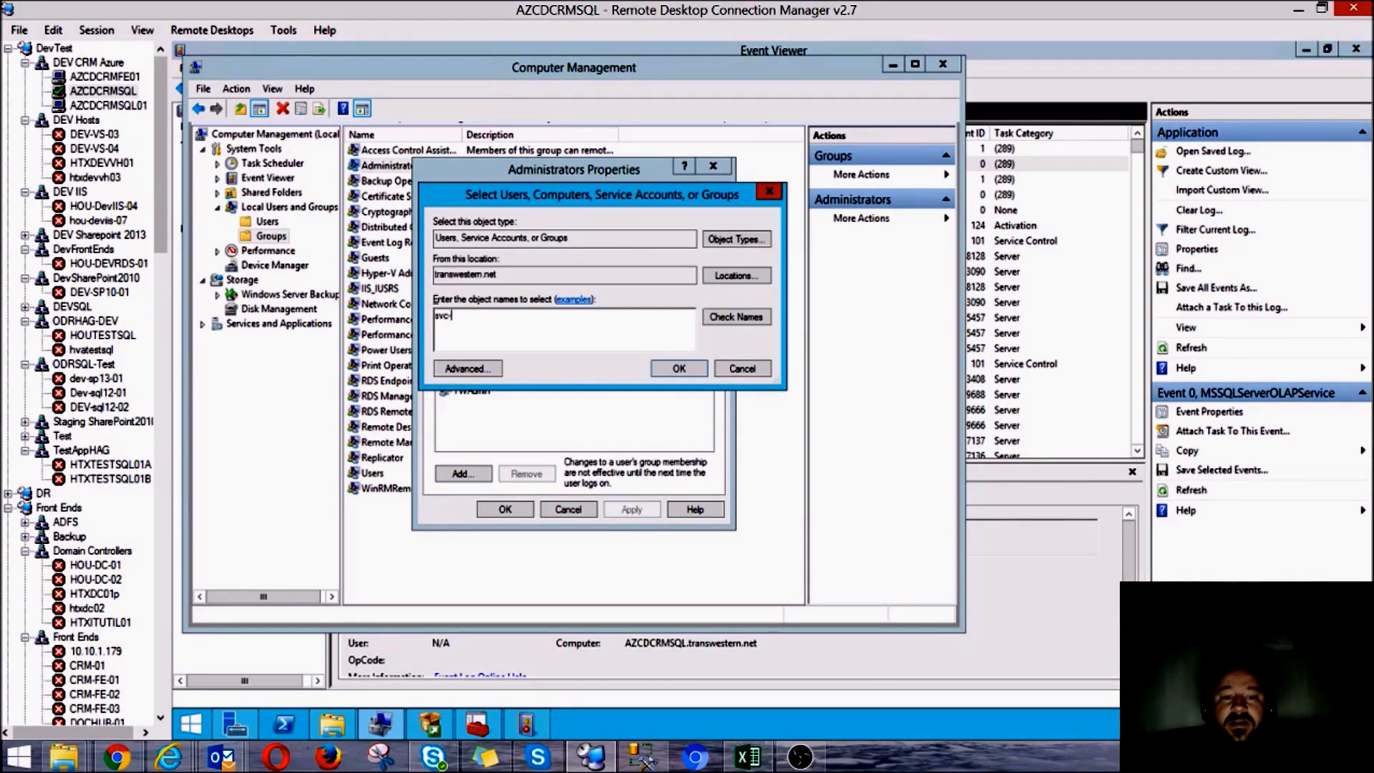
{"action": "key", "text": "Return"}
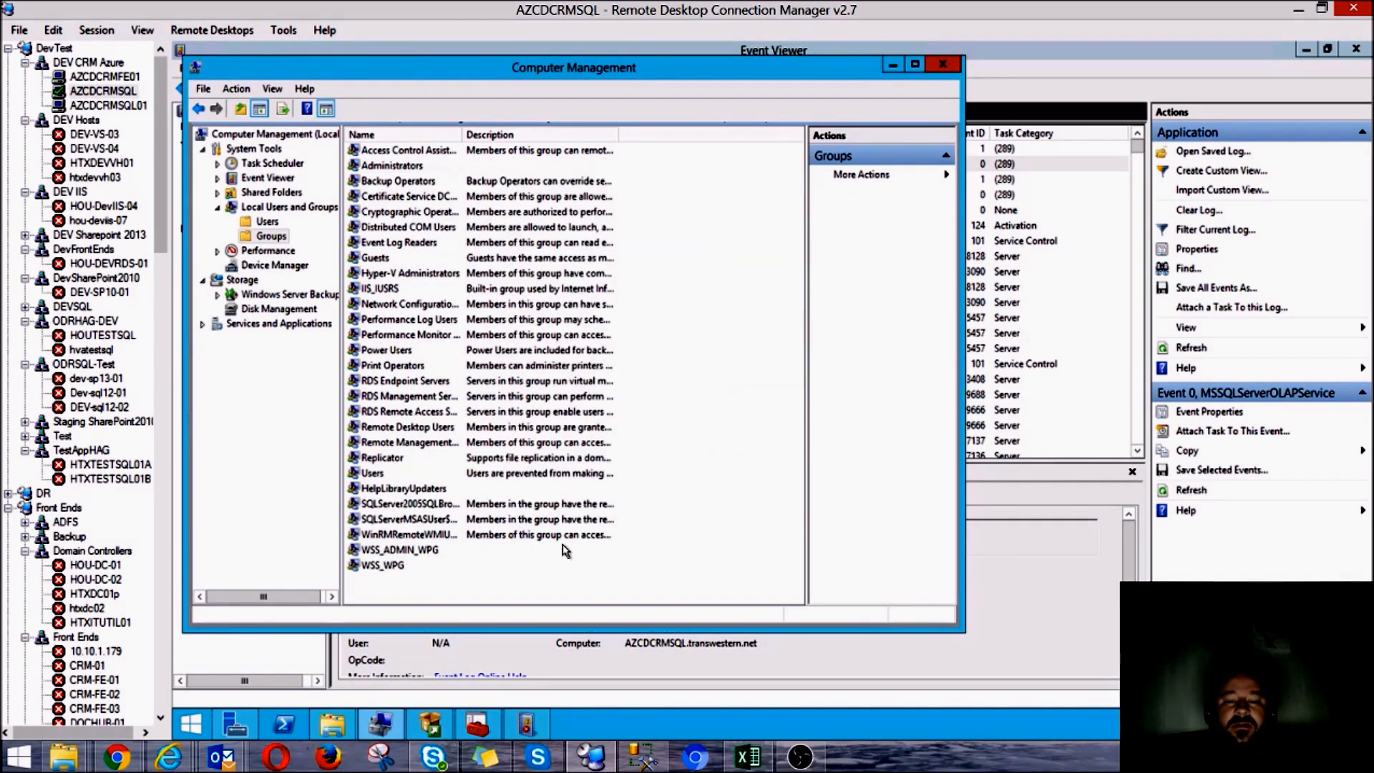
{"action": "left_click", "coordinate": [891, 69]}
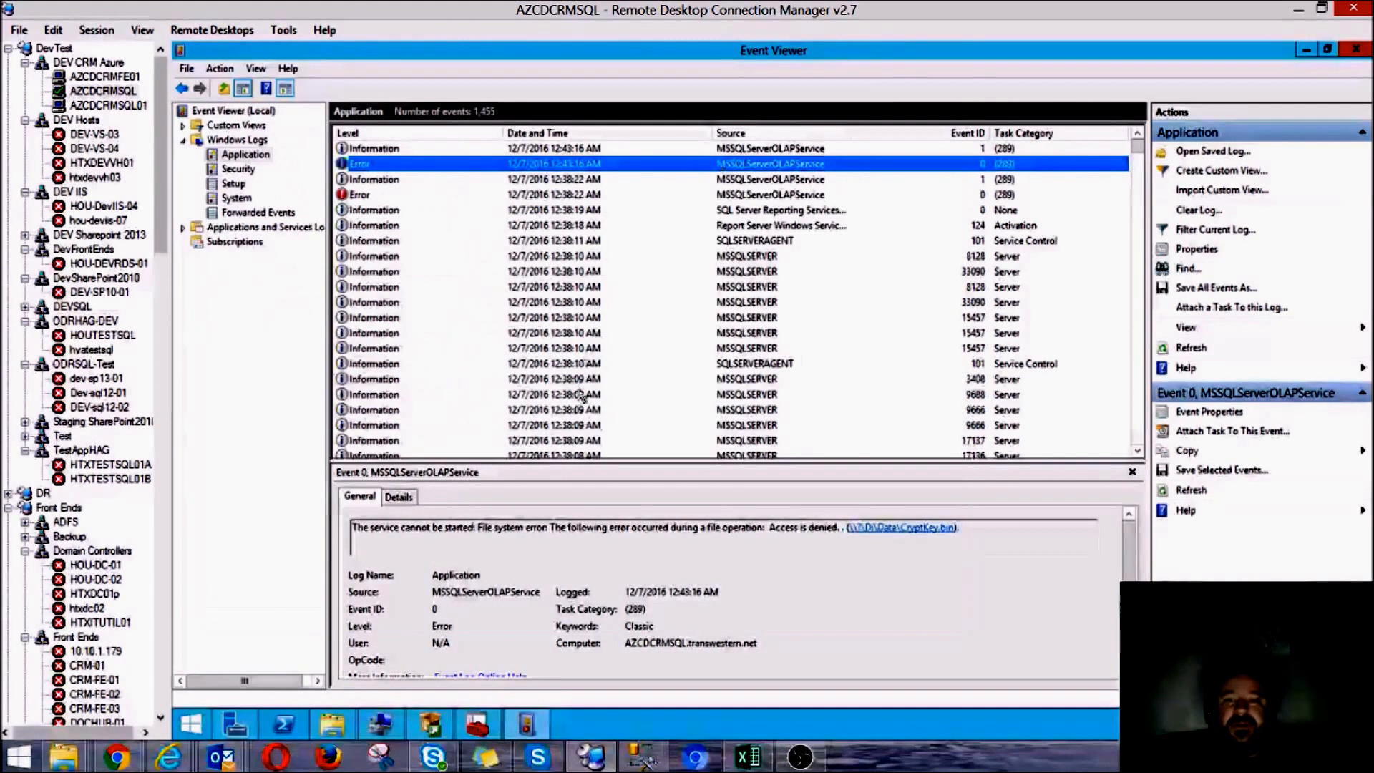
Return to SQL Server Configuration Manager, dismiss the failed-request message and start the SQL Server Analysis Services service again
{"action": "left_click", "coordinate": [486, 727]}
{"action": "left_click", "coordinate": [487, 726]}
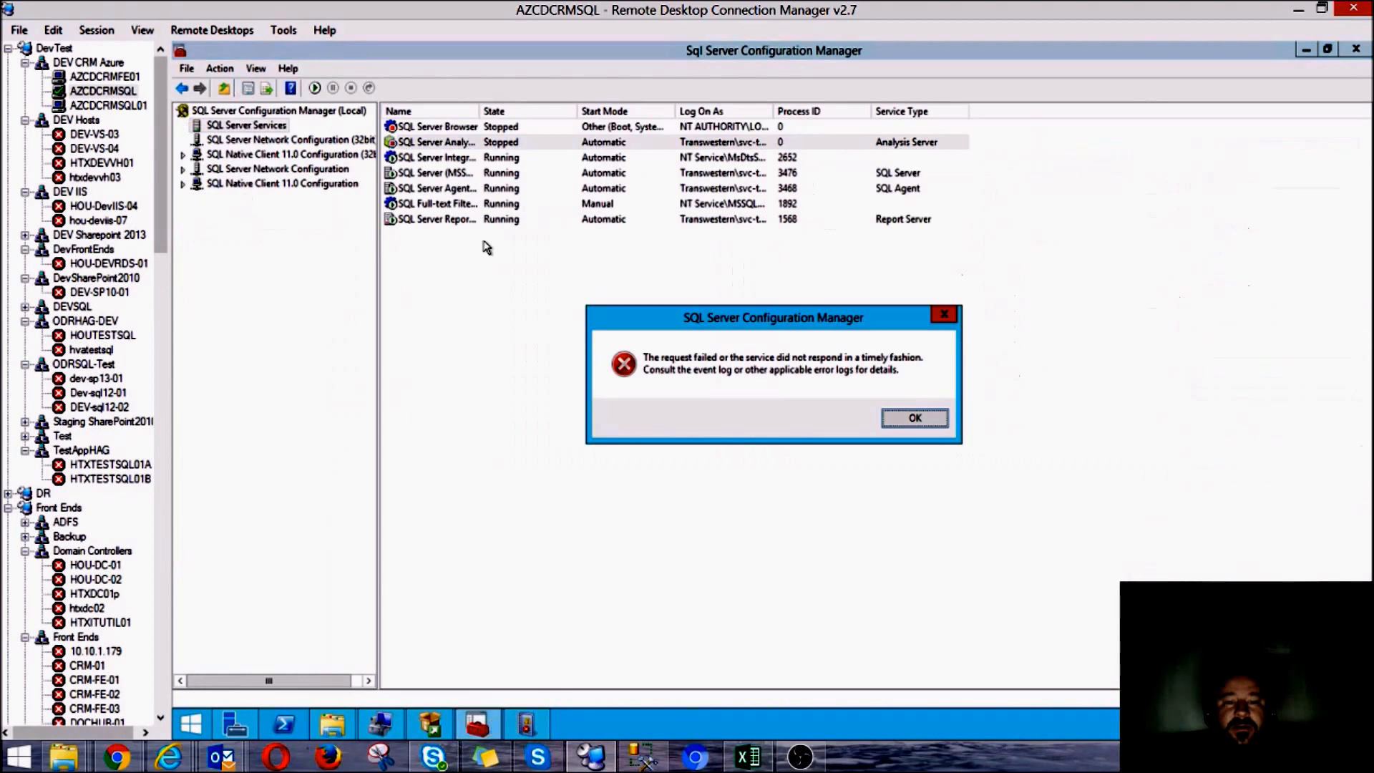
{"action": "left_click", "coordinate": [928, 418]}
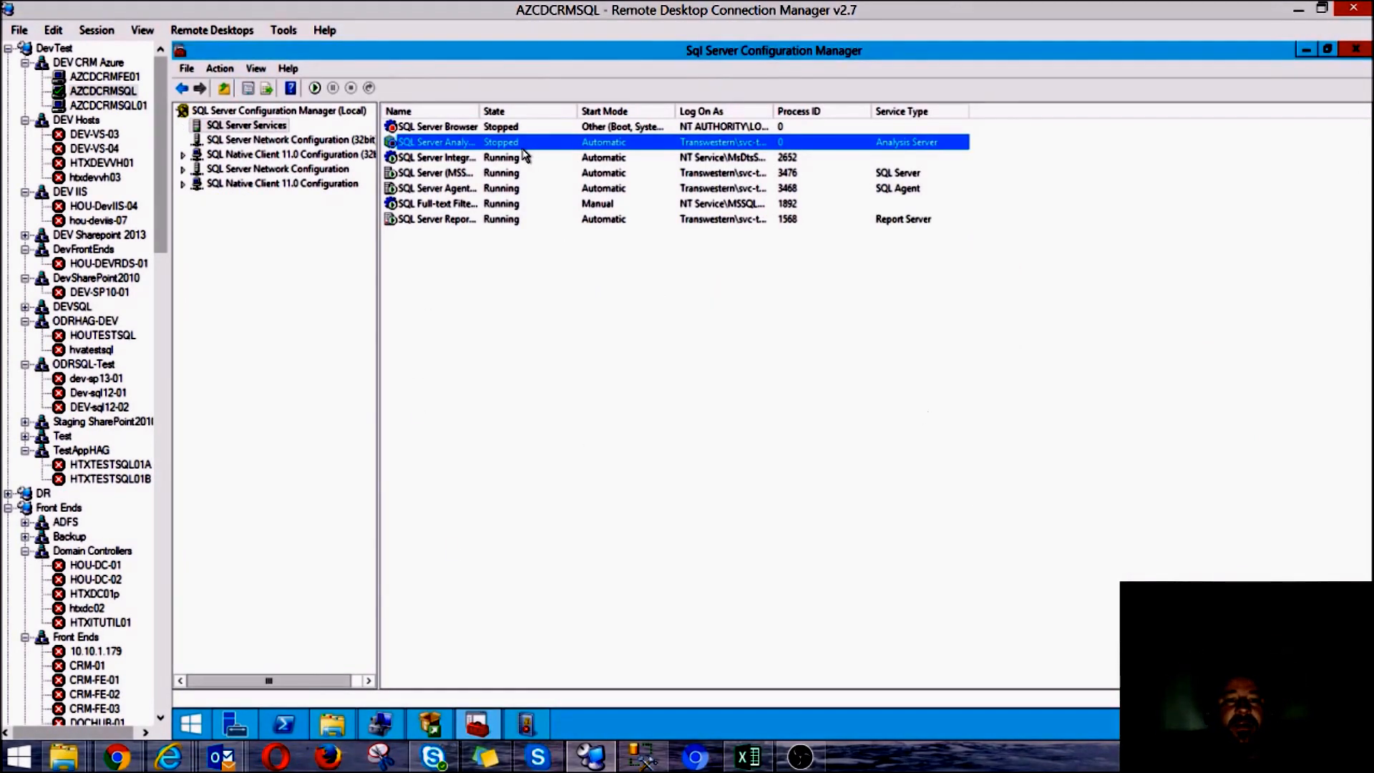
{"action": "right_click", "coordinate": [523, 147]}
{"action": "left_click", "coordinate": [537, 154]}
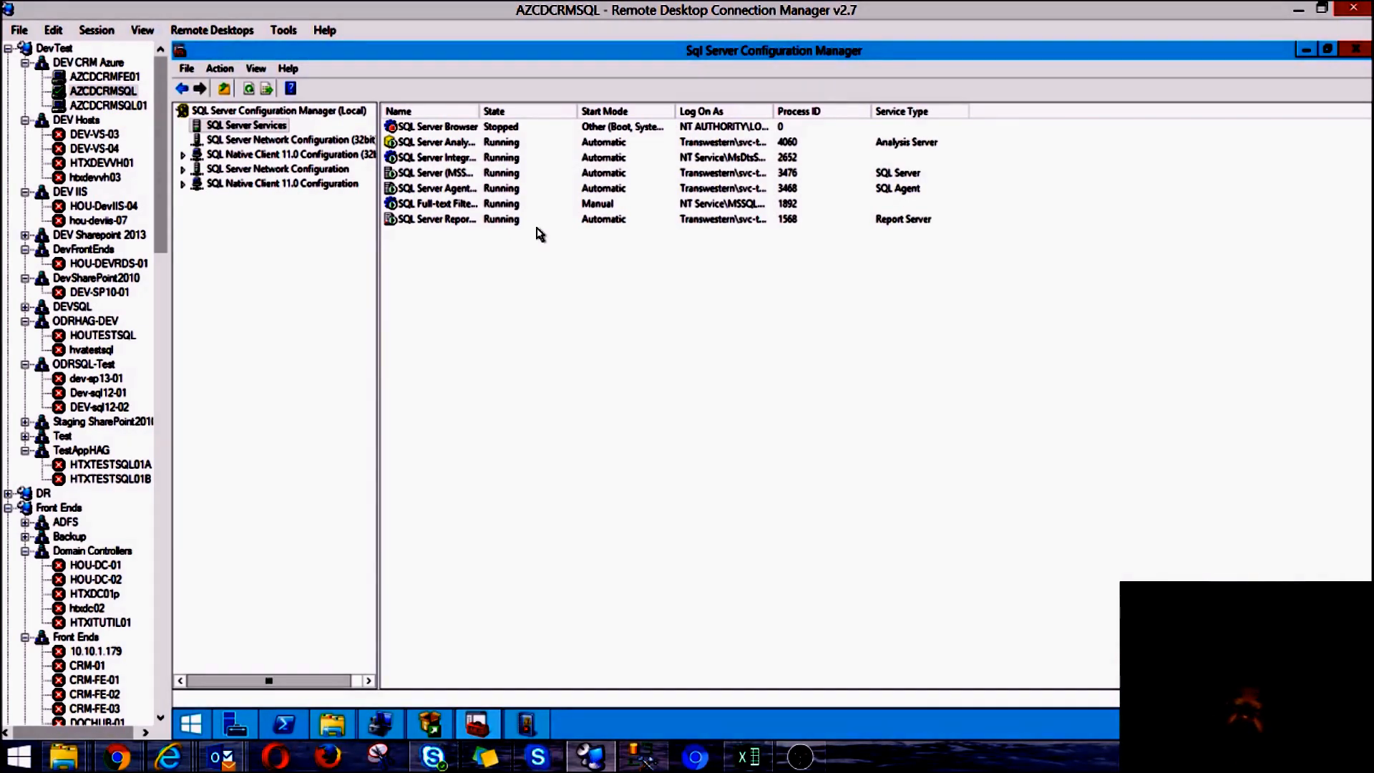
Close Configuration Manager, Event Viewer, Server Manager, the SQL Server Installation Center and the setup DVD's folder window
{"action": "left_click", "coordinate": [1345, 49]}
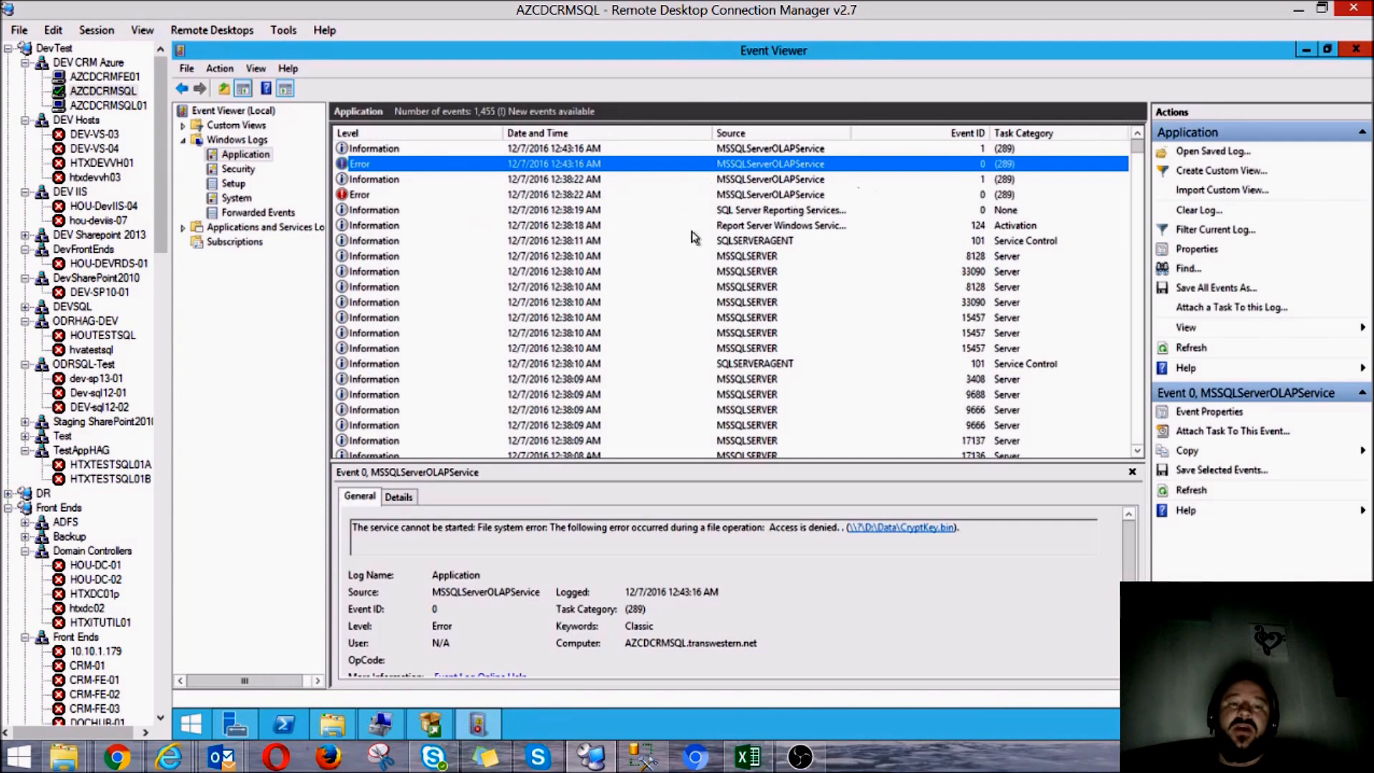
{"action": "left_click", "coordinate": [1362, 50]}
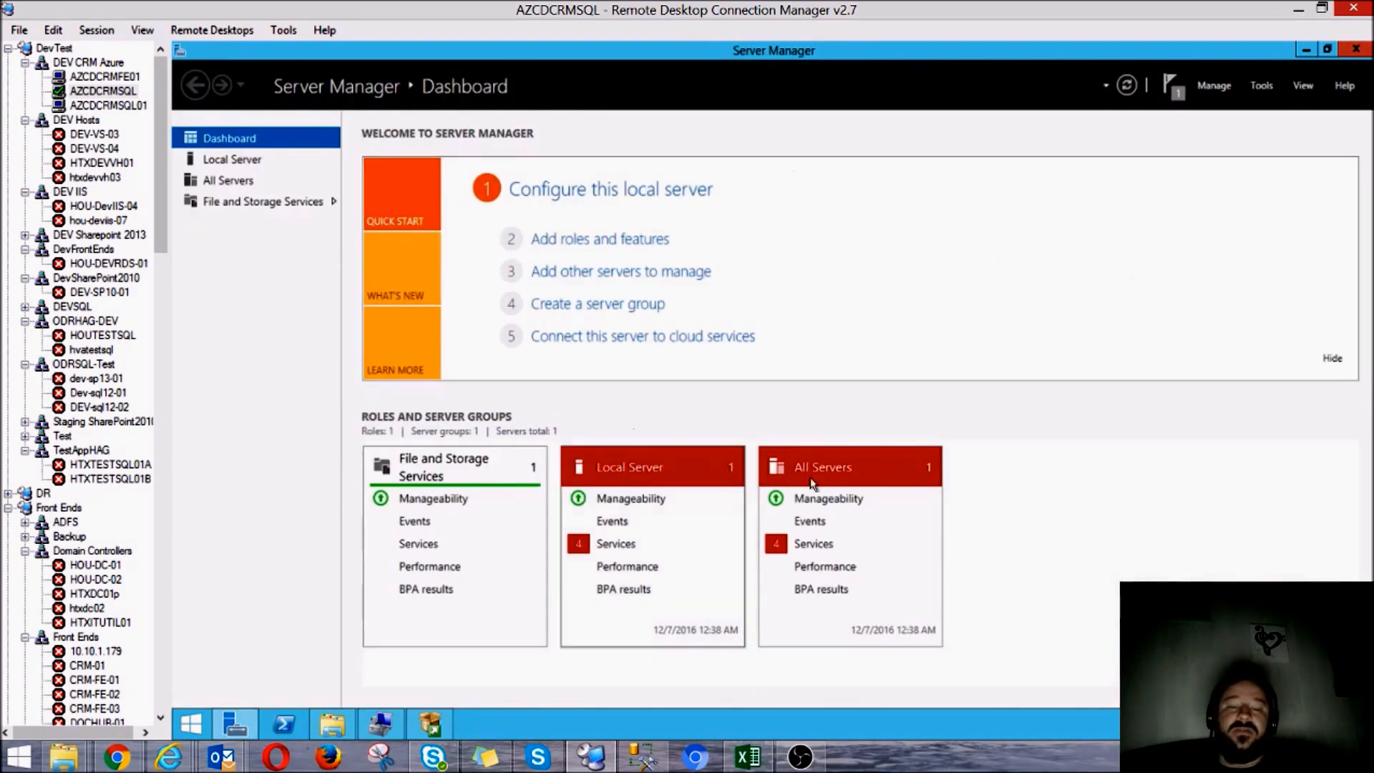
{"action": "left_click", "coordinate": [1355, 48]}
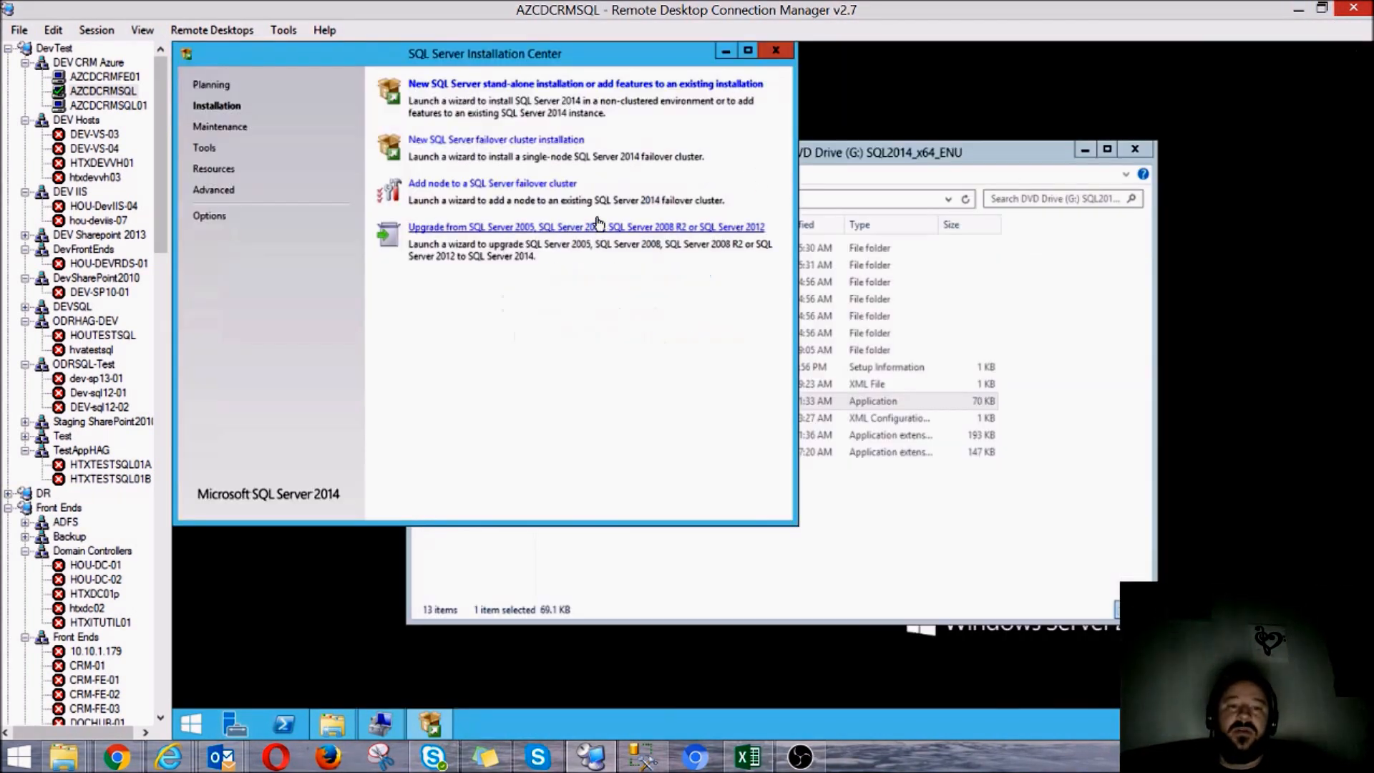
{"action": "left_click", "coordinate": [775, 49]}
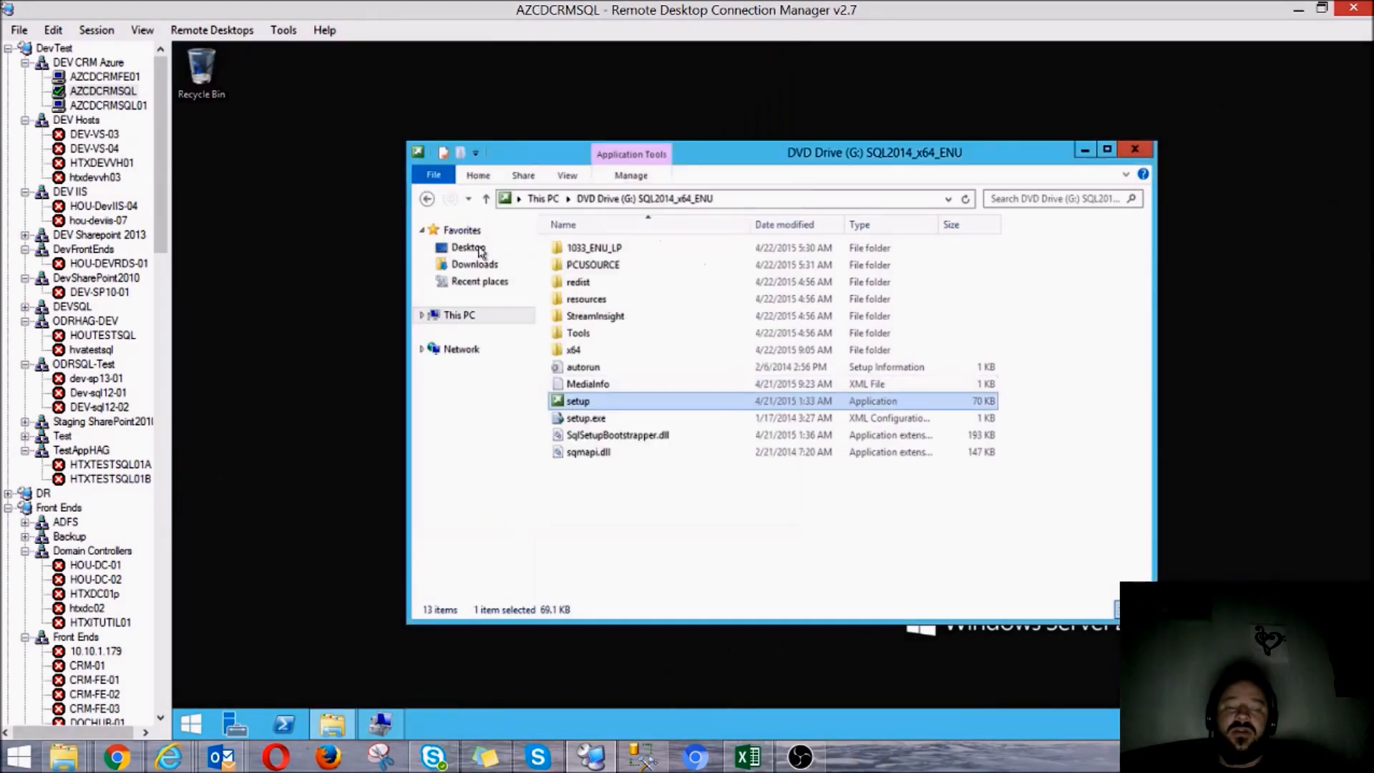
{"action": "left_click", "coordinate": [1125, 149]}
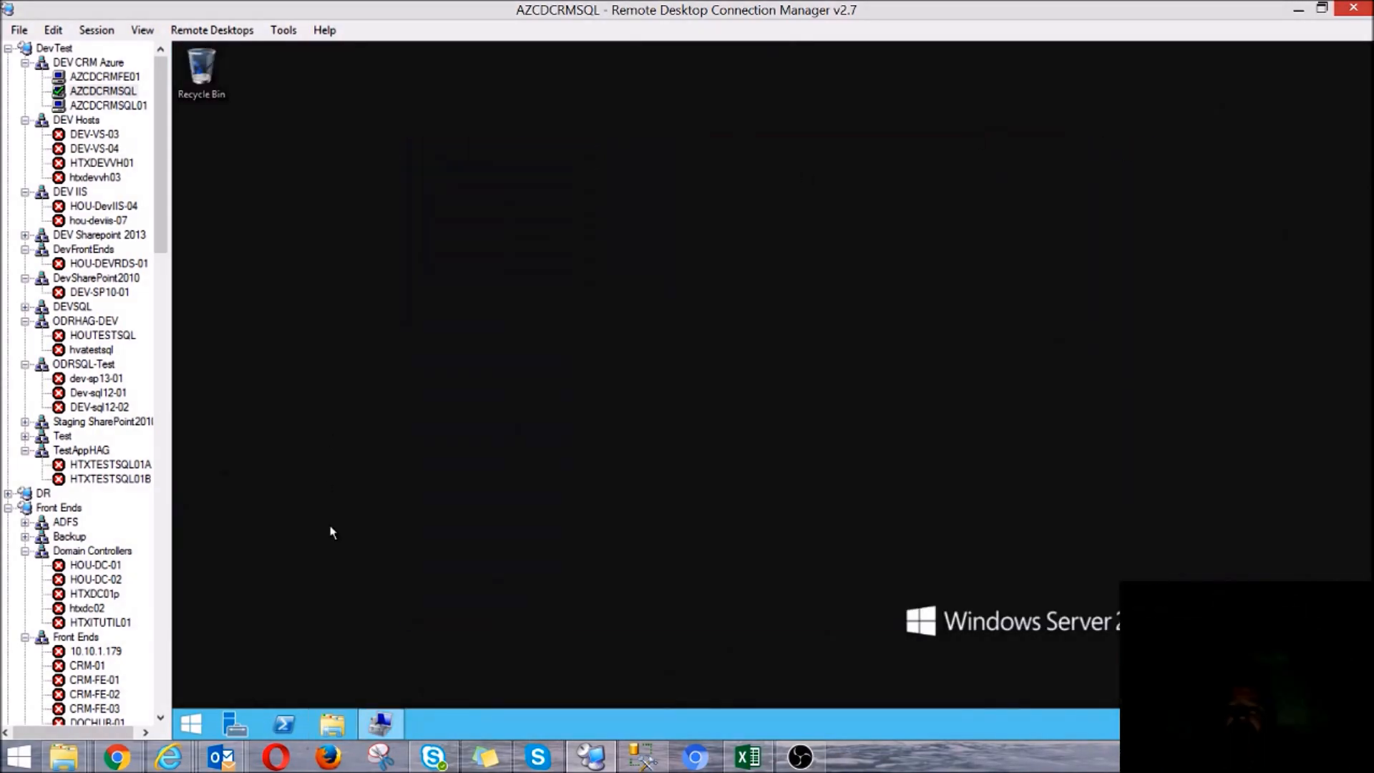
Browse the SQL DATA (D:) drive to Data\MSSQL12.MSSQLSERVER\MSSQL\DATA and examine the database files
{"action": "left_click", "coordinate": [192, 724]}
{"action": "left_click", "coordinate": [283, 380]}
{"action": "double_click", "coordinate": [1045, 366]}
{"action": "double_click", "coordinate": [570, 249]}
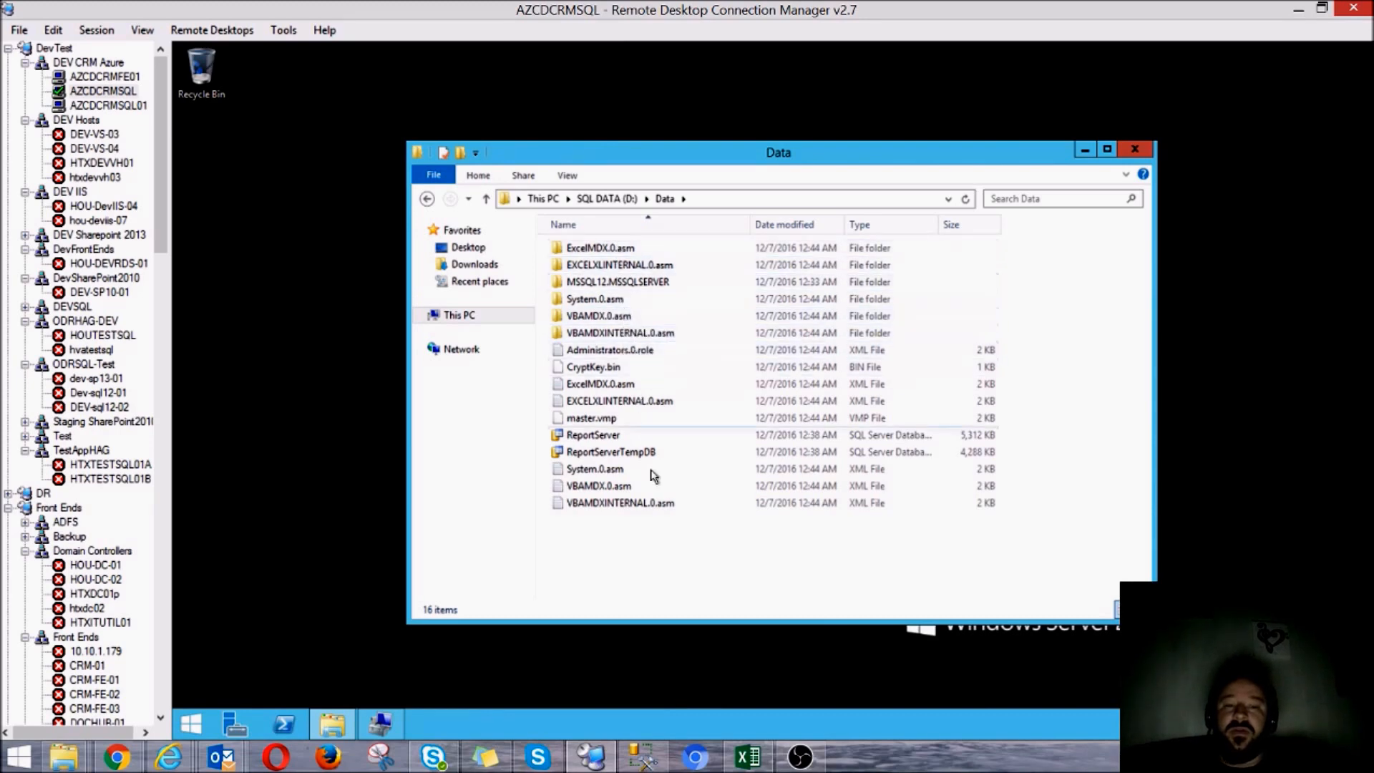
{"action": "double_click", "coordinate": [623, 287]}
{"action": "double_click", "coordinate": [599, 247]}
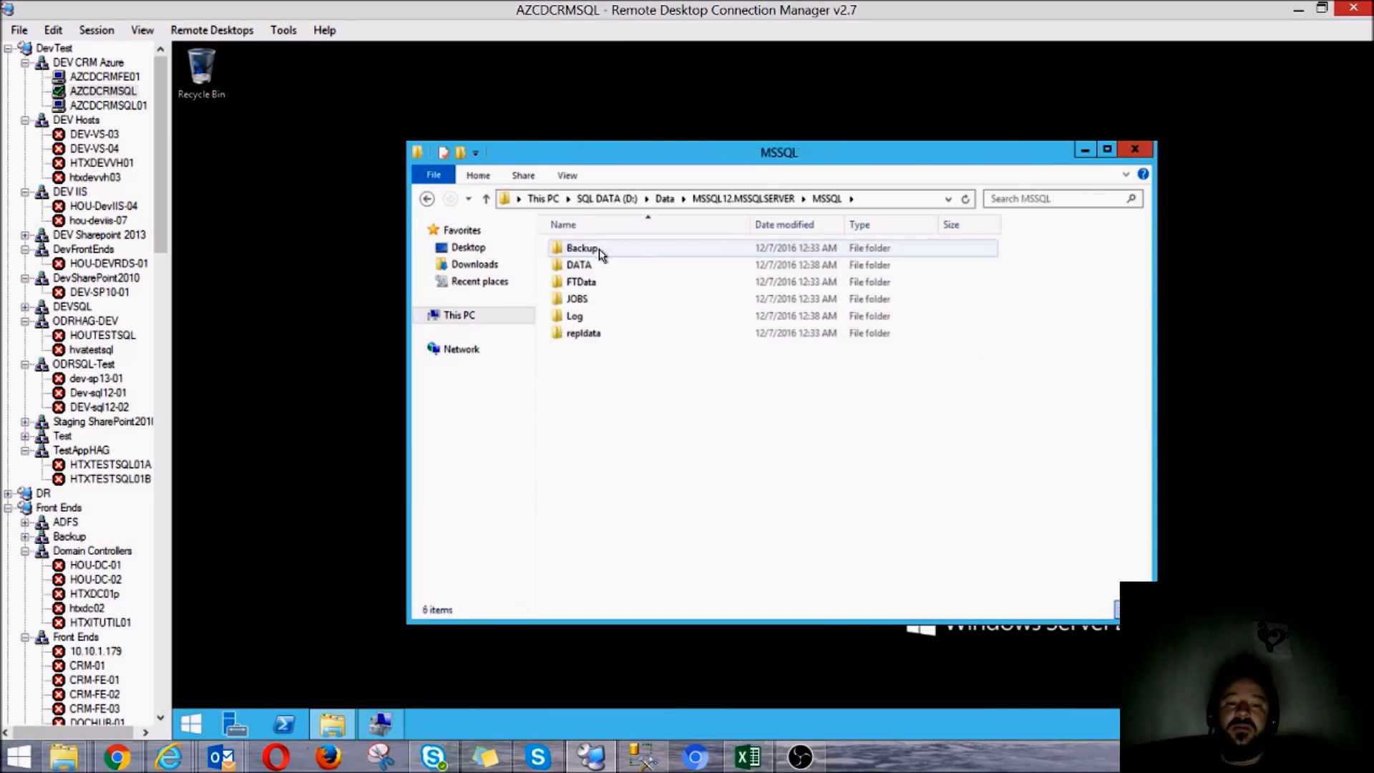
{"action": "double_click", "coordinate": [584, 265]}
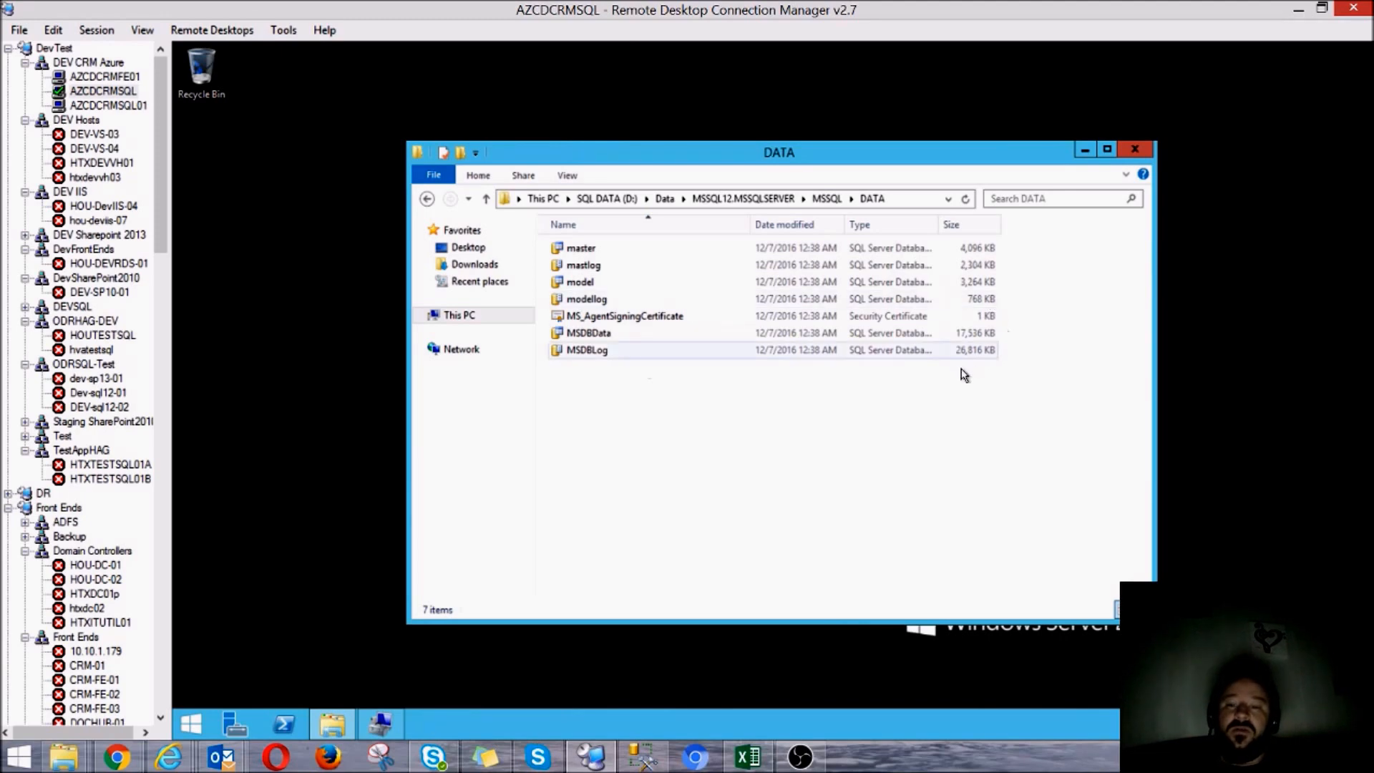
Examine the log files in the Logs folder on the SQL LOGS (L:) drive
{"action": "left_click", "coordinate": [543, 198]}
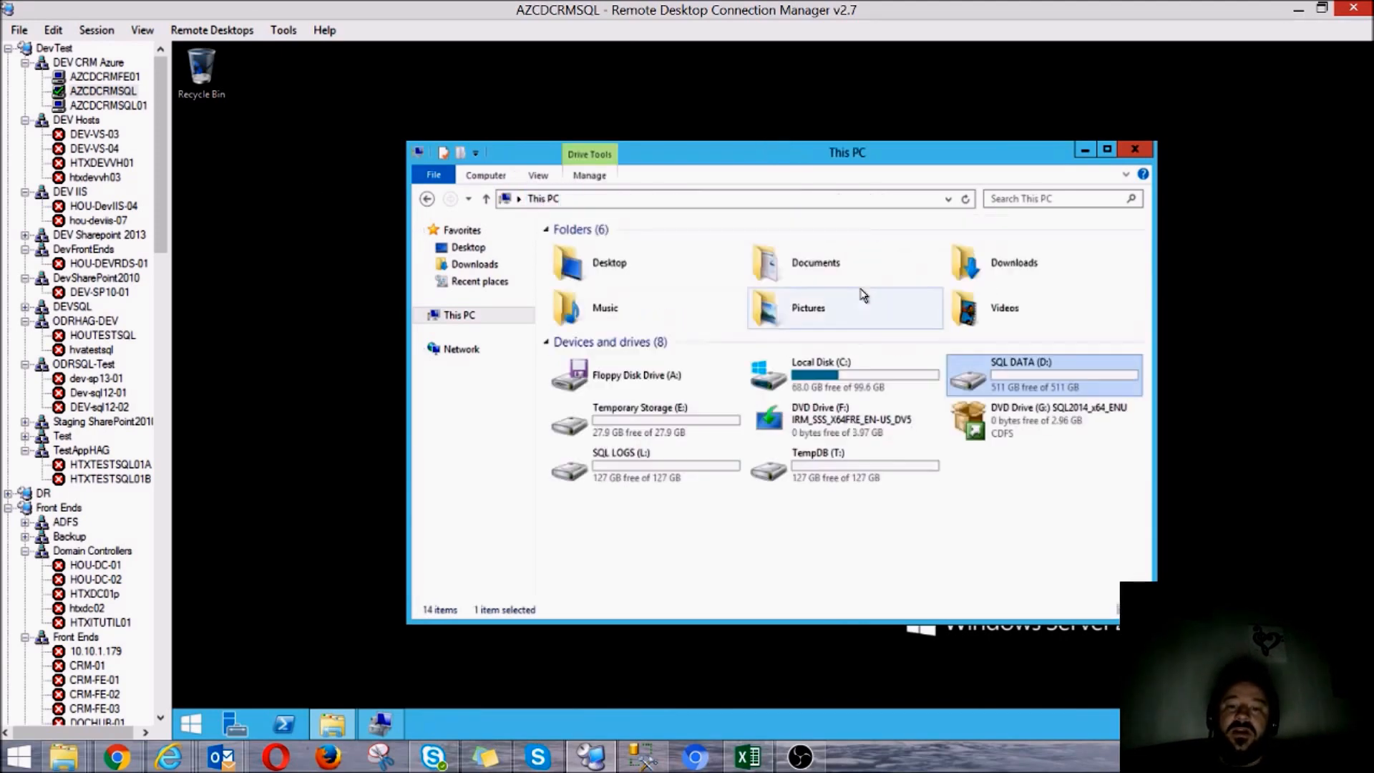
{"action": "double_click", "coordinate": [637, 472]}
{"action": "double_click", "coordinate": [591, 248]}
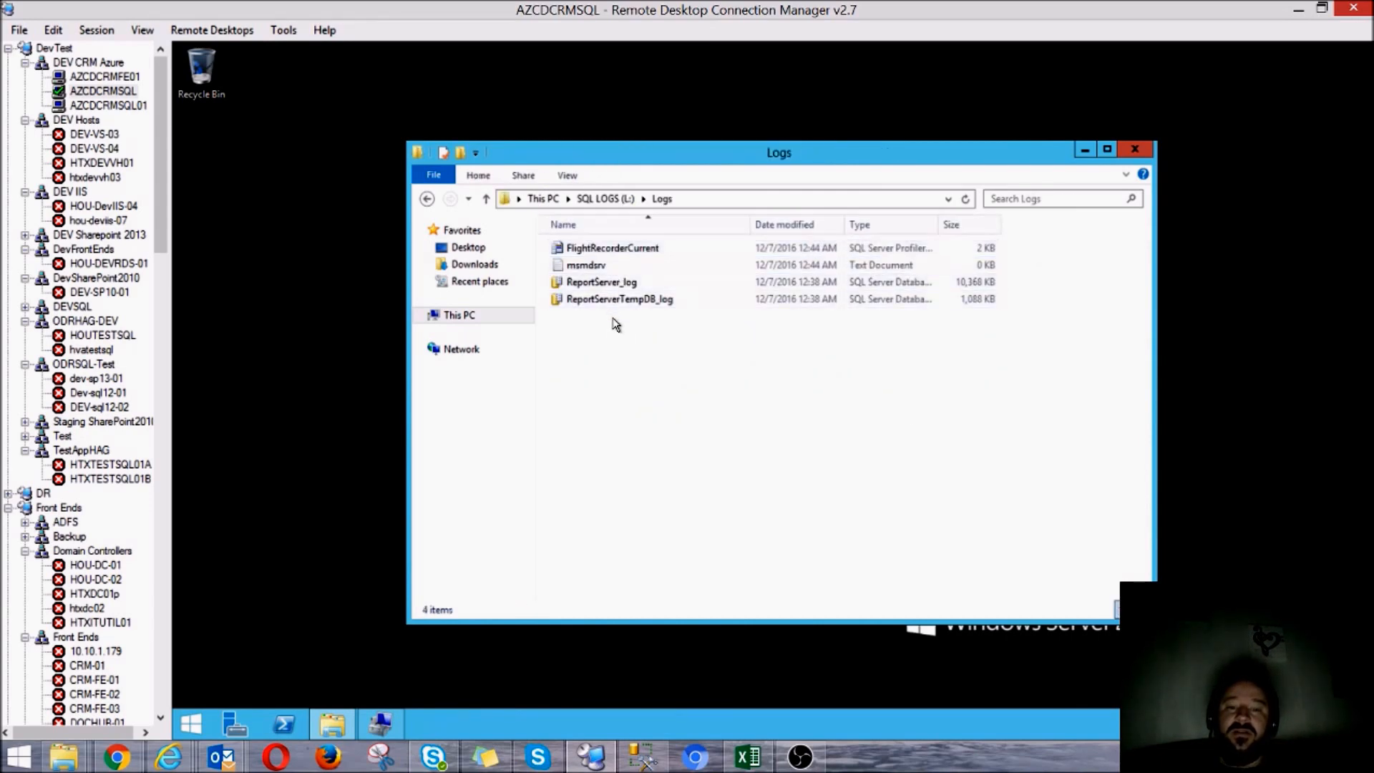
{"action": "left_click", "coordinate": [429, 199]}
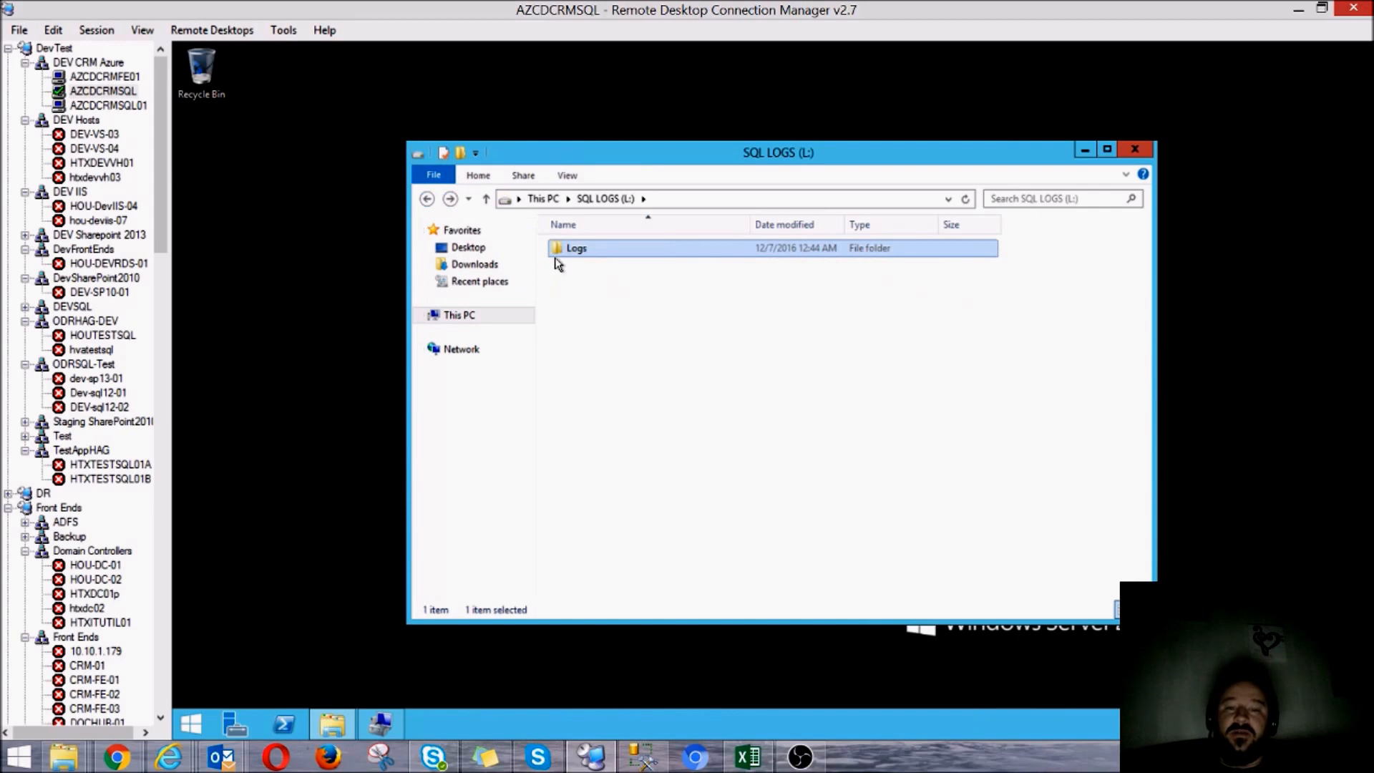
Check the TempDB folder on the TempDB (T:) drive and close the folder window
{"action": "left_click", "coordinate": [420, 202]}
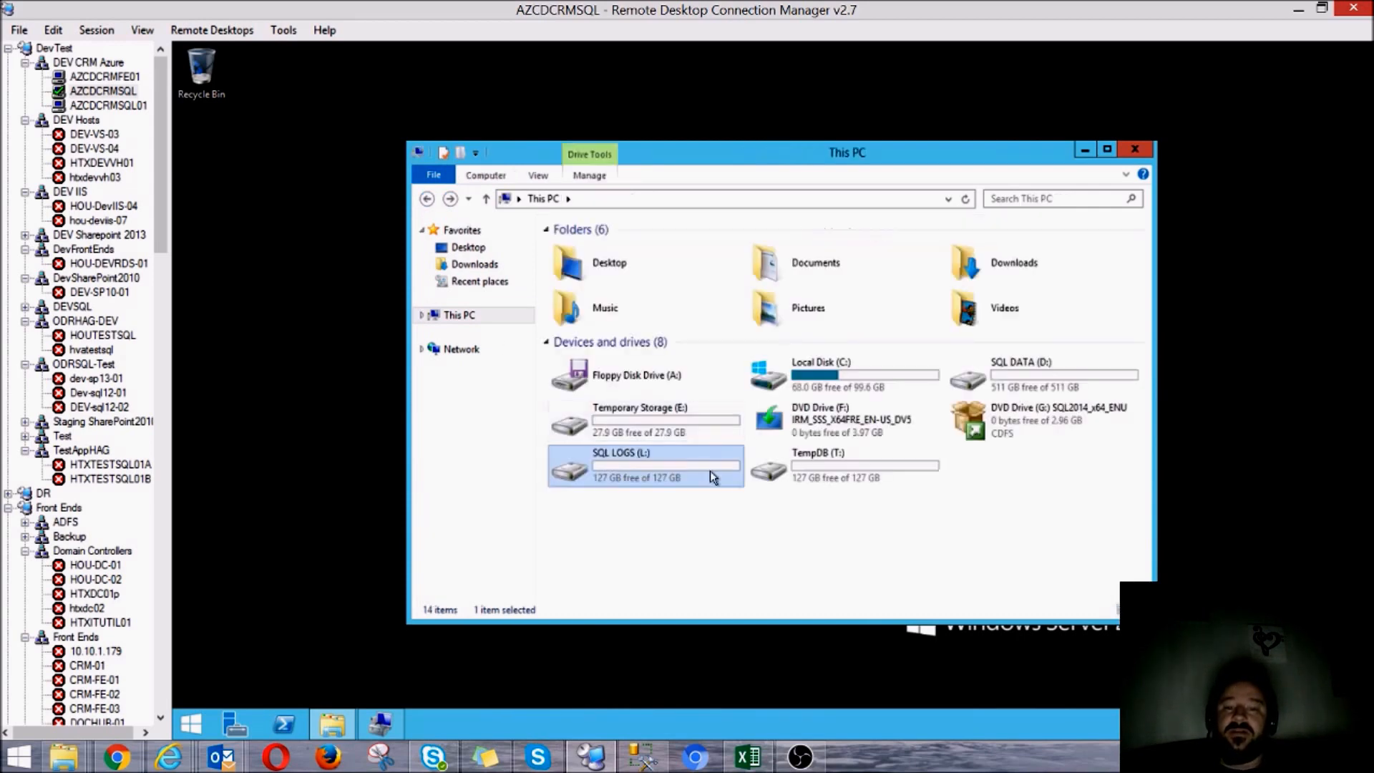
{"action": "double_click", "coordinate": [802, 476]}
{"action": "double_click", "coordinate": [582, 250]}
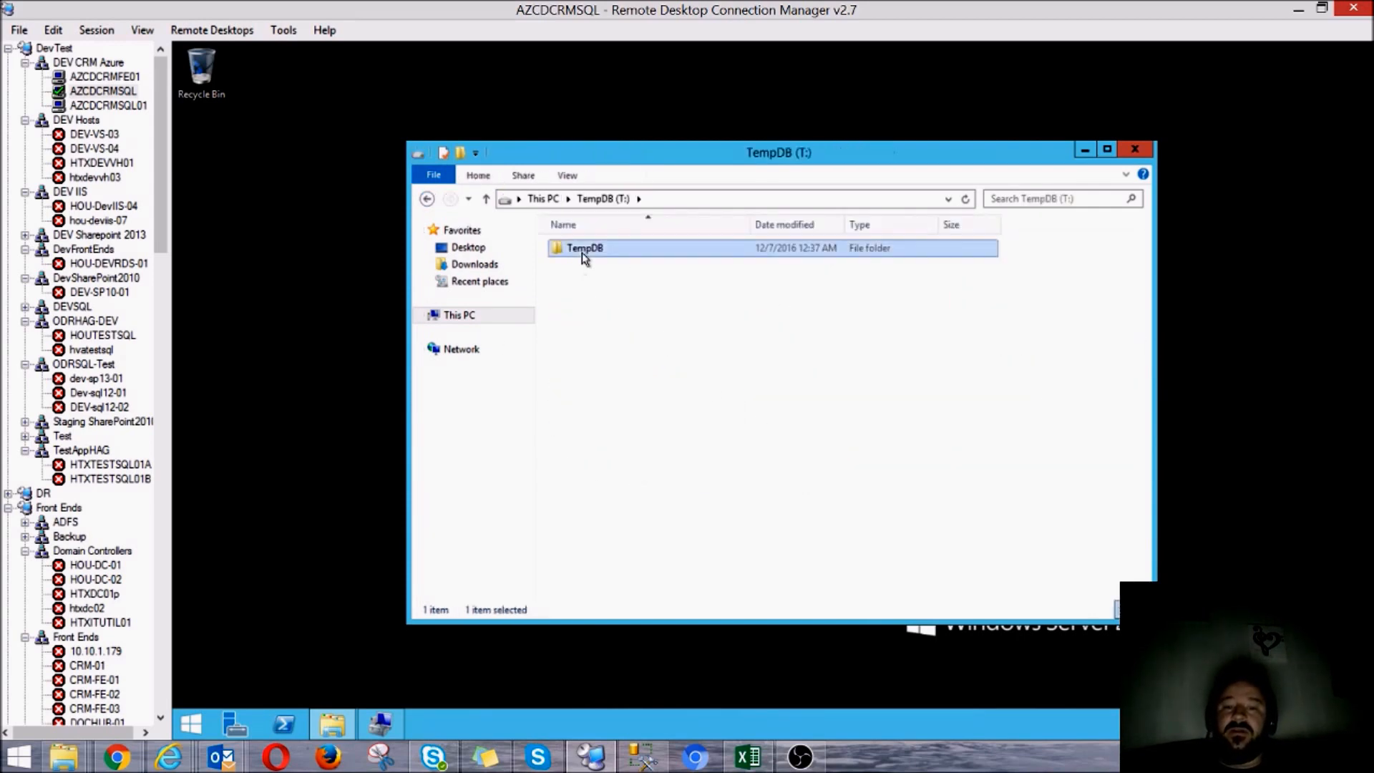
{"action": "left_click", "coordinate": [1135, 150]}
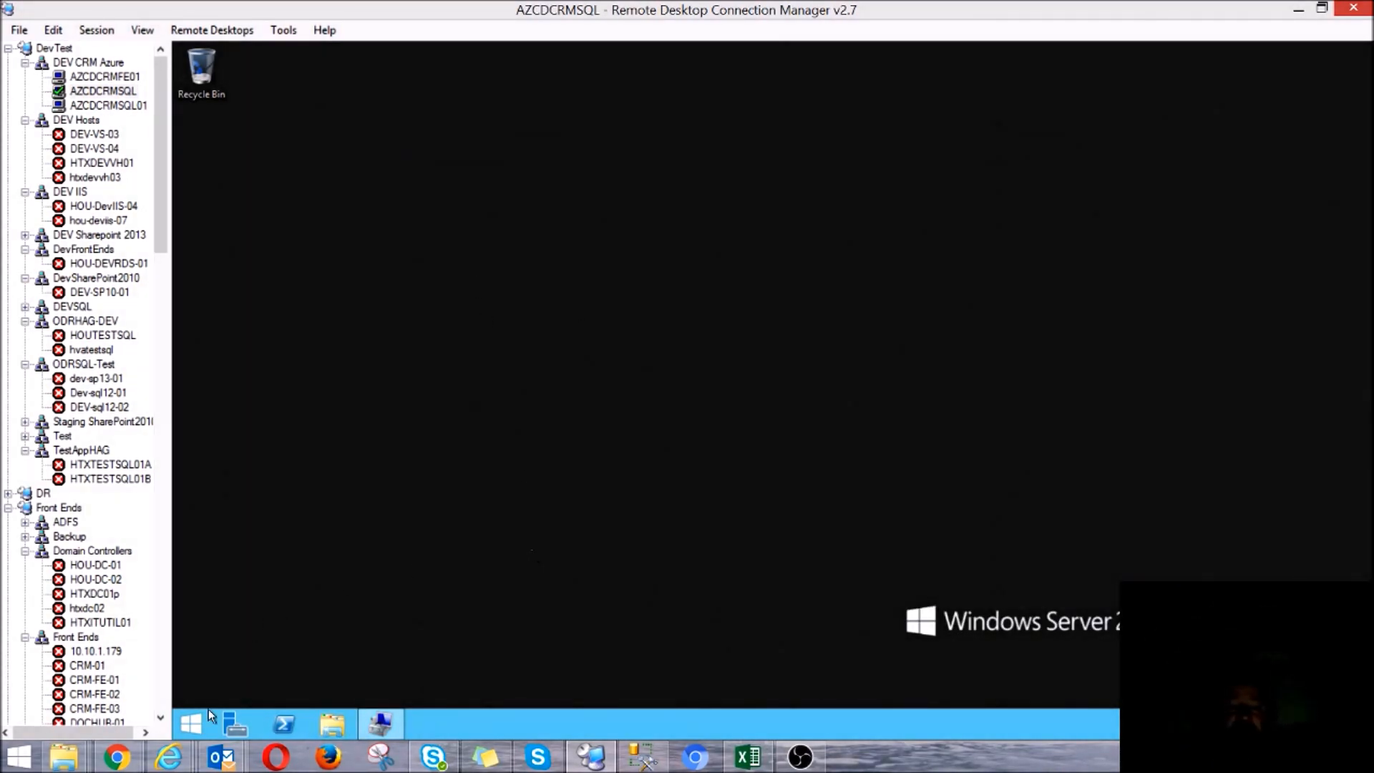
Search the server for "sql ma" and open SQL Server 2014 Management Studio
{"action": "right_click", "coordinate": [191, 724]}
{"action": "left_click", "coordinate": [222, 662]}
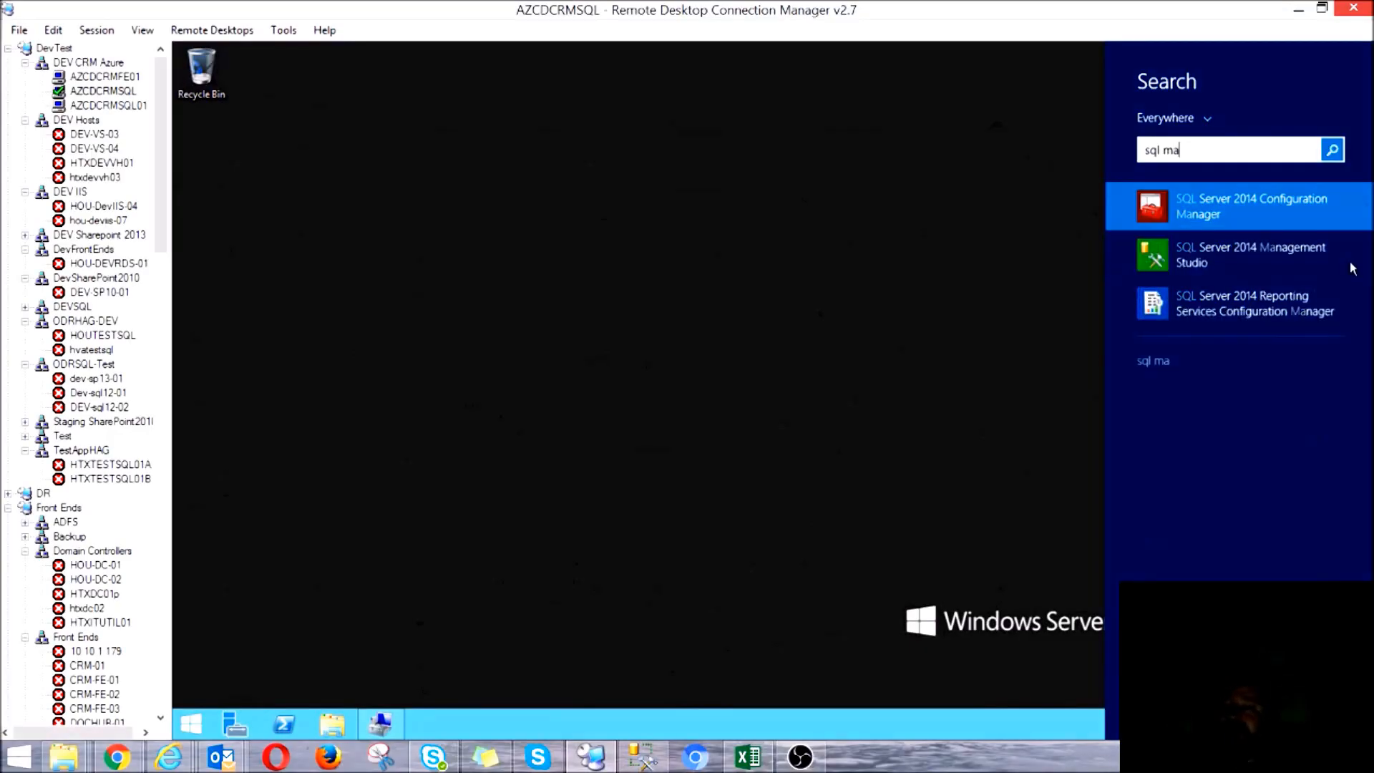
{"action": "left_click", "coordinate": [1301, 249]}
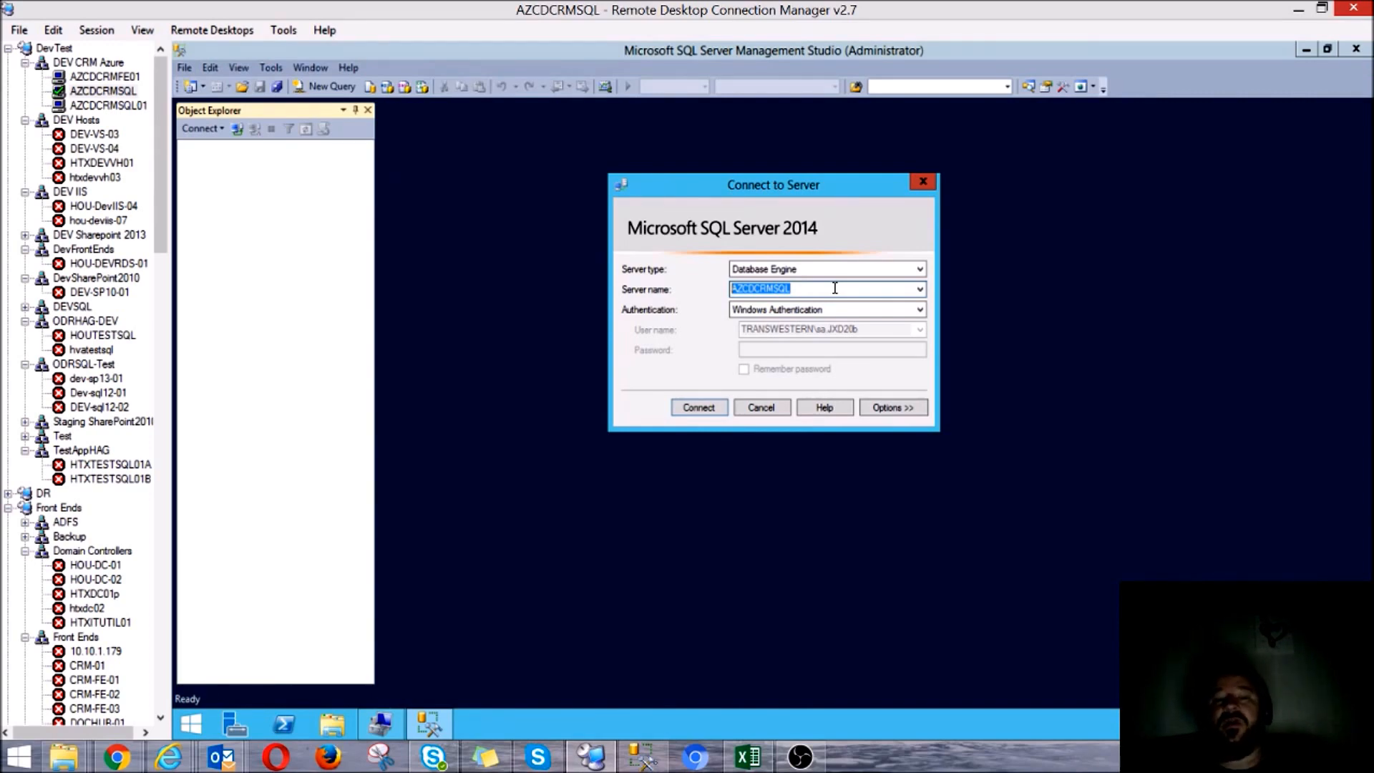
Connect to the Database Engine with "." as the server name and Windows Authentication
{"action": "key", "text": "BackSpace"}
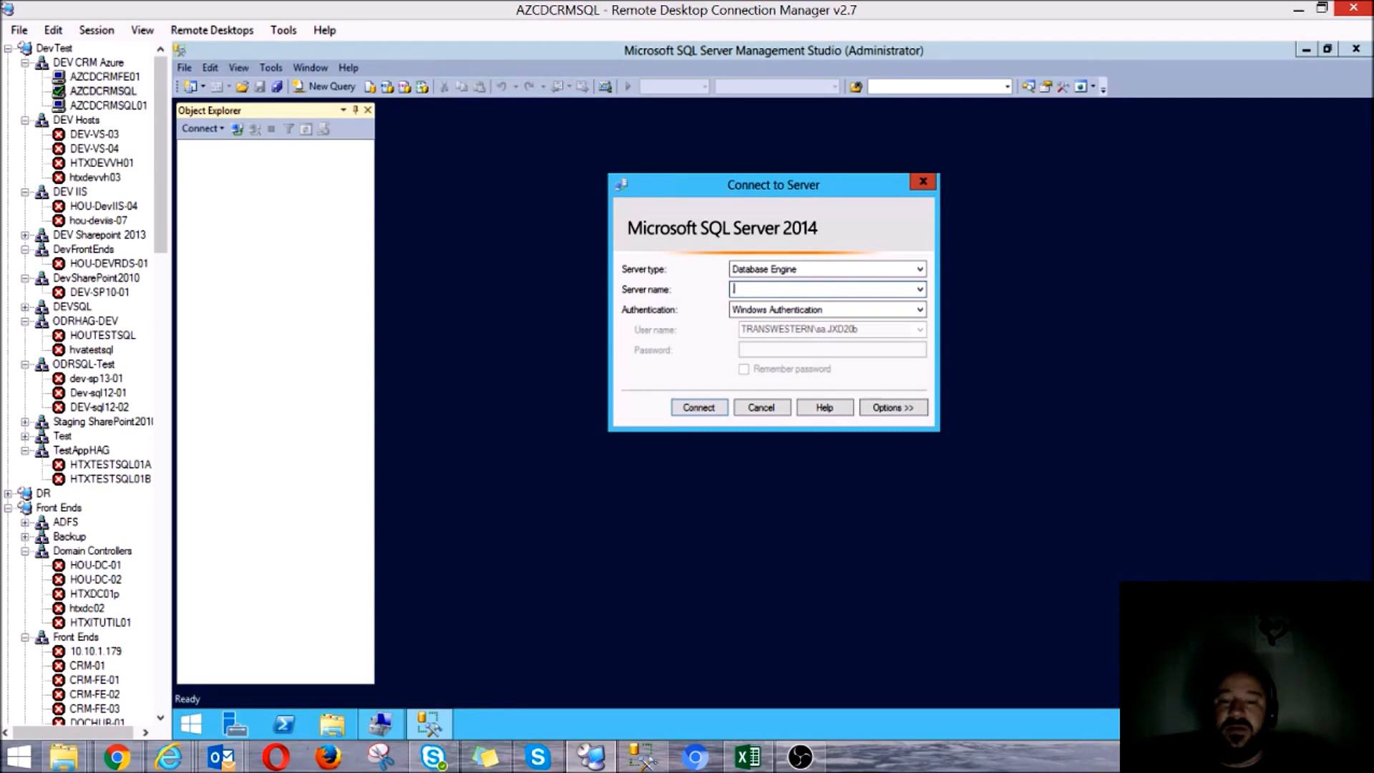
{"action": "type", "text": "."}
{"action": "key", "text": "Return"}
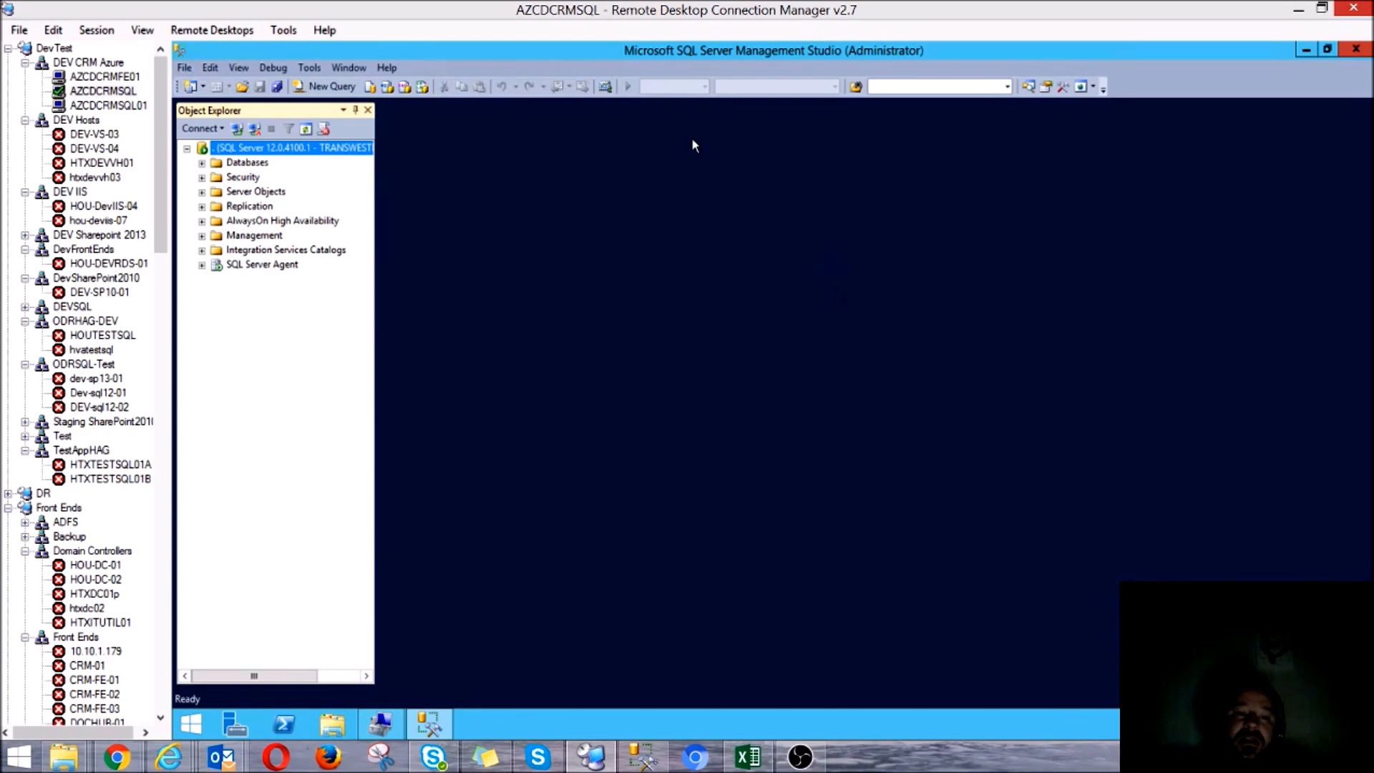
Expand the Databases folder in Object Explorer and try to expand AlwaysOn High Availability
{"action": "left_click", "coordinate": [202, 162]}
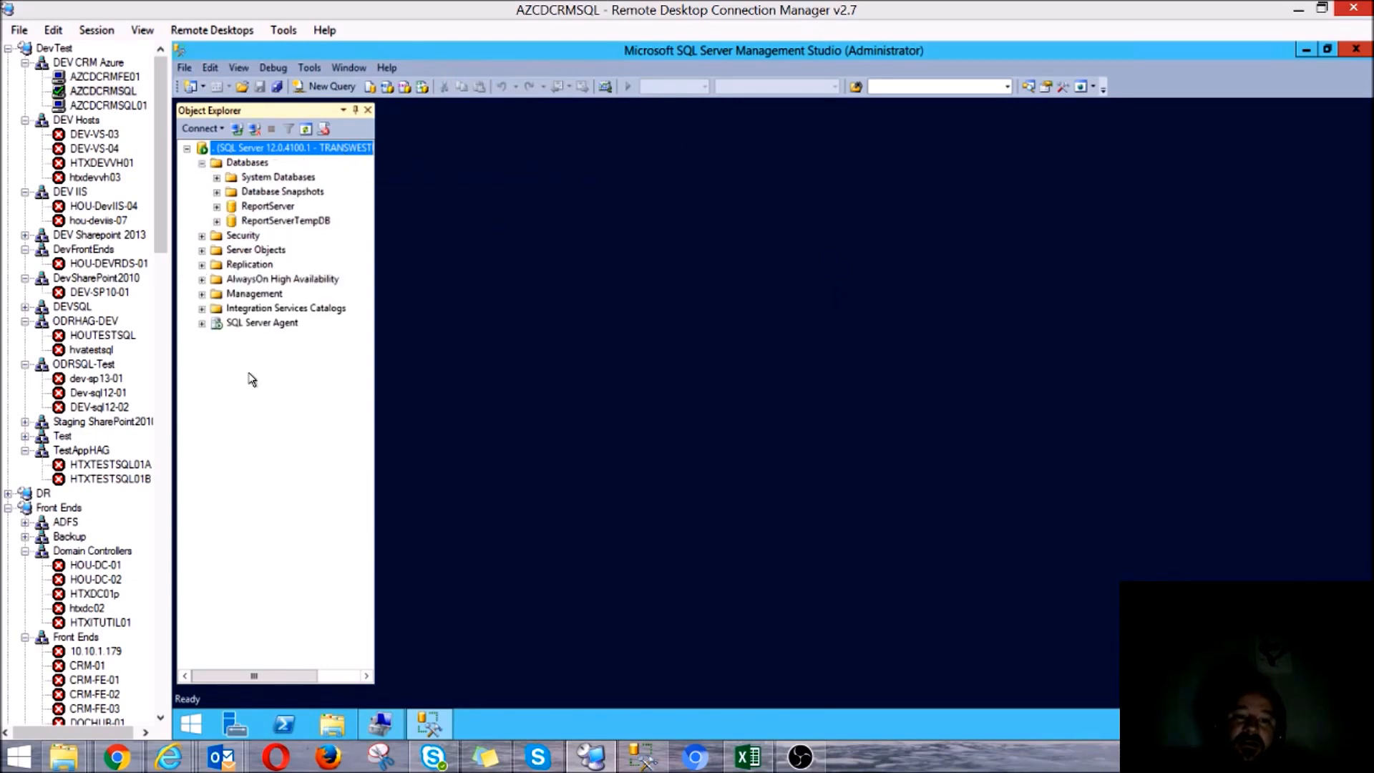
{"action": "left_click", "coordinate": [237, 285]}
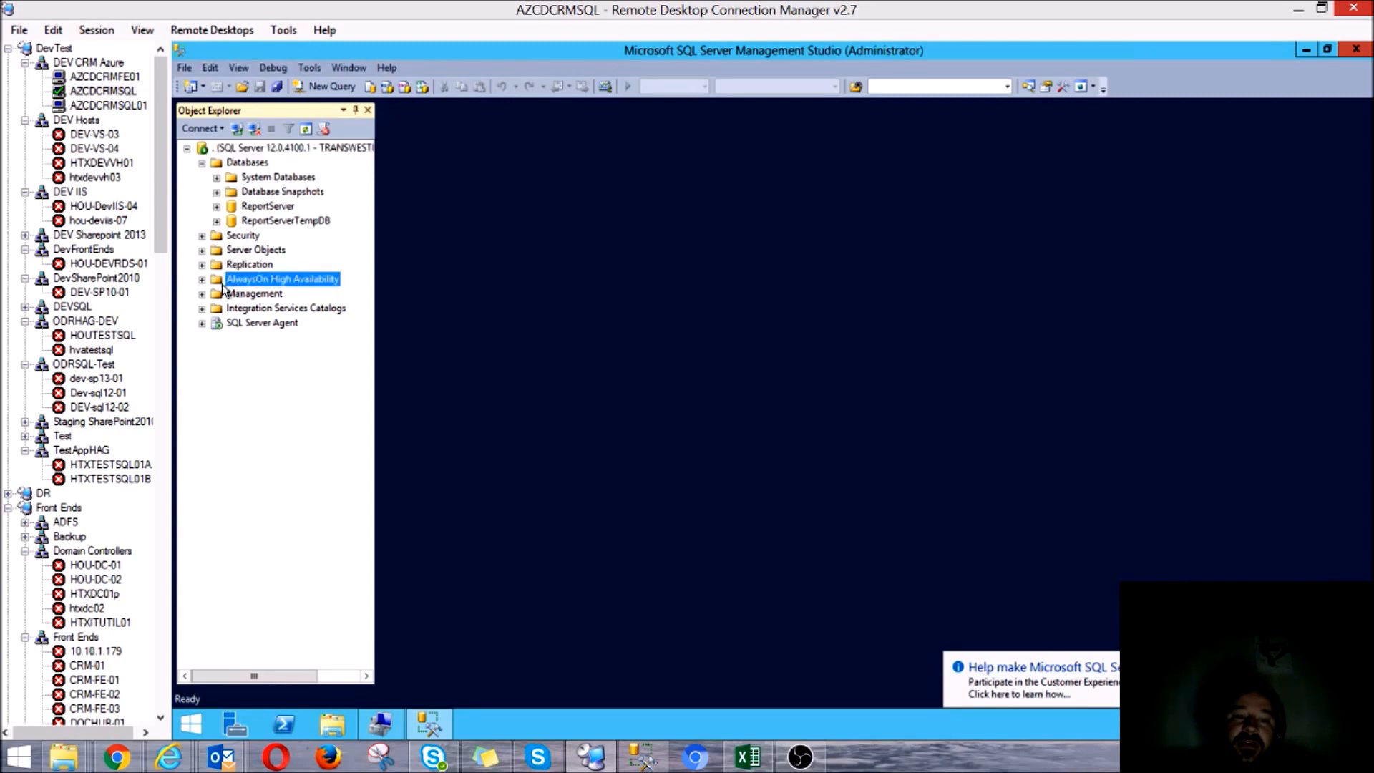
{"action": "left_click", "coordinate": [202, 280]}
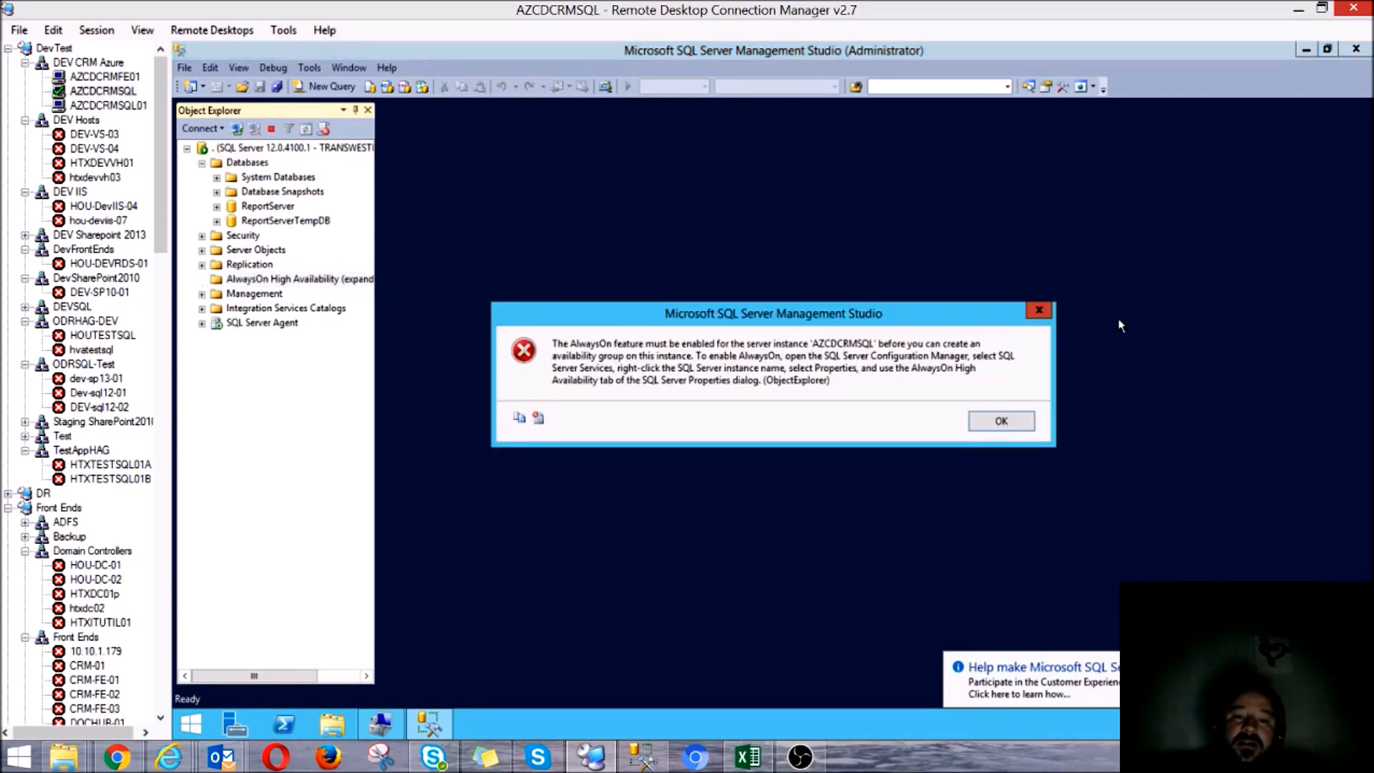
Dismiss the AlwaysOn error, expand SQL Server Agent, and check the Operators folder and its available commands
{"action": "left_click", "coordinate": [1015, 422]}
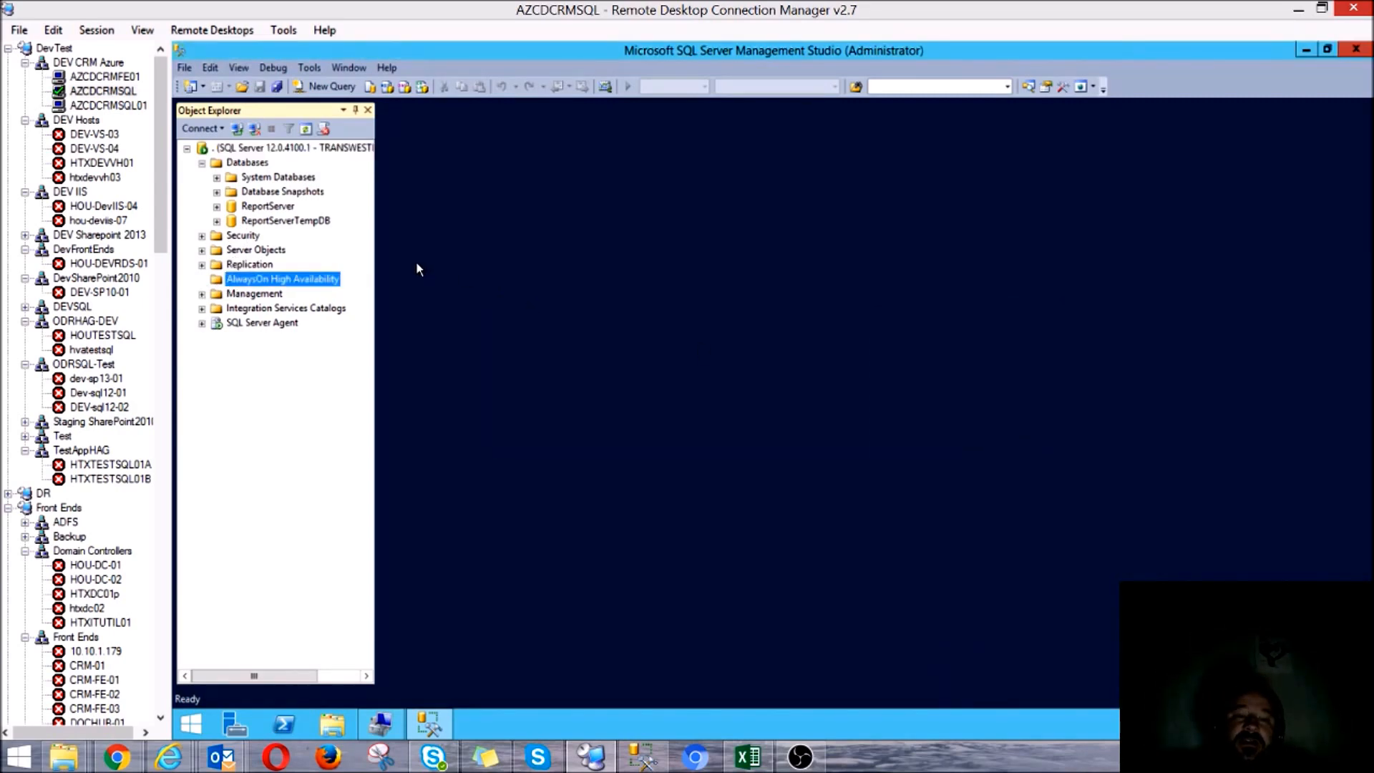
{"action": "left_click", "coordinate": [202, 322]}
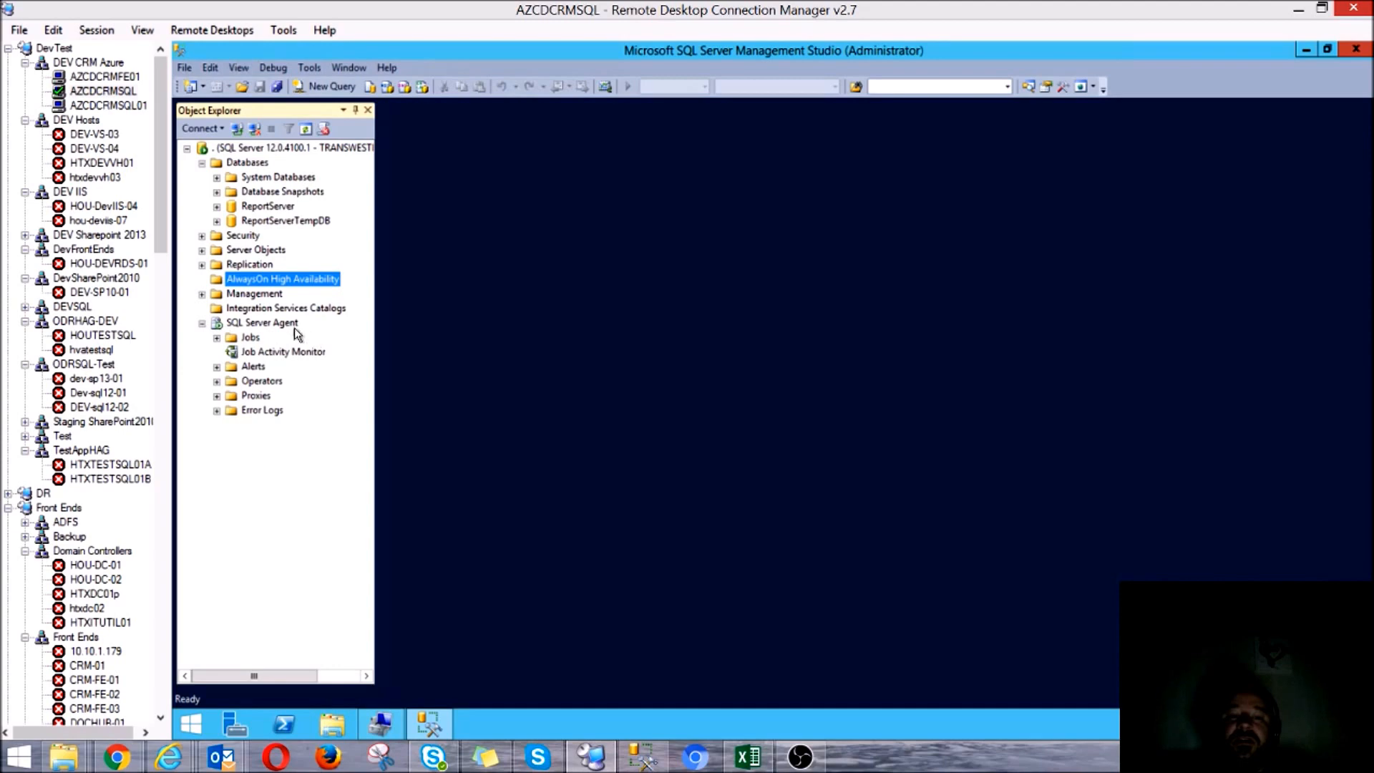
{"action": "left_click", "coordinate": [268, 324]}
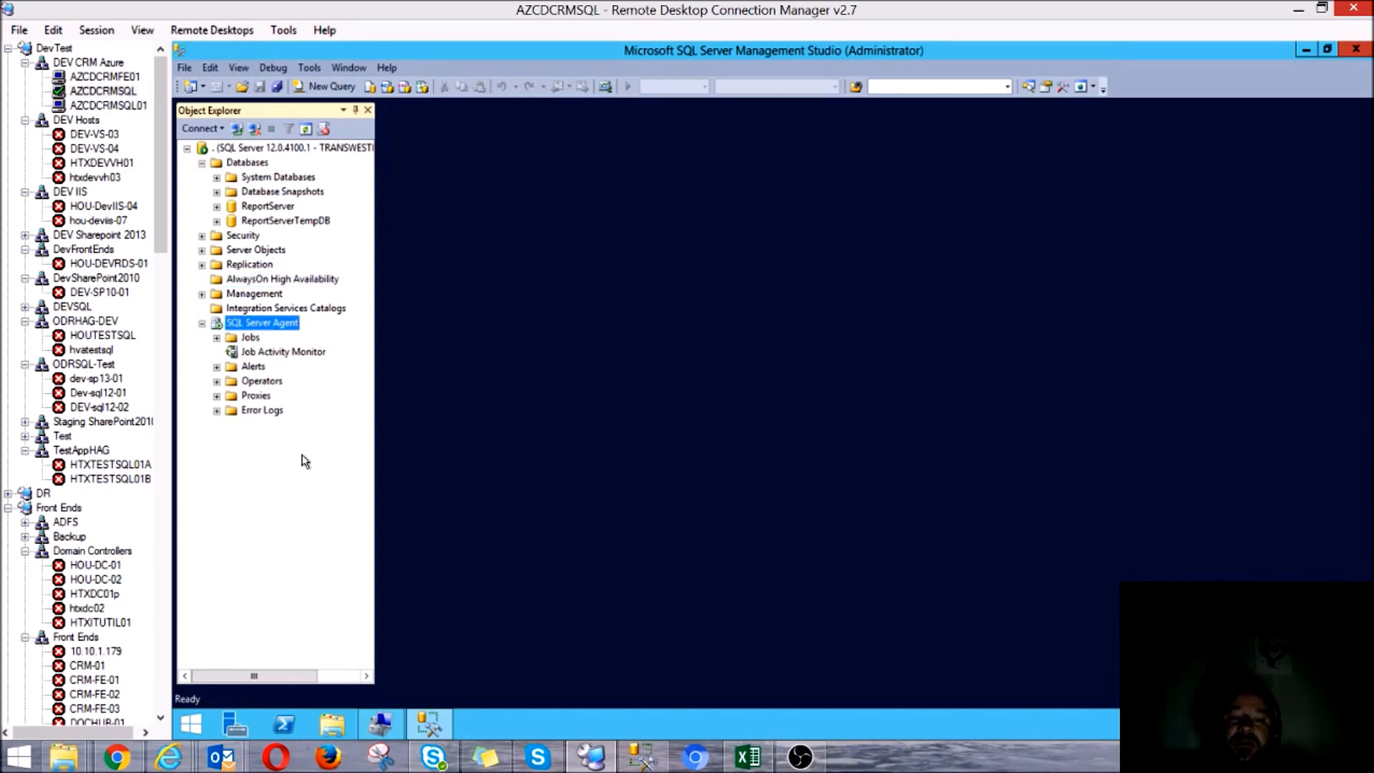
{"action": "left_click", "coordinate": [246, 385]}
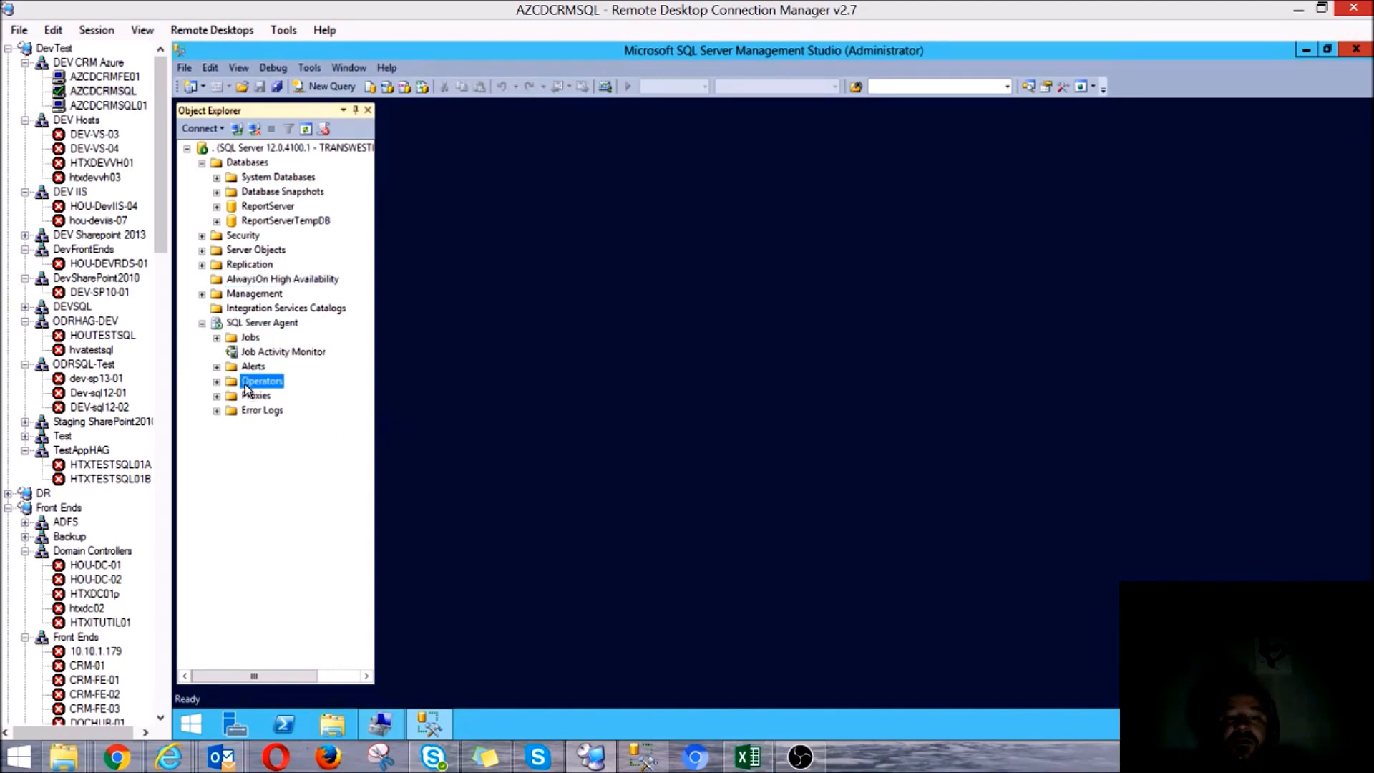
{"action": "left_click", "coordinate": [216, 381]}
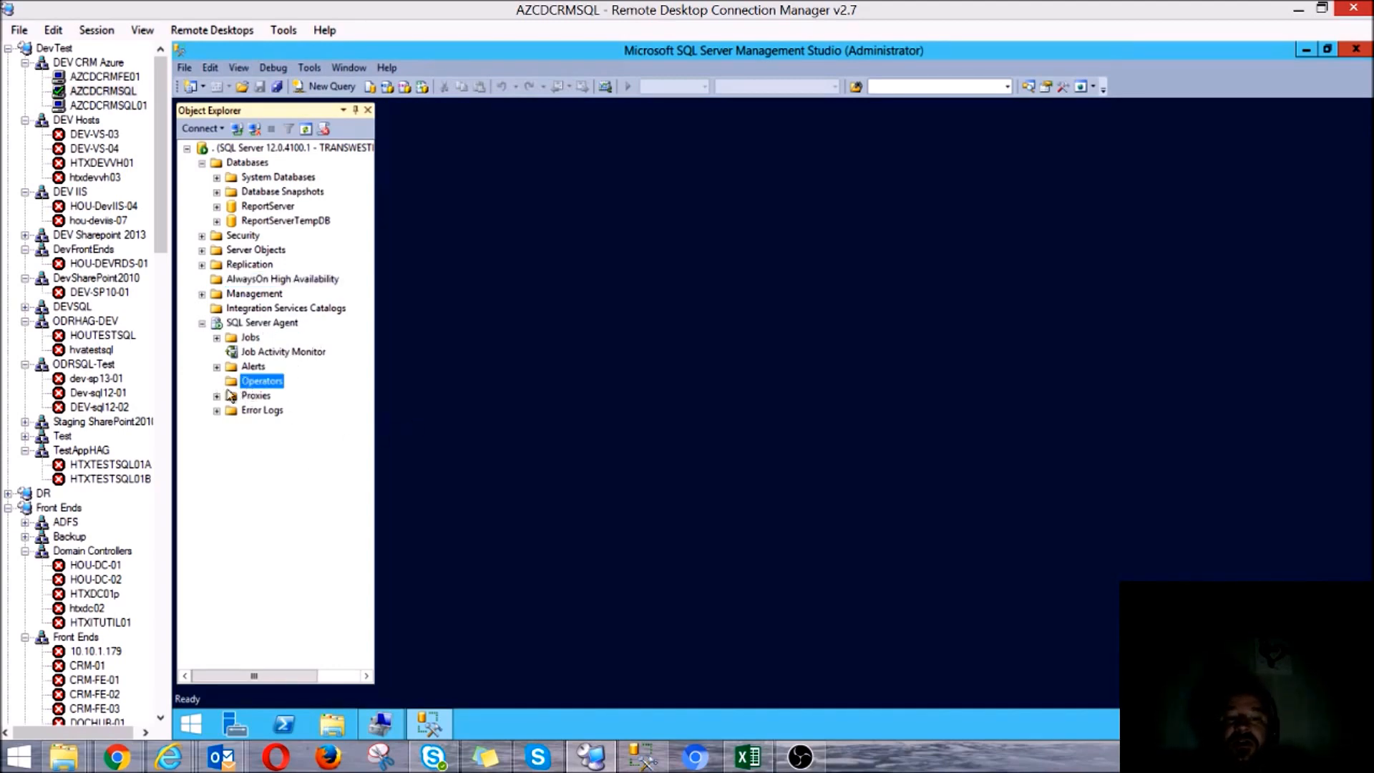
{"action": "right_click", "coordinate": [266, 388]}
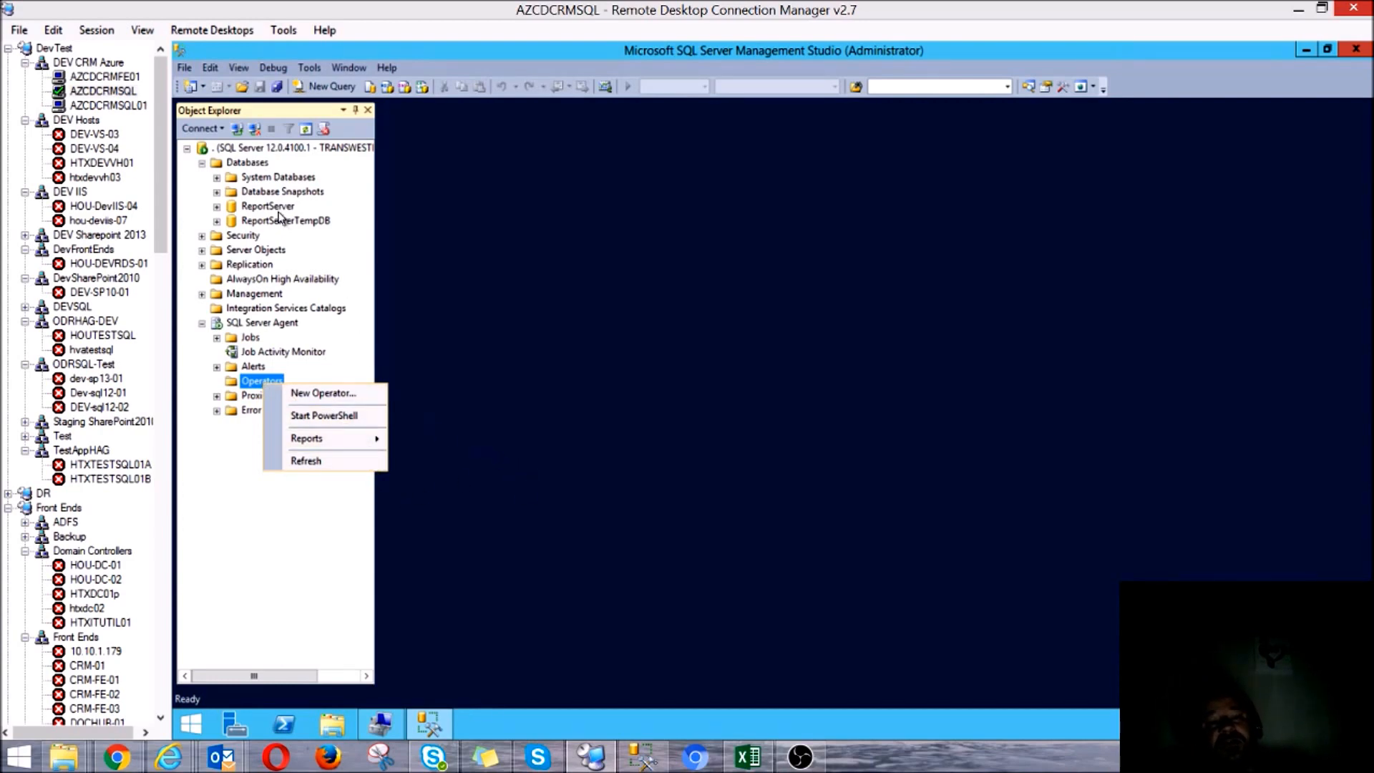
{"action": "left_click", "coordinate": [328, 239]}
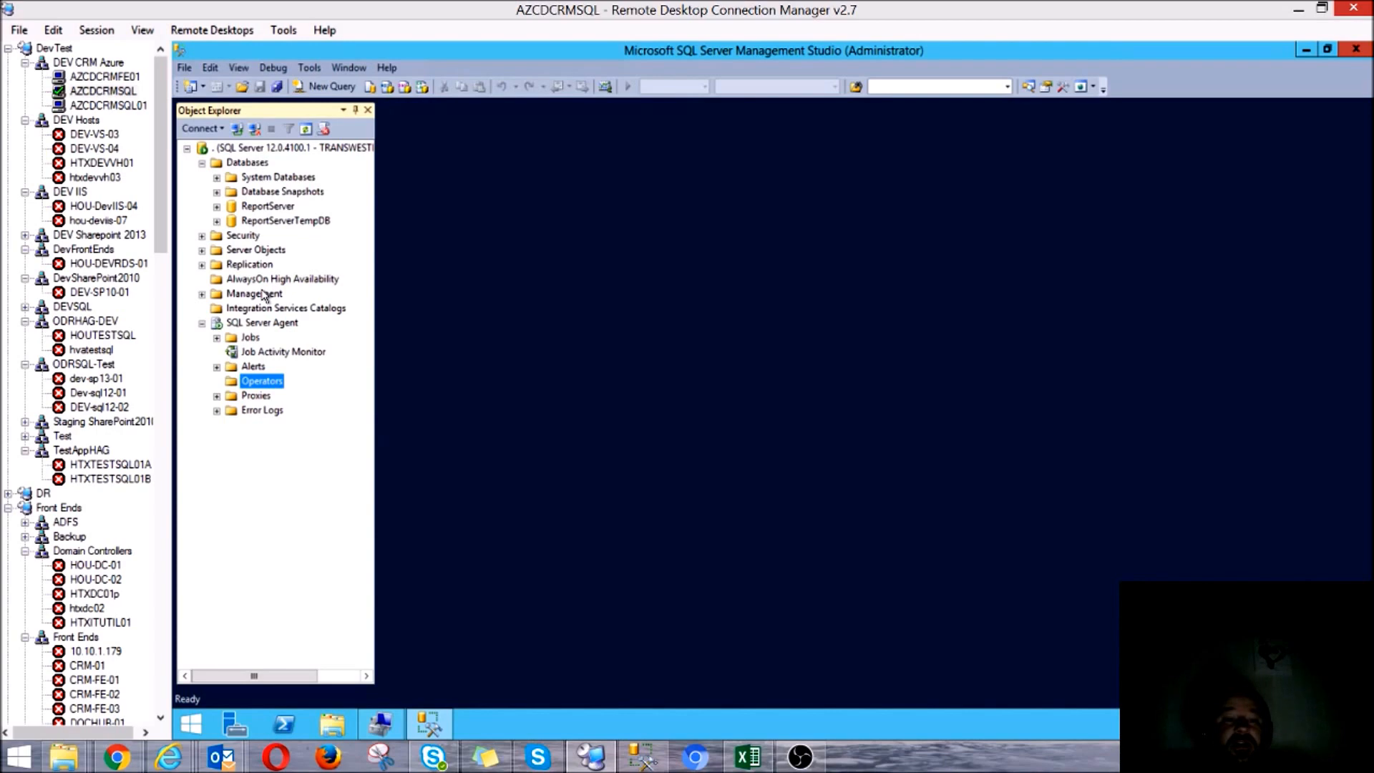
View the Database Mail Configuration Wizard under Management and cancel it, and expand the Jobs folder under SQL Server Agent
{"action": "left_click", "coordinate": [254, 294]}
{"action": "left_click", "coordinate": [202, 294]}
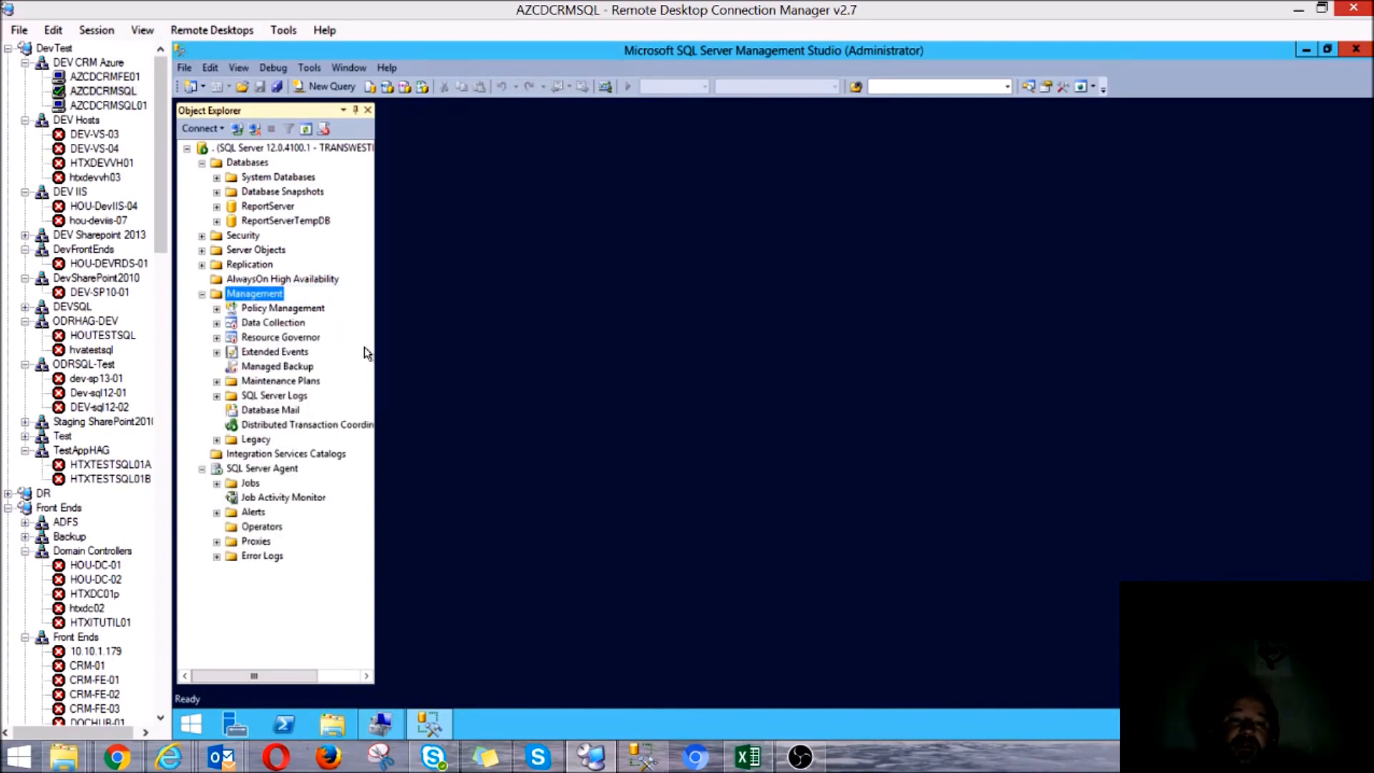
{"action": "double_click", "coordinate": [267, 405]}
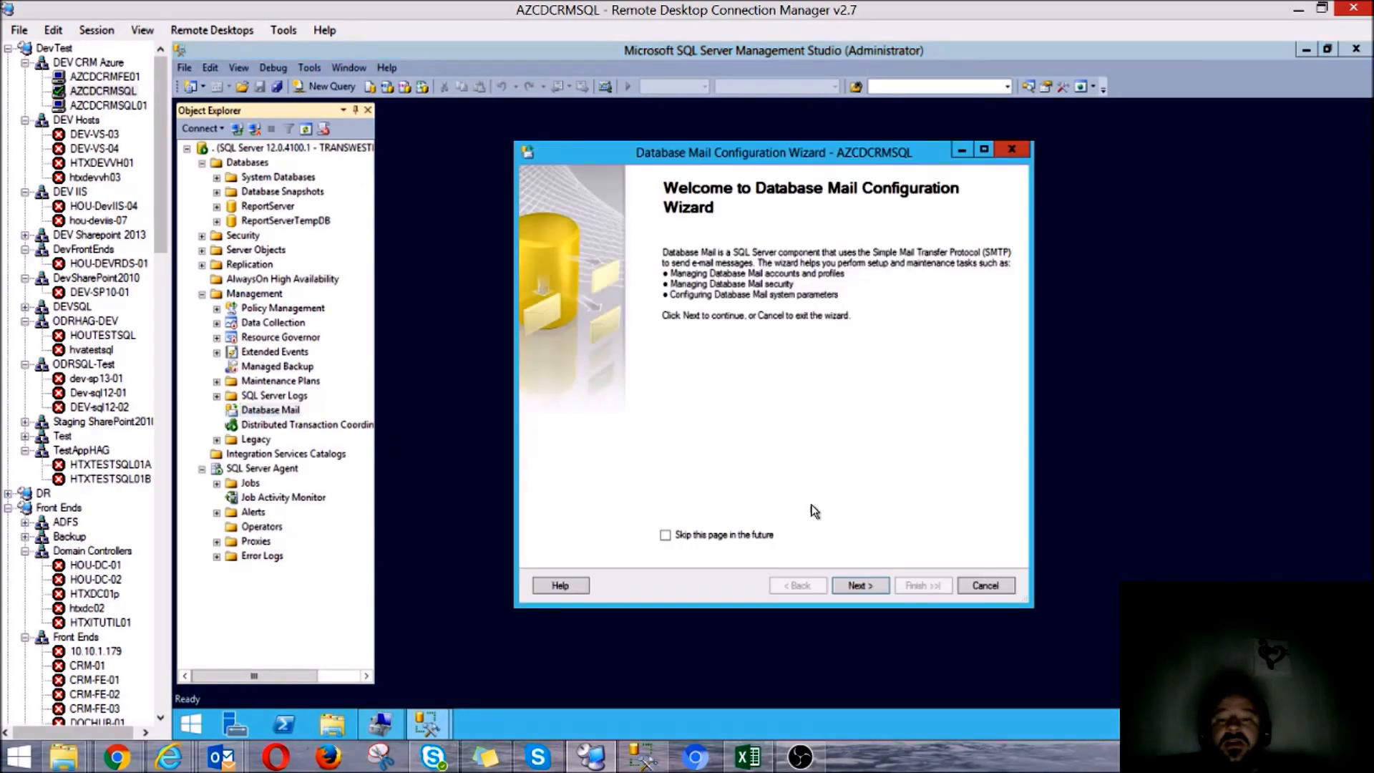
{"action": "left_click", "coordinate": [1006, 587]}
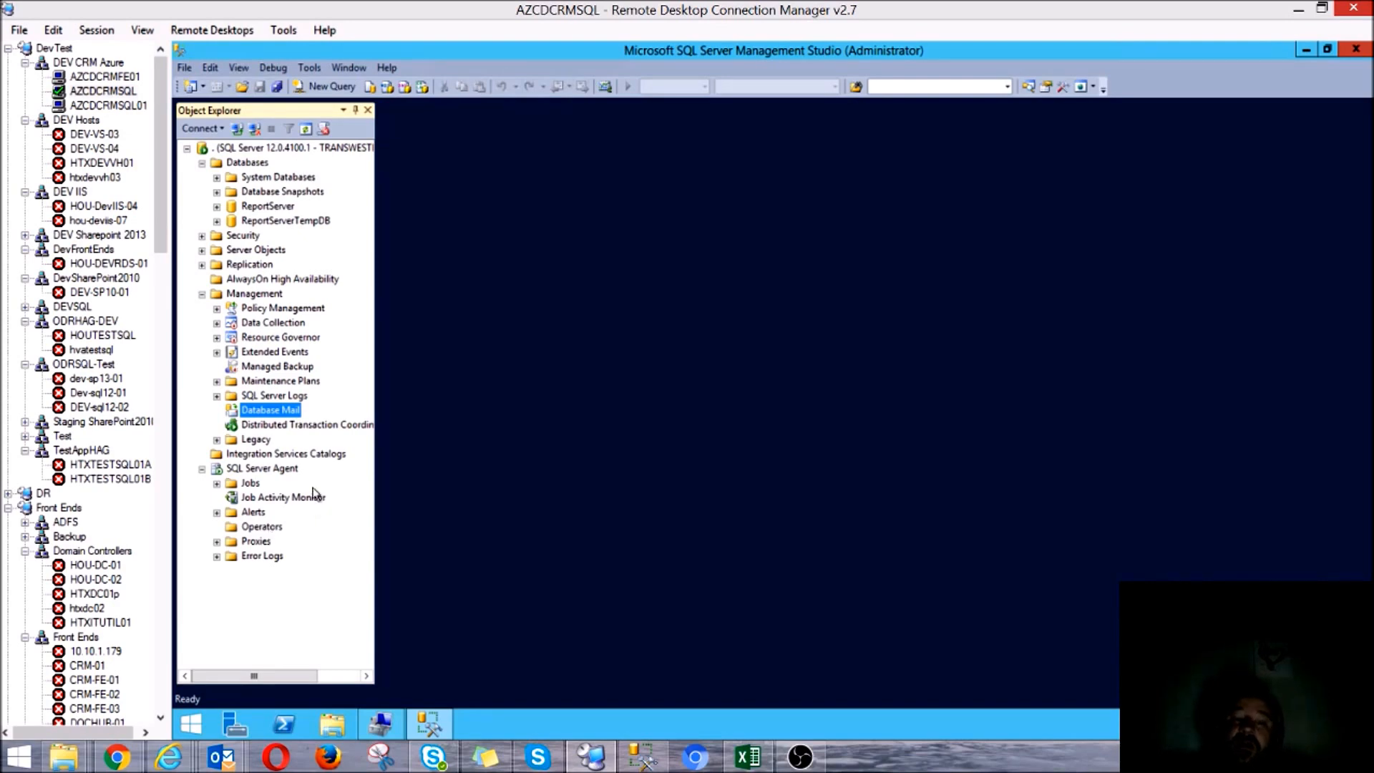
{"action": "left_click", "coordinate": [217, 483]}
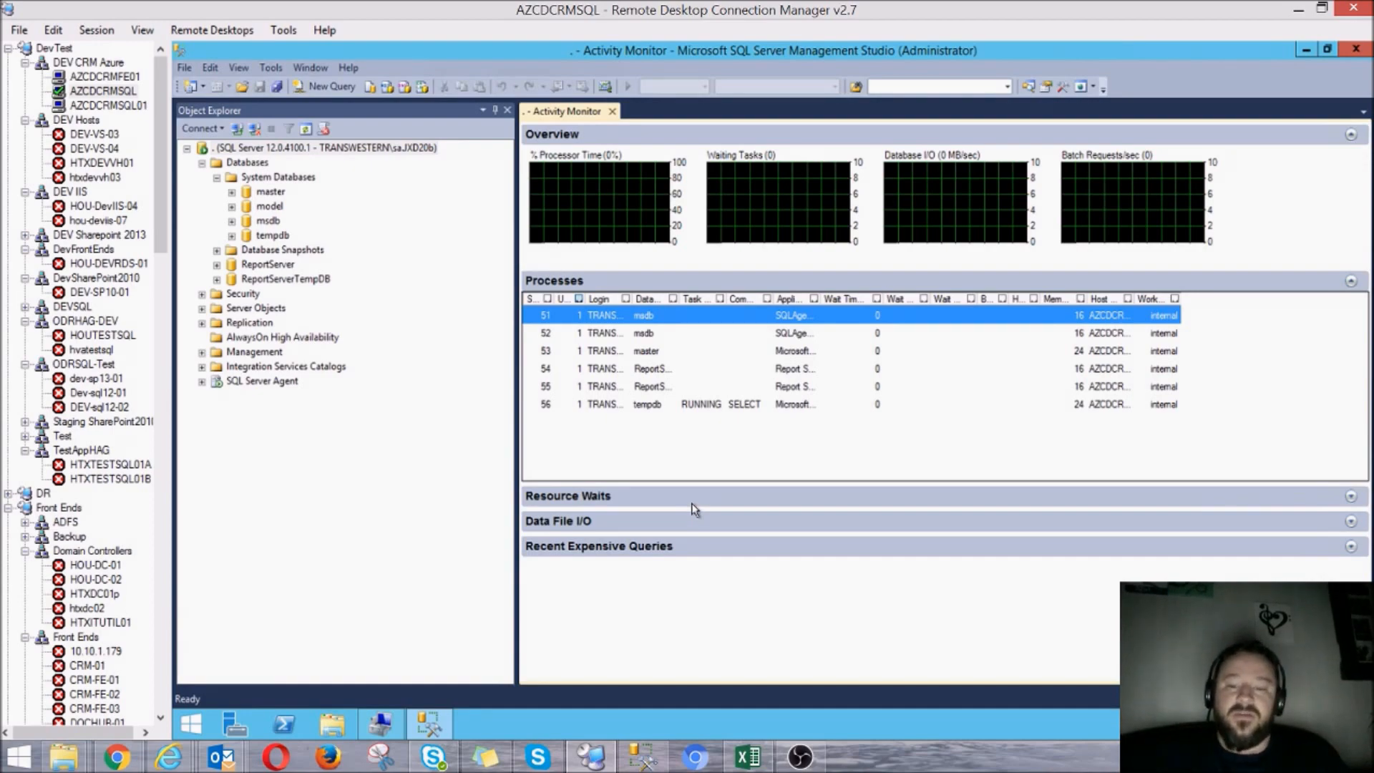
{"action": "left_click", "coordinate": [800, 756]}
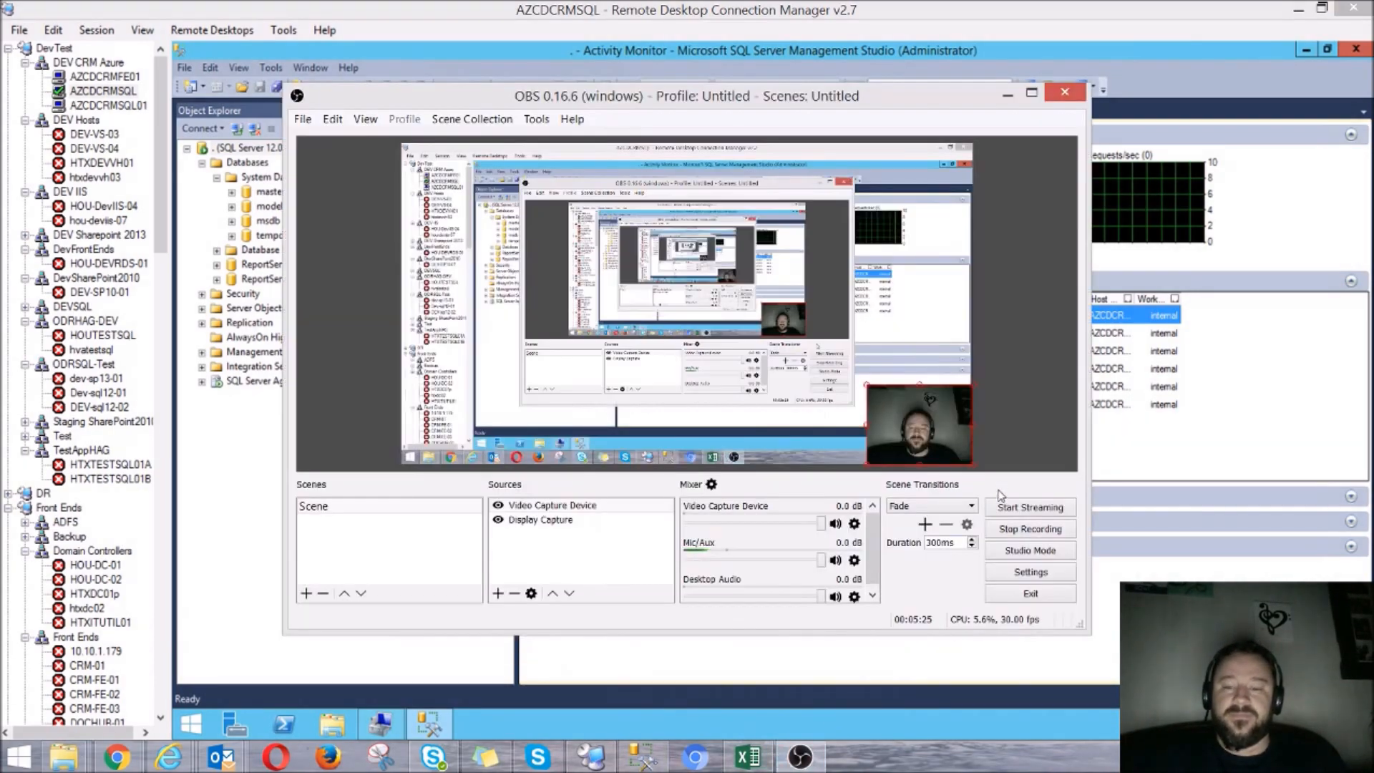